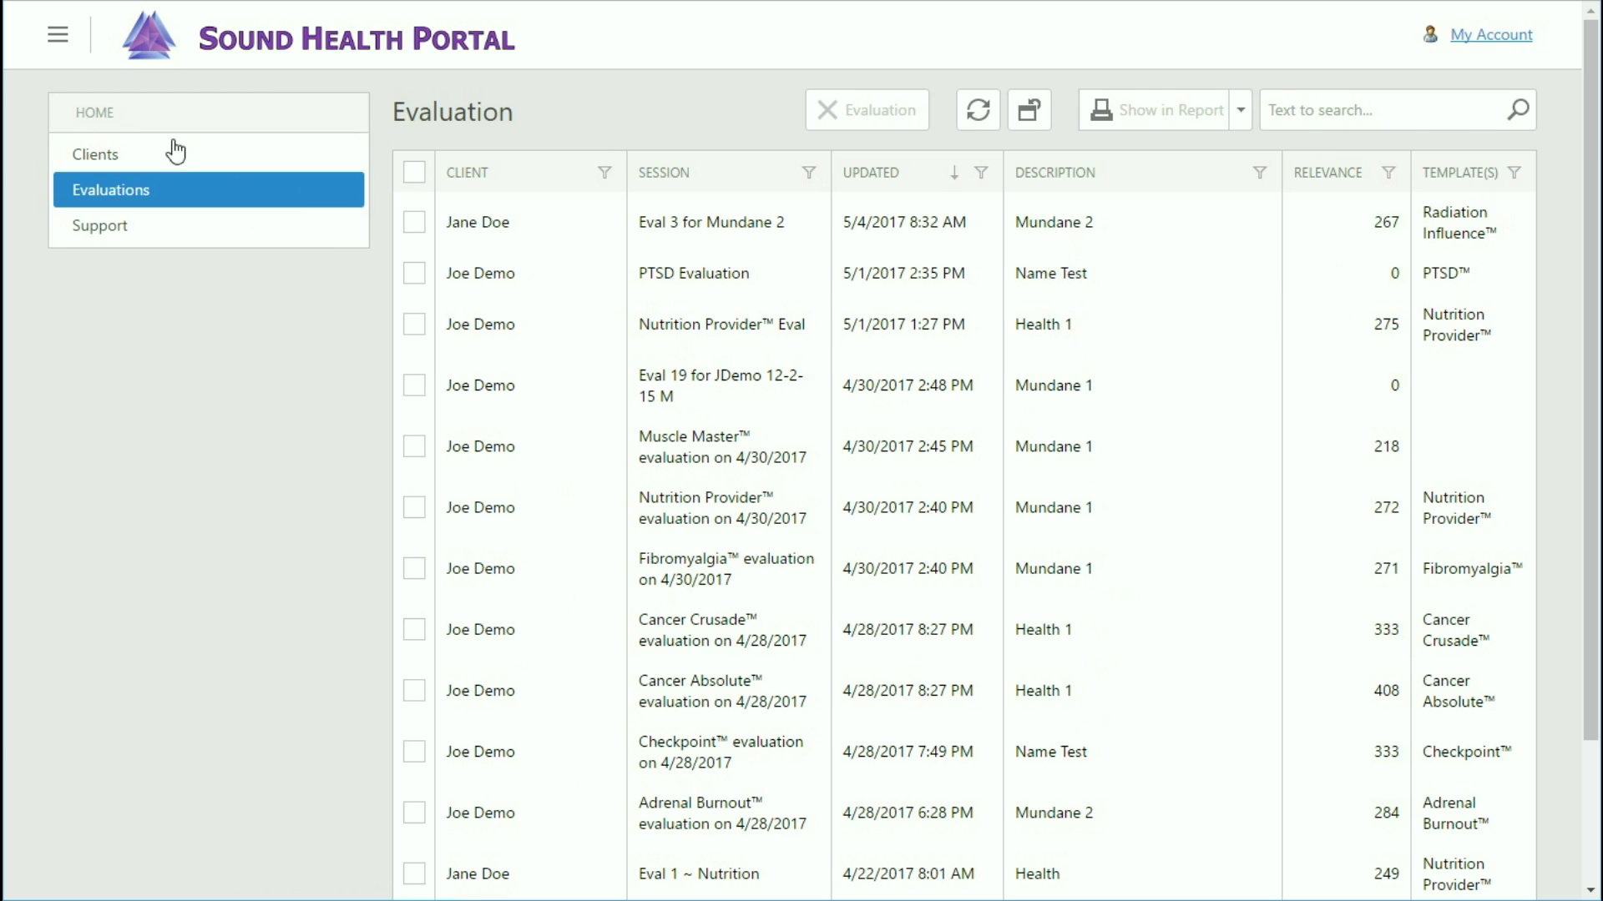
Collapse the sidebar, check Nutrition Provider Eval's Freq Hits and Wave tabs, then return to the client list.
{"action": "left_click", "coordinate": [58, 40]}
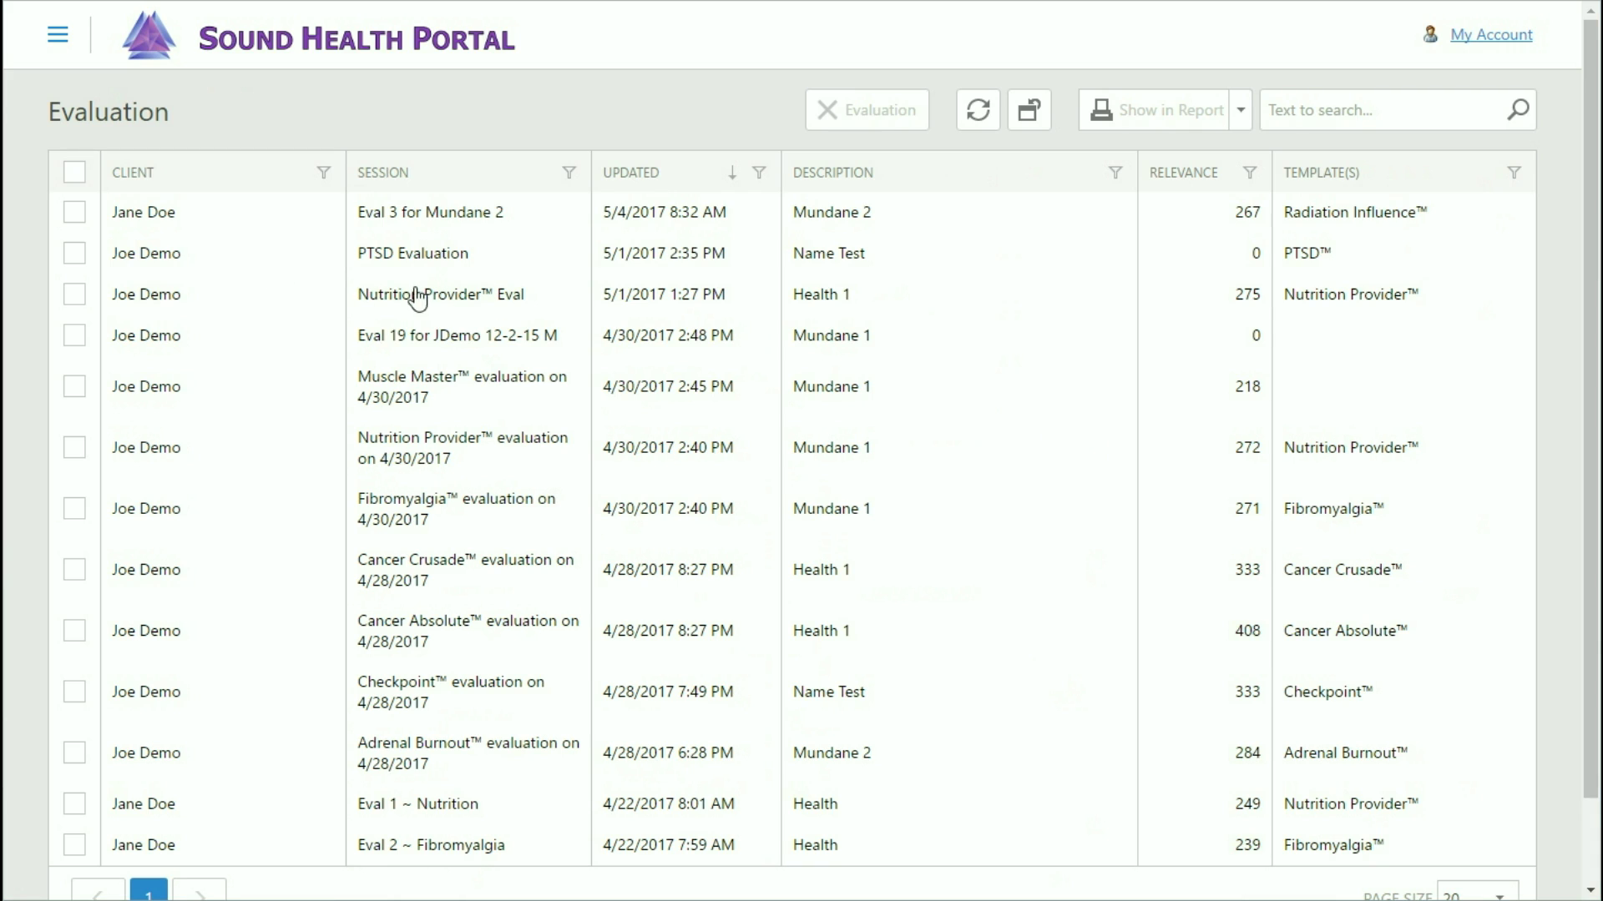
{"action": "left_click", "coordinate": [675, 299]}
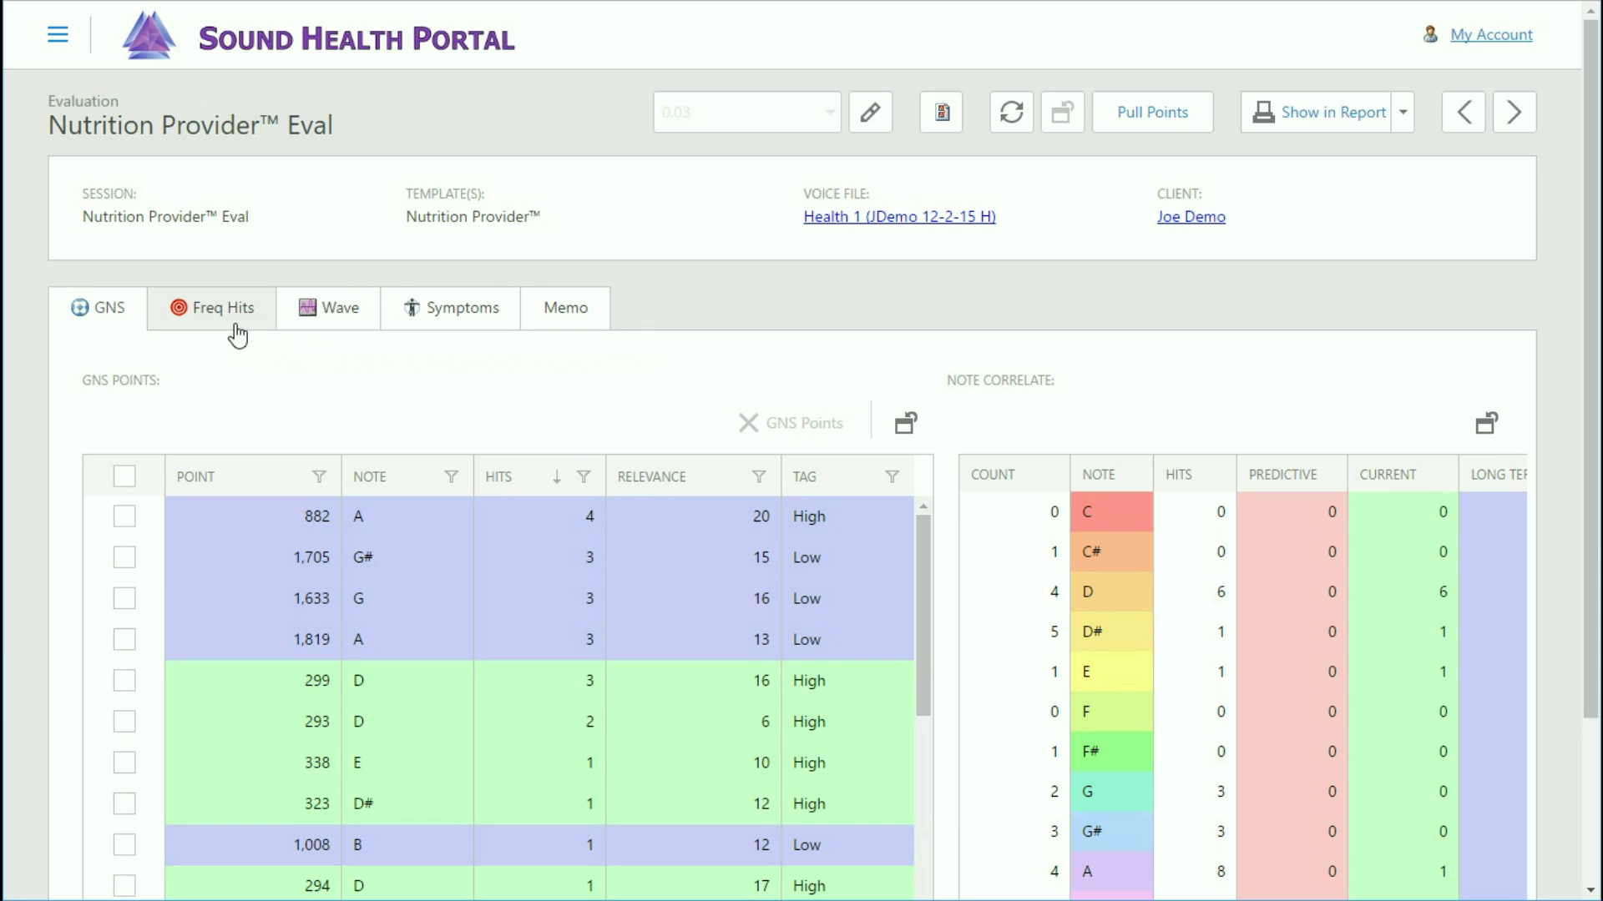
{"action": "left_click", "coordinate": [221, 321]}
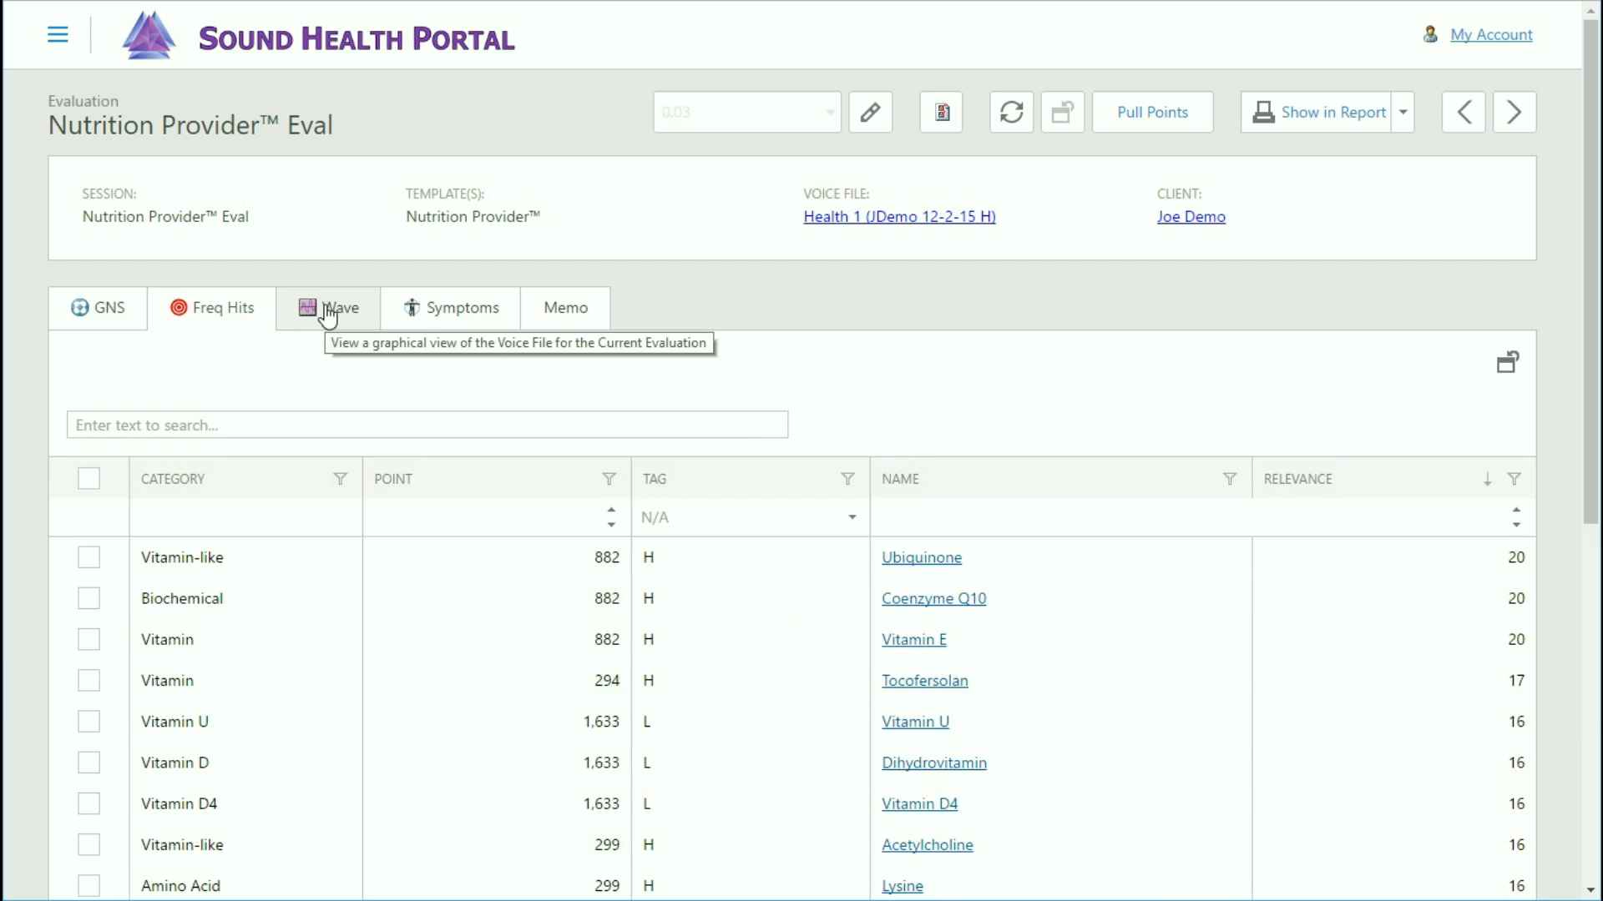
{"action": "left_click", "coordinate": [330, 314]}
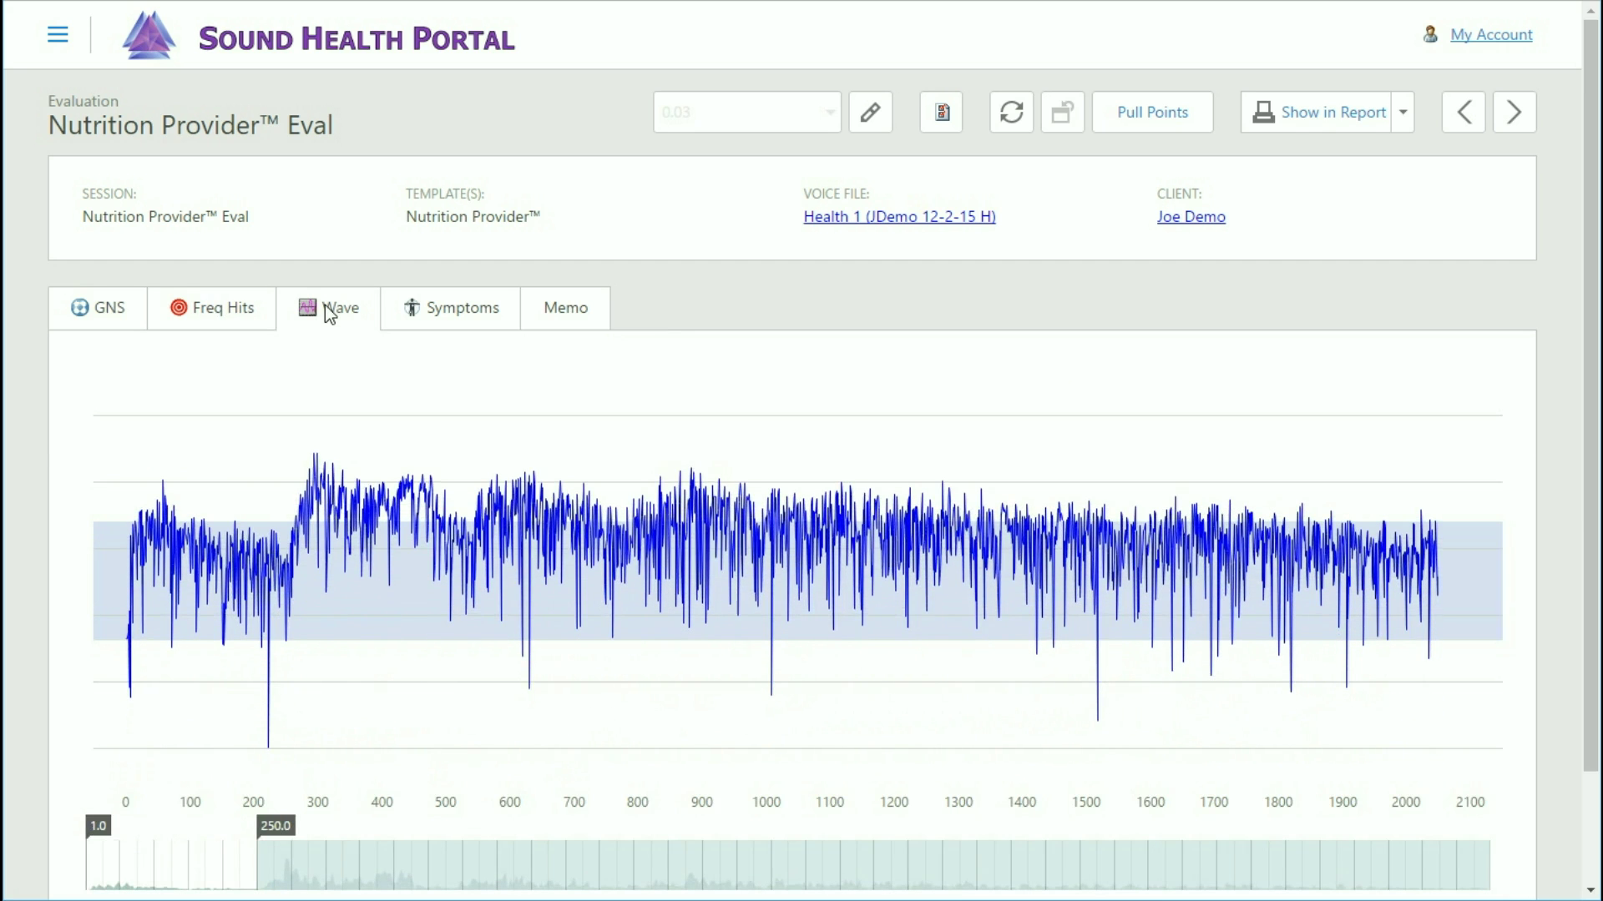
{"action": "left_click", "coordinate": [333, 48]}
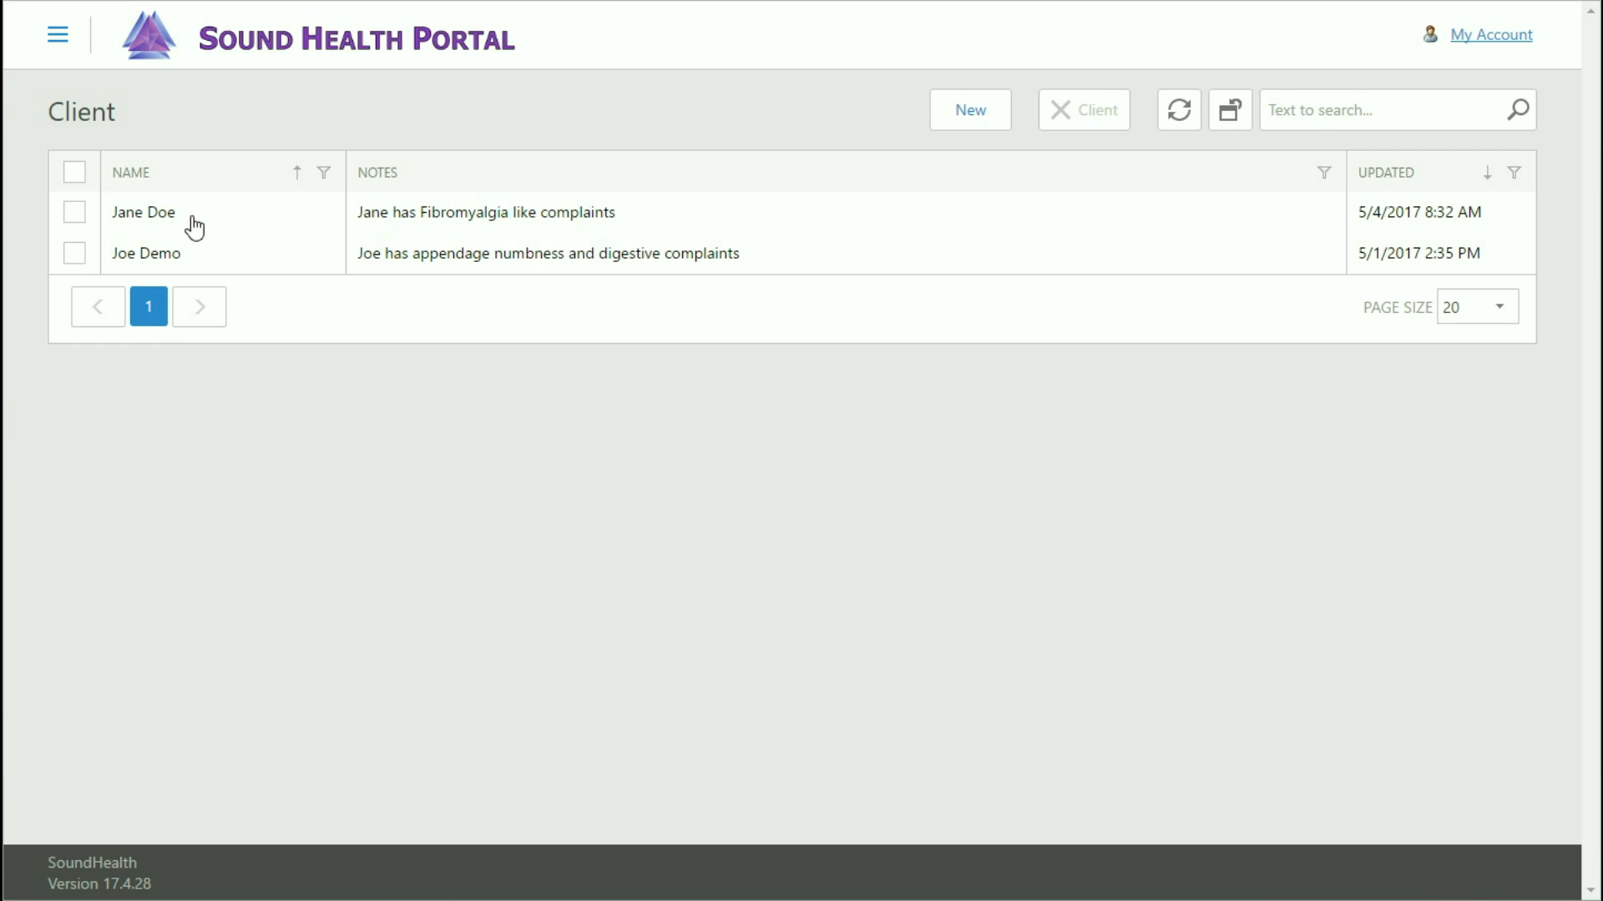
Open the fibromyalgia client, glance at its evaluations, then open its Health voice file recorded 2/10/2016.
{"action": "left_click", "coordinate": [1031, 223]}
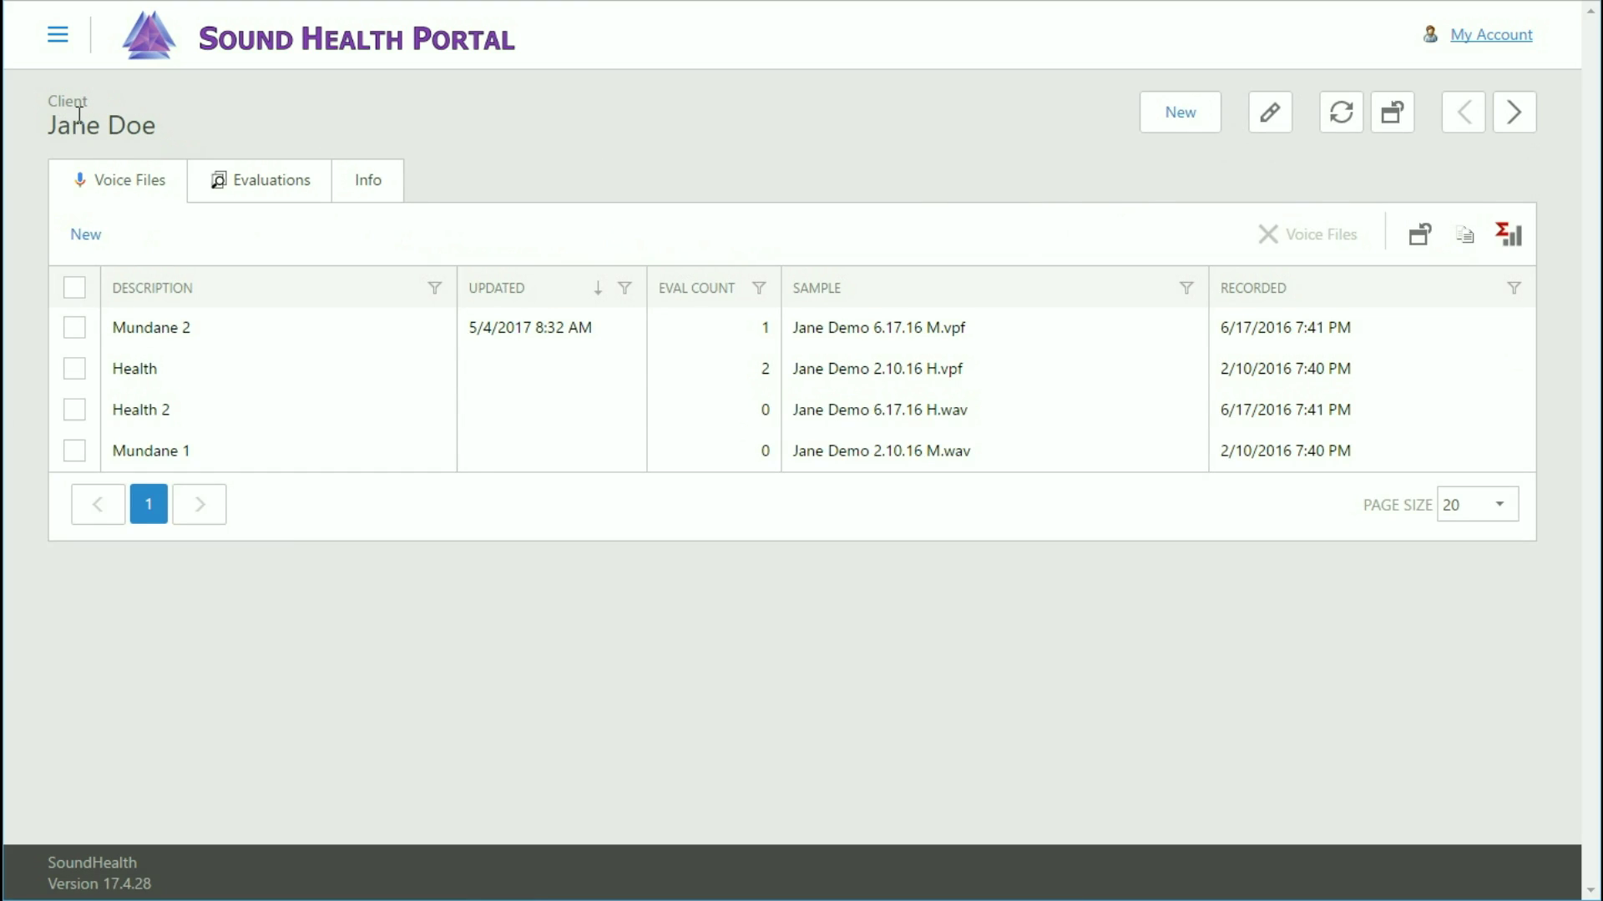
{"action": "left_click", "coordinate": [277, 196]}
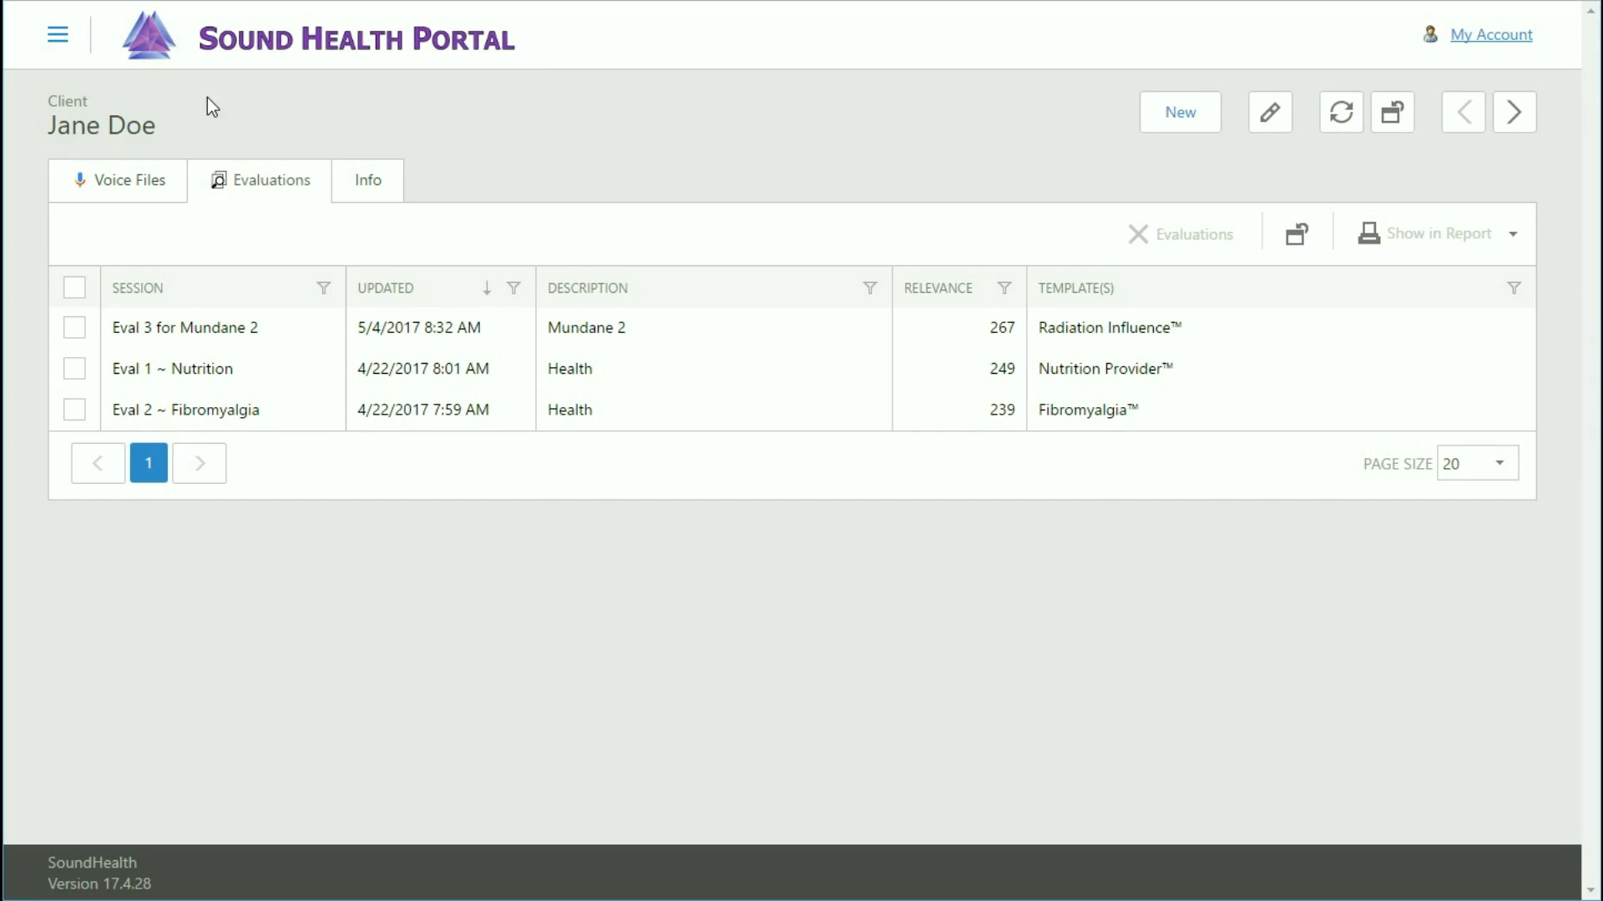
{"action": "left_click", "coordinate": [118, 183]}
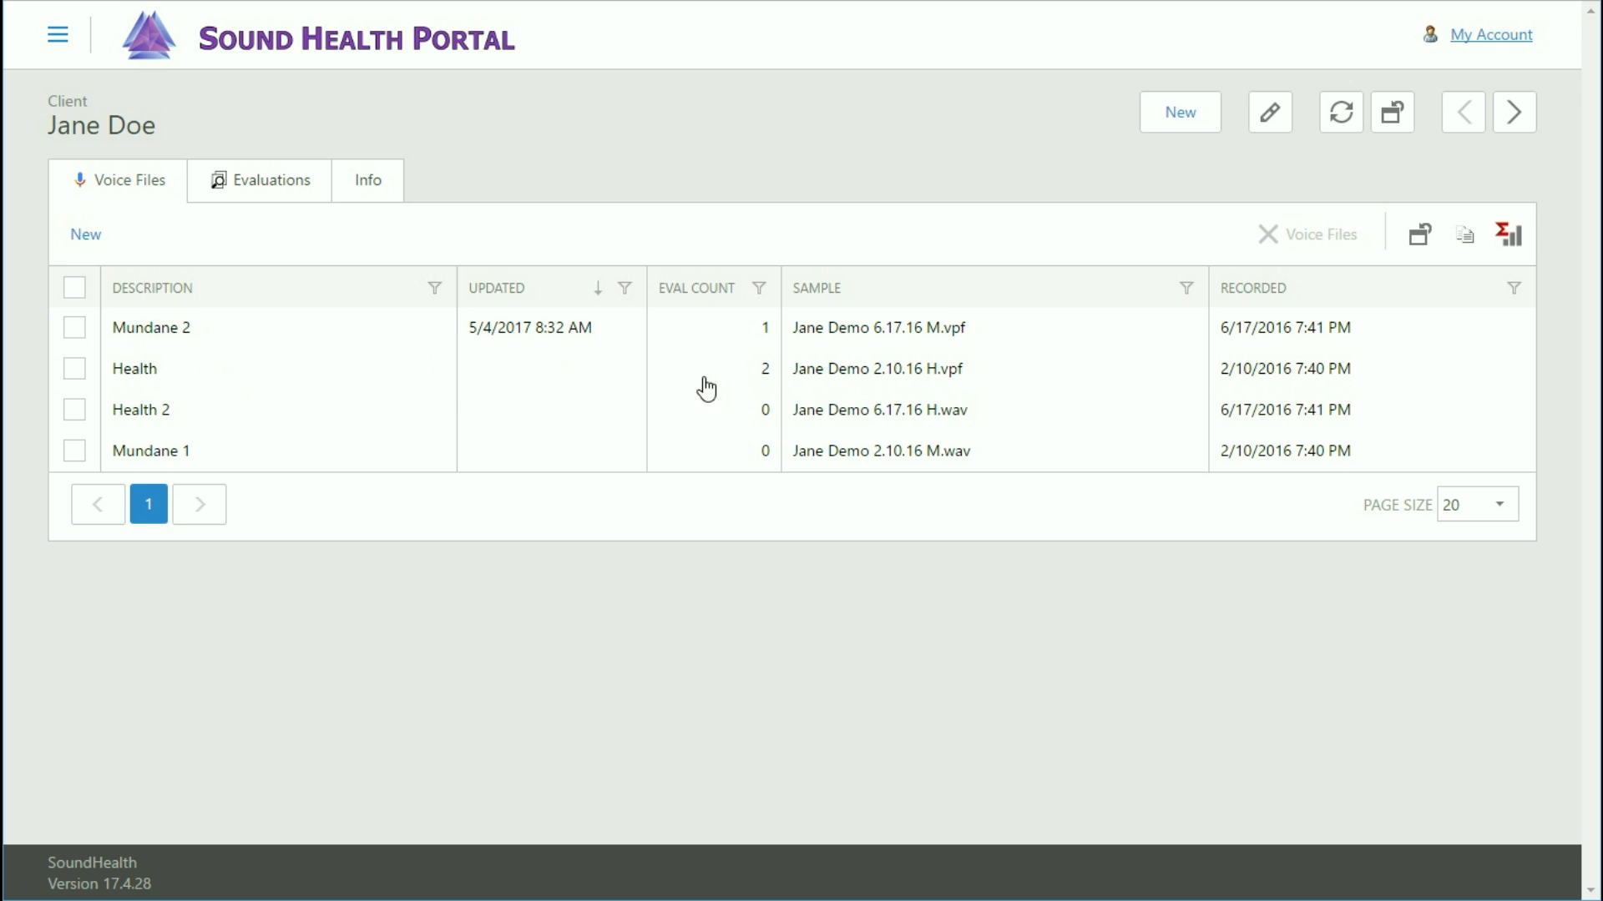
{"action": "left_click", "coordinate": [491, 379]}
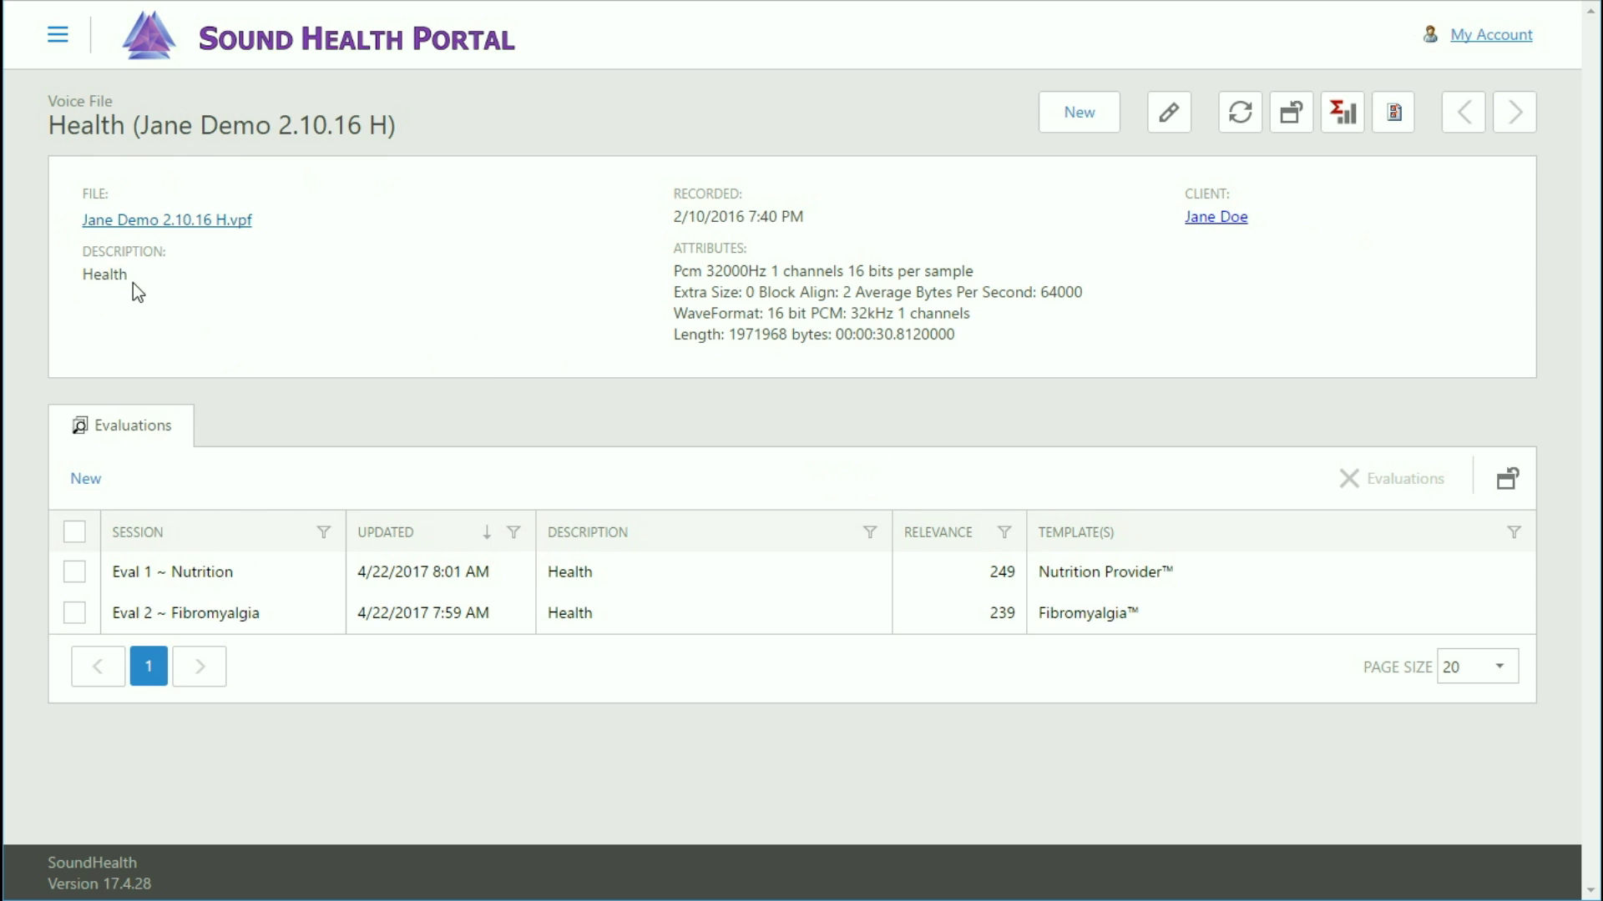
Go back through the client page to the Sound Health Portal client list.
{"action": "left_click", "coordinate": [1213, 218]}
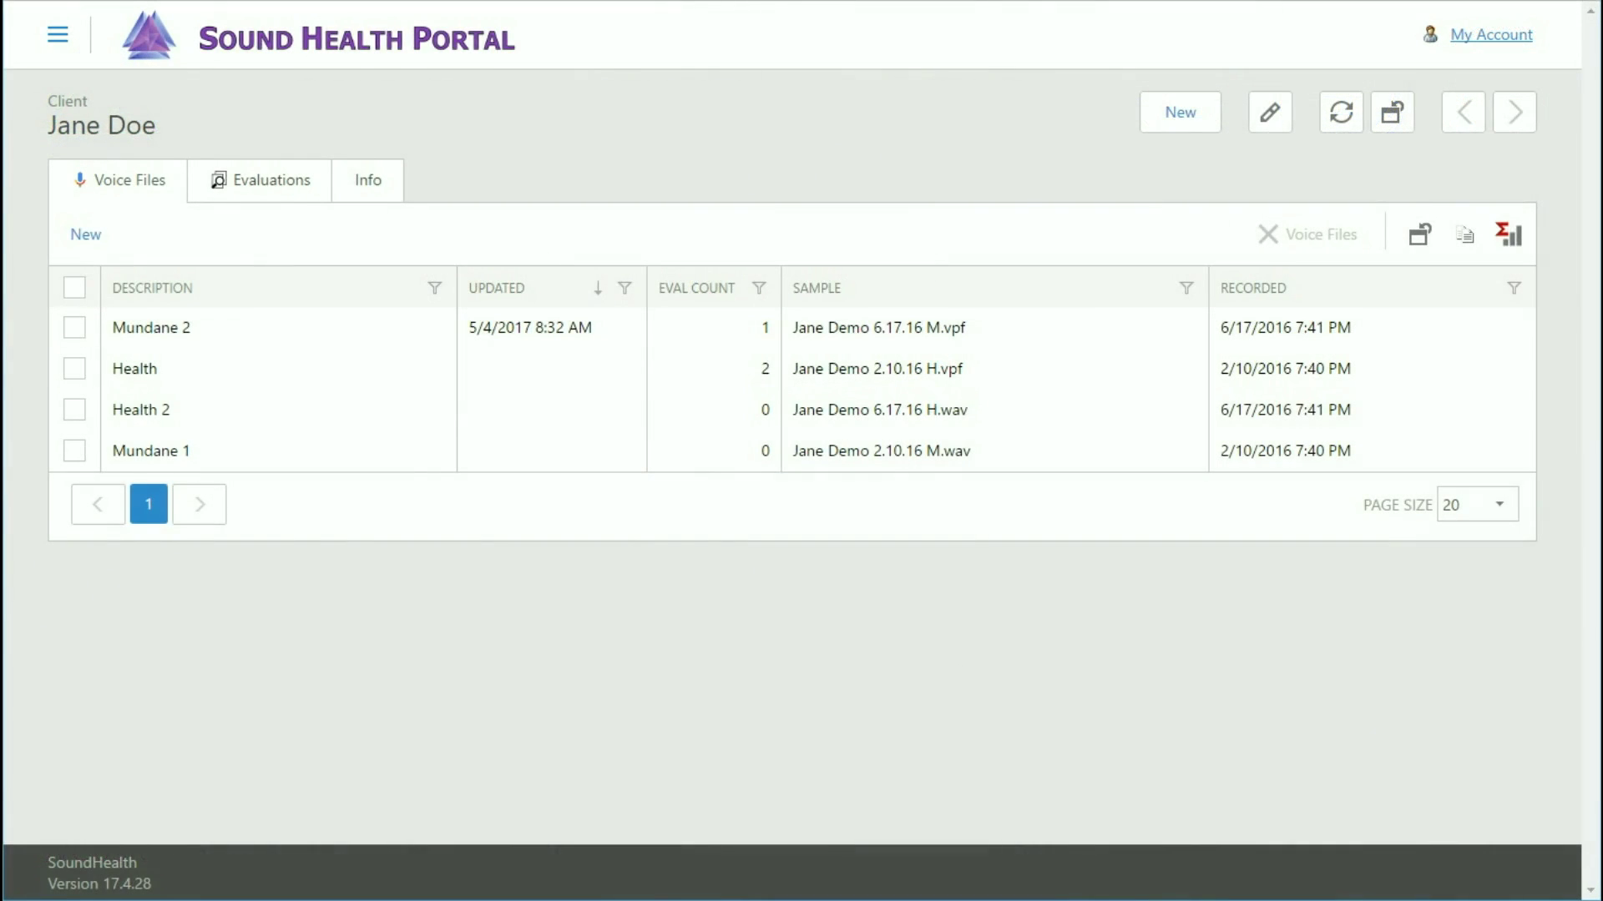
{"action": "left_click", "coordinate": [365, 43]}
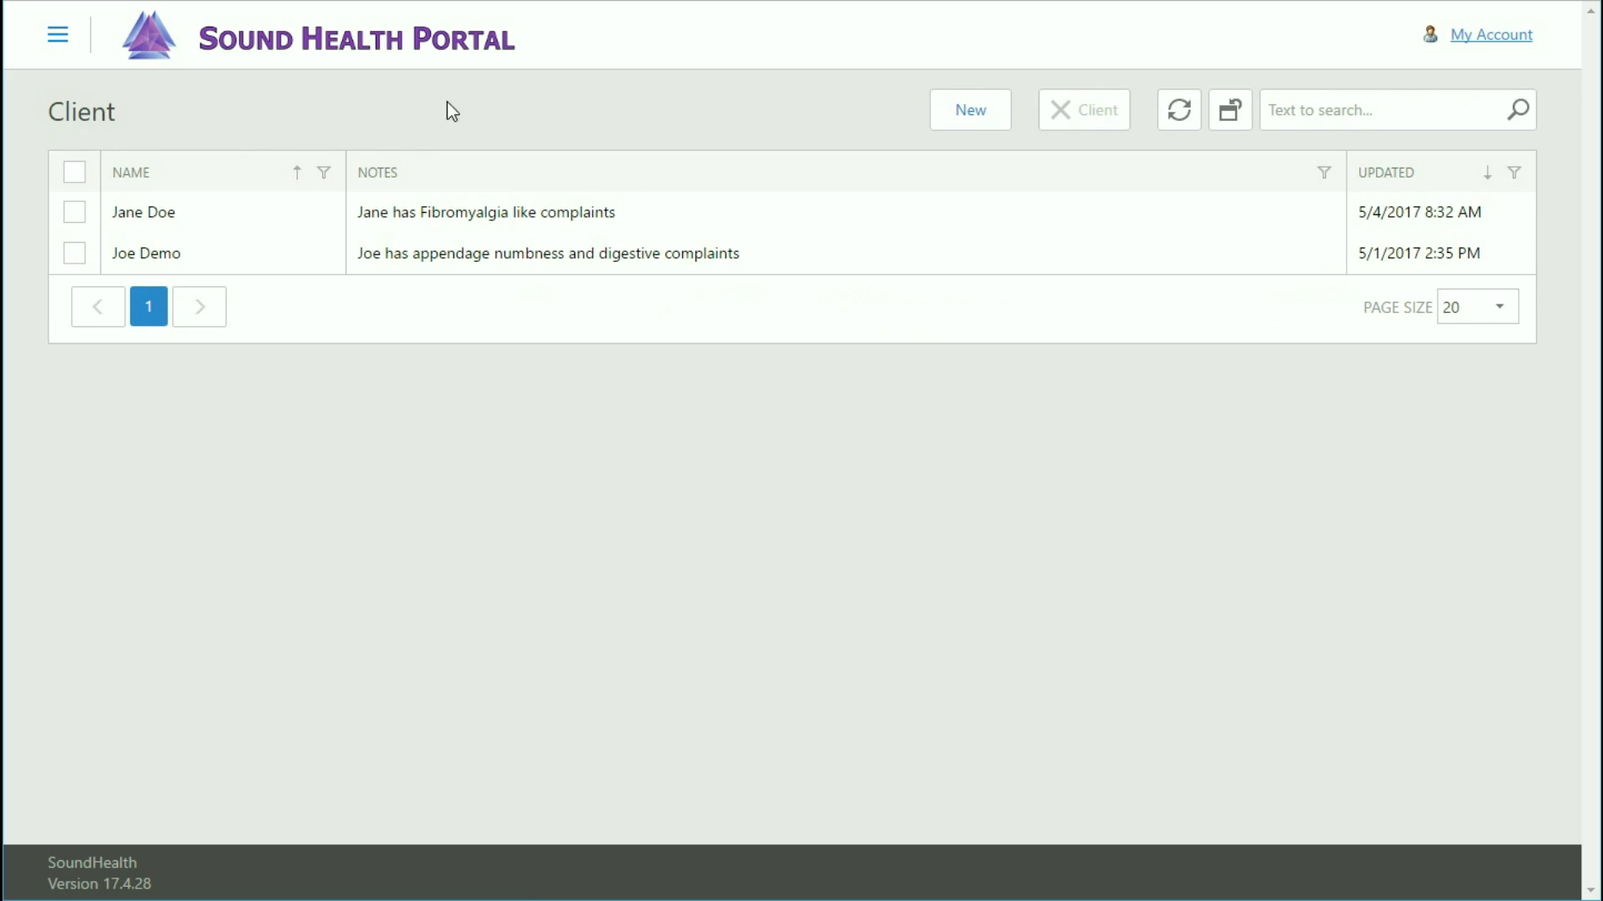
Create a new client with the client's full name, birthday 5/15/78, region Houston, and a cardio-issues note.
{"action": "left_click", "coordinate": [967, 128]}
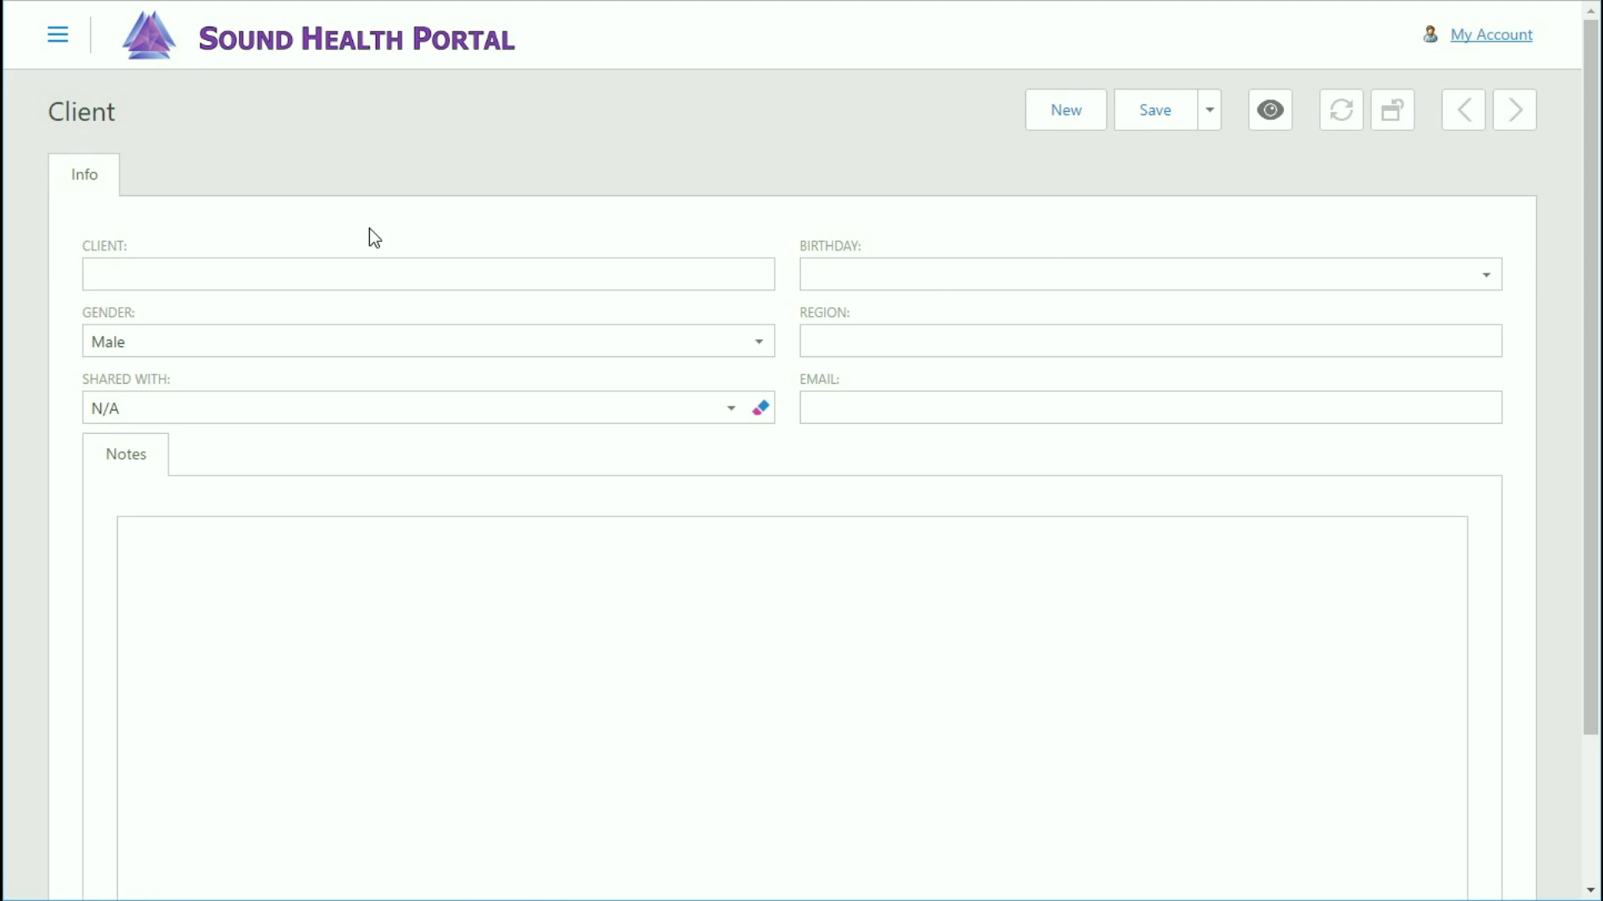
{"action": "left_click", "coordinate": [304, 268]}
{"action": "key", "text": "Tab"}
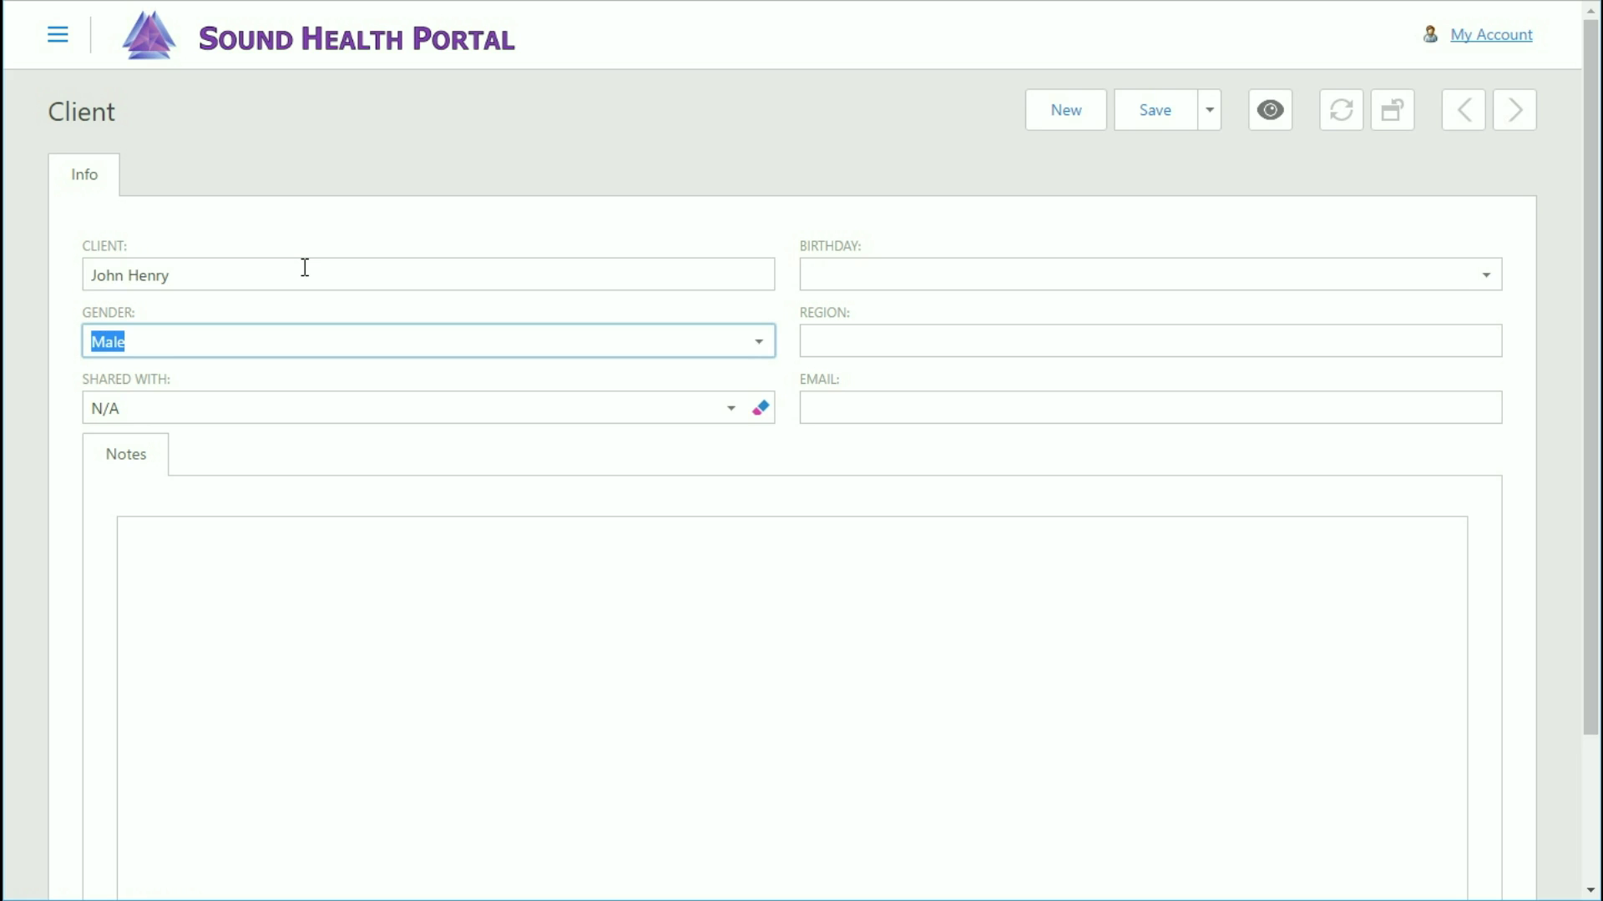
{"action": "key", "text": "Tab"}
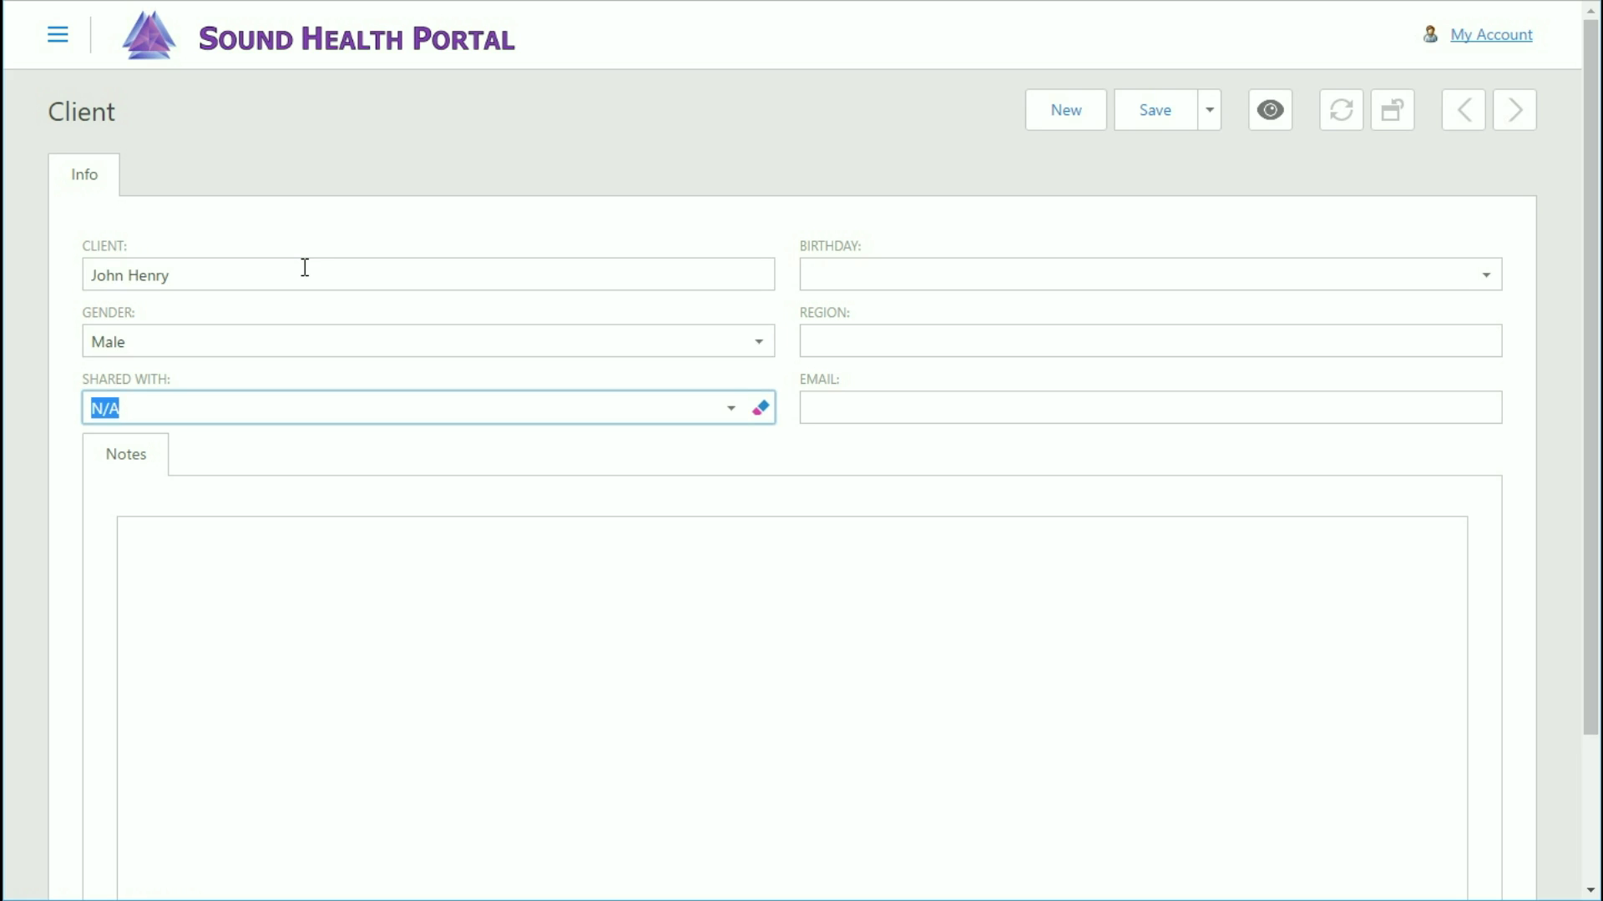
{"action": "key", "text": "Tab"}
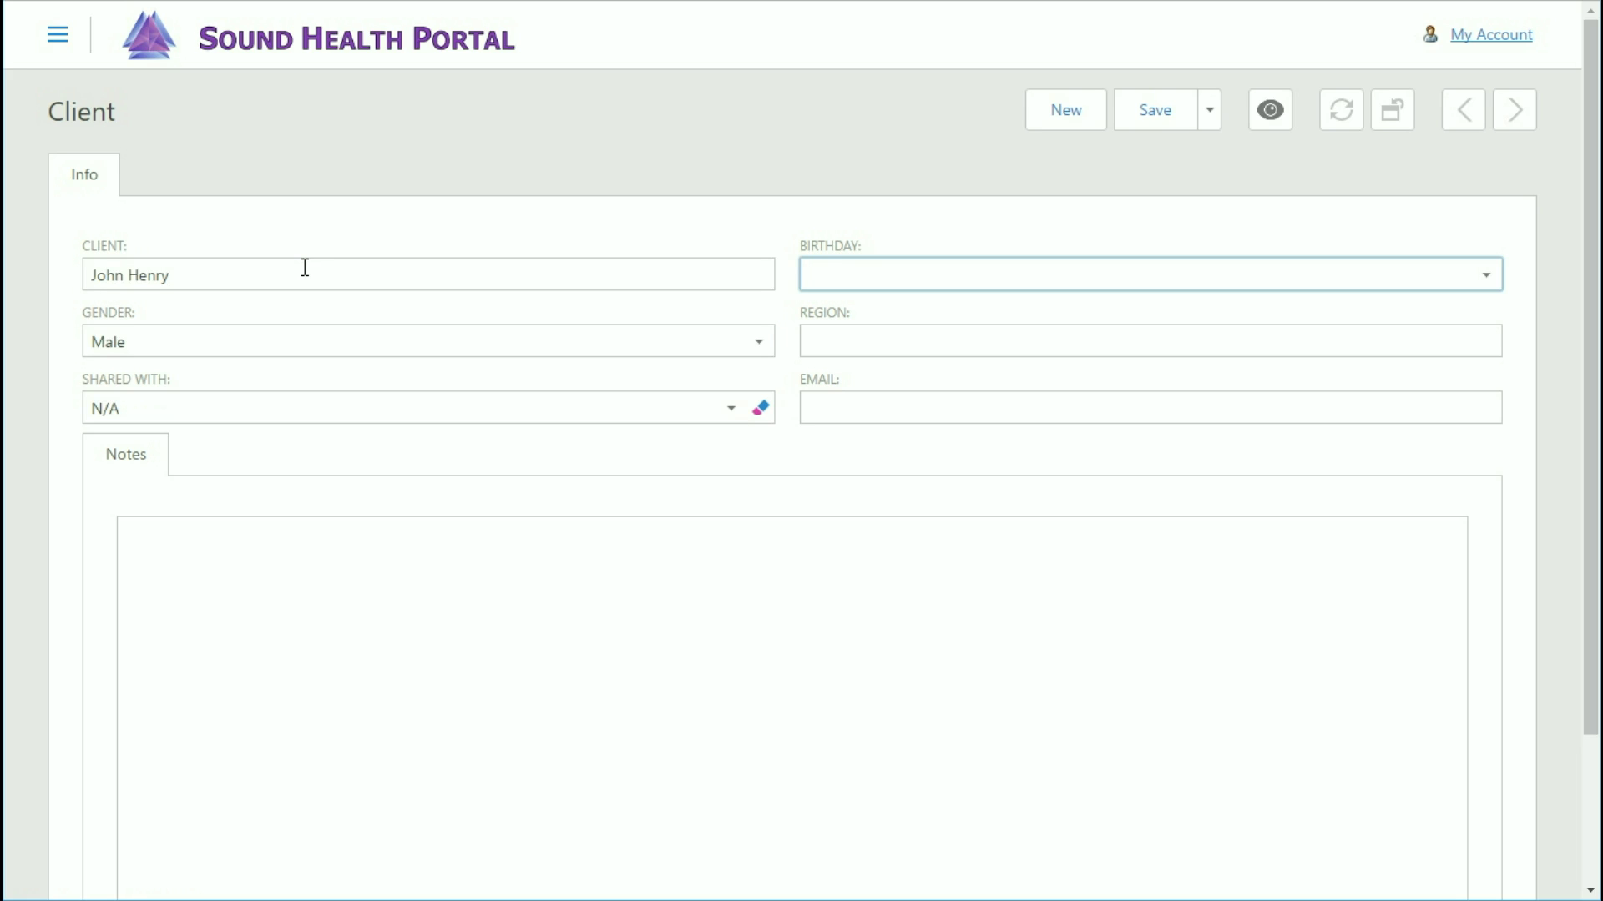
{"action": "key", "text": "Tab"}
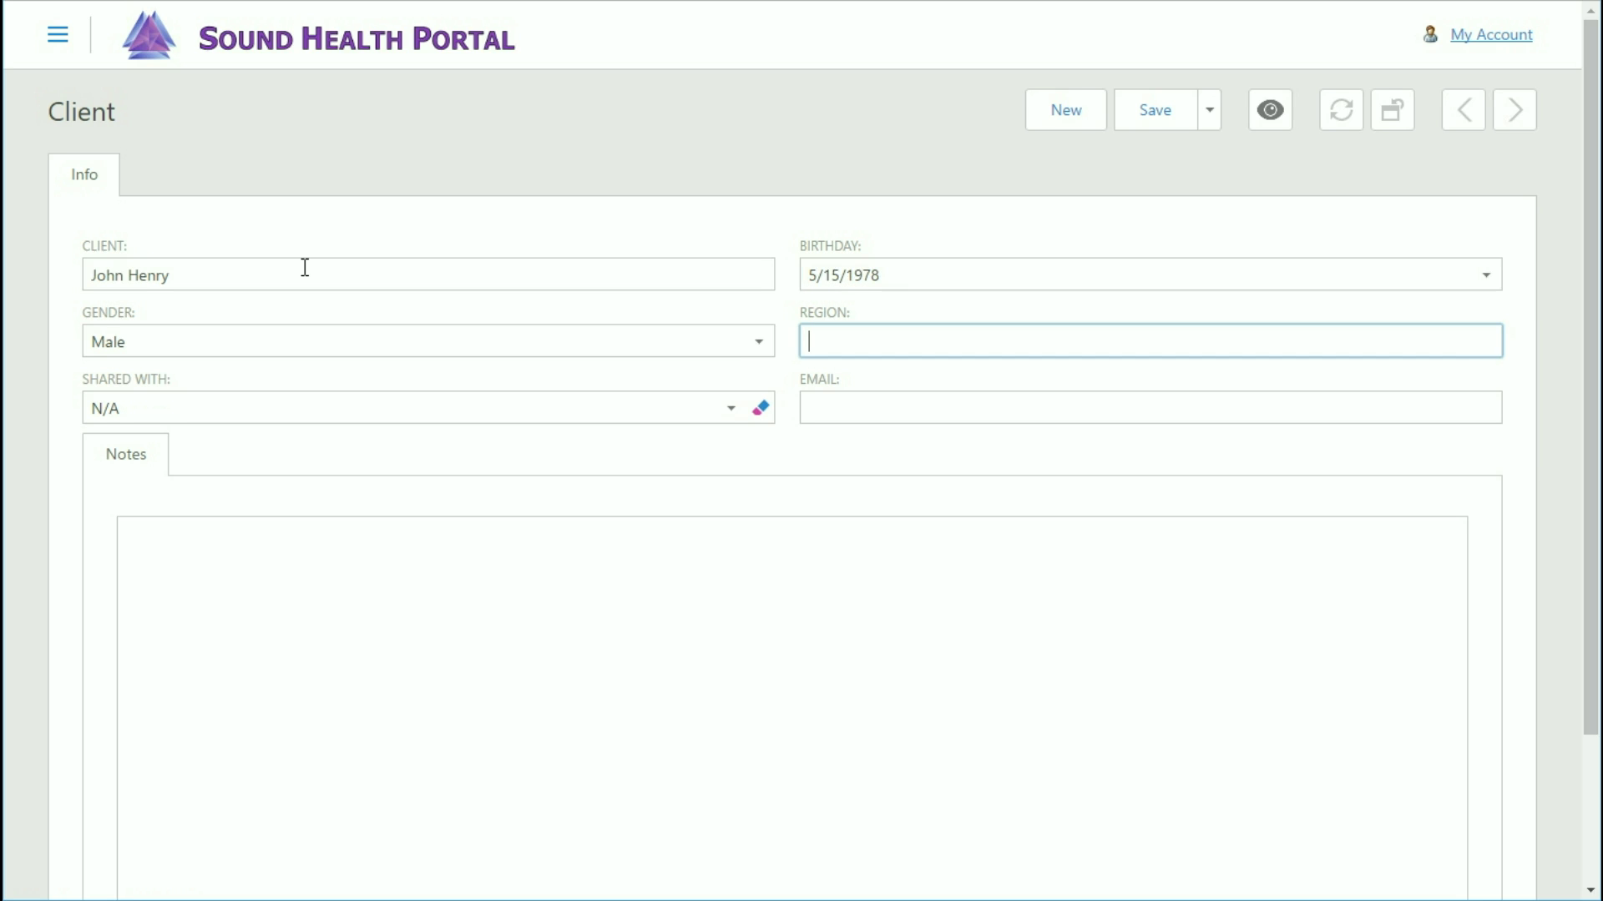
{"action": "key", "text": "Tab"}
{"action": "key", "text": "Tab"}
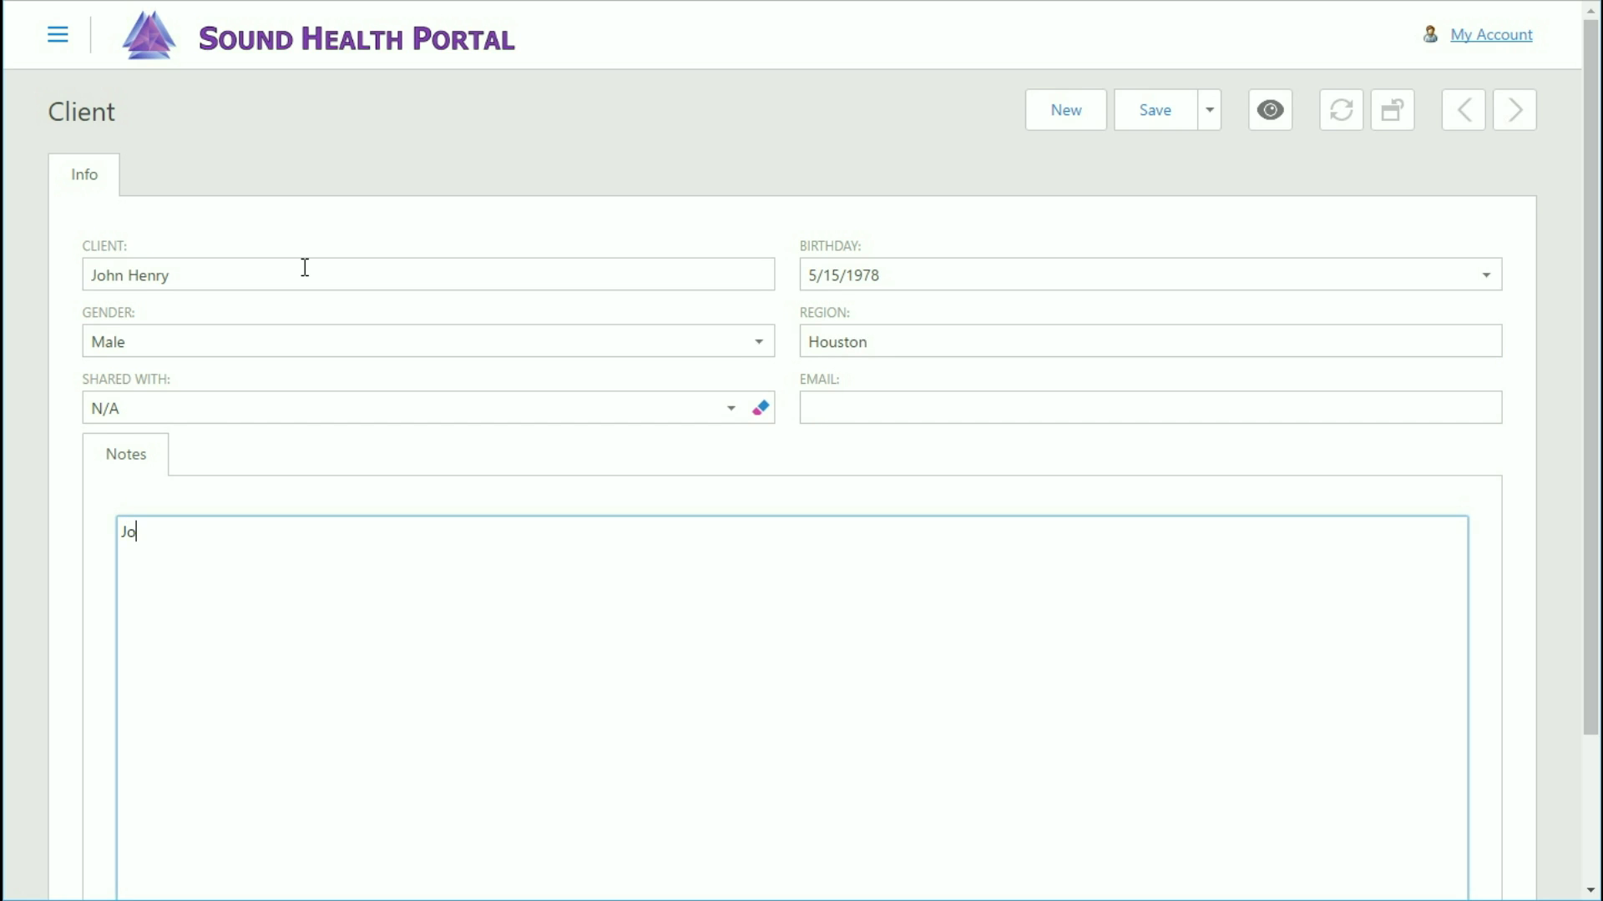
Cancel starting another client to keep the entered details, and save the new client record.
{"action": "left_click", "coordinate": [1069, 119]}
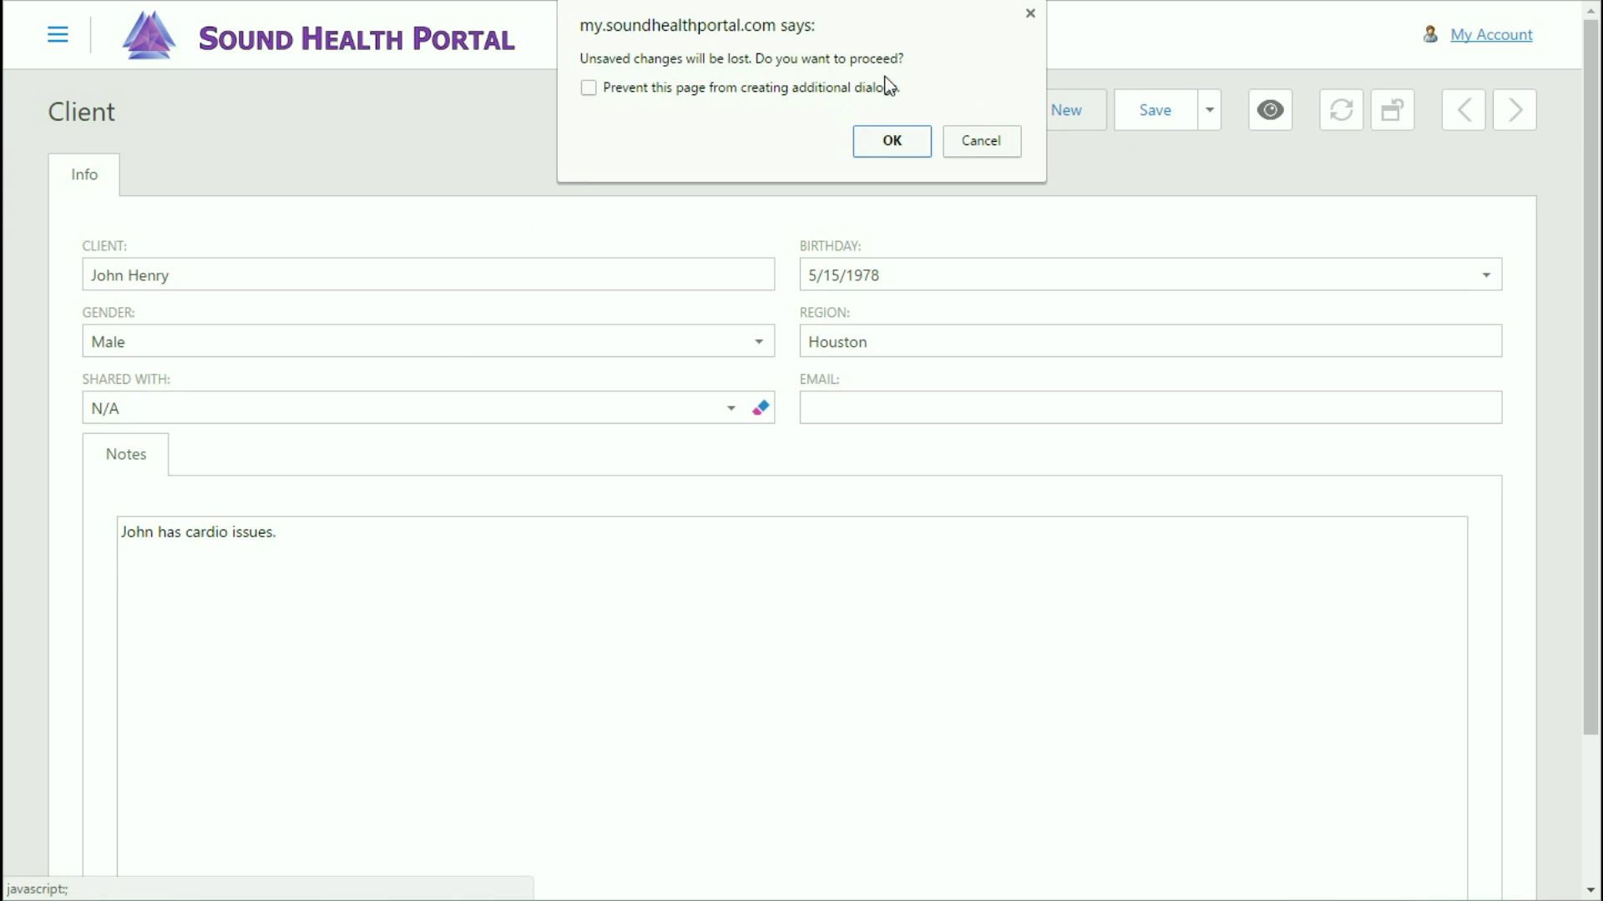
{"action": "left_click", "coordinate": [978, 142]}
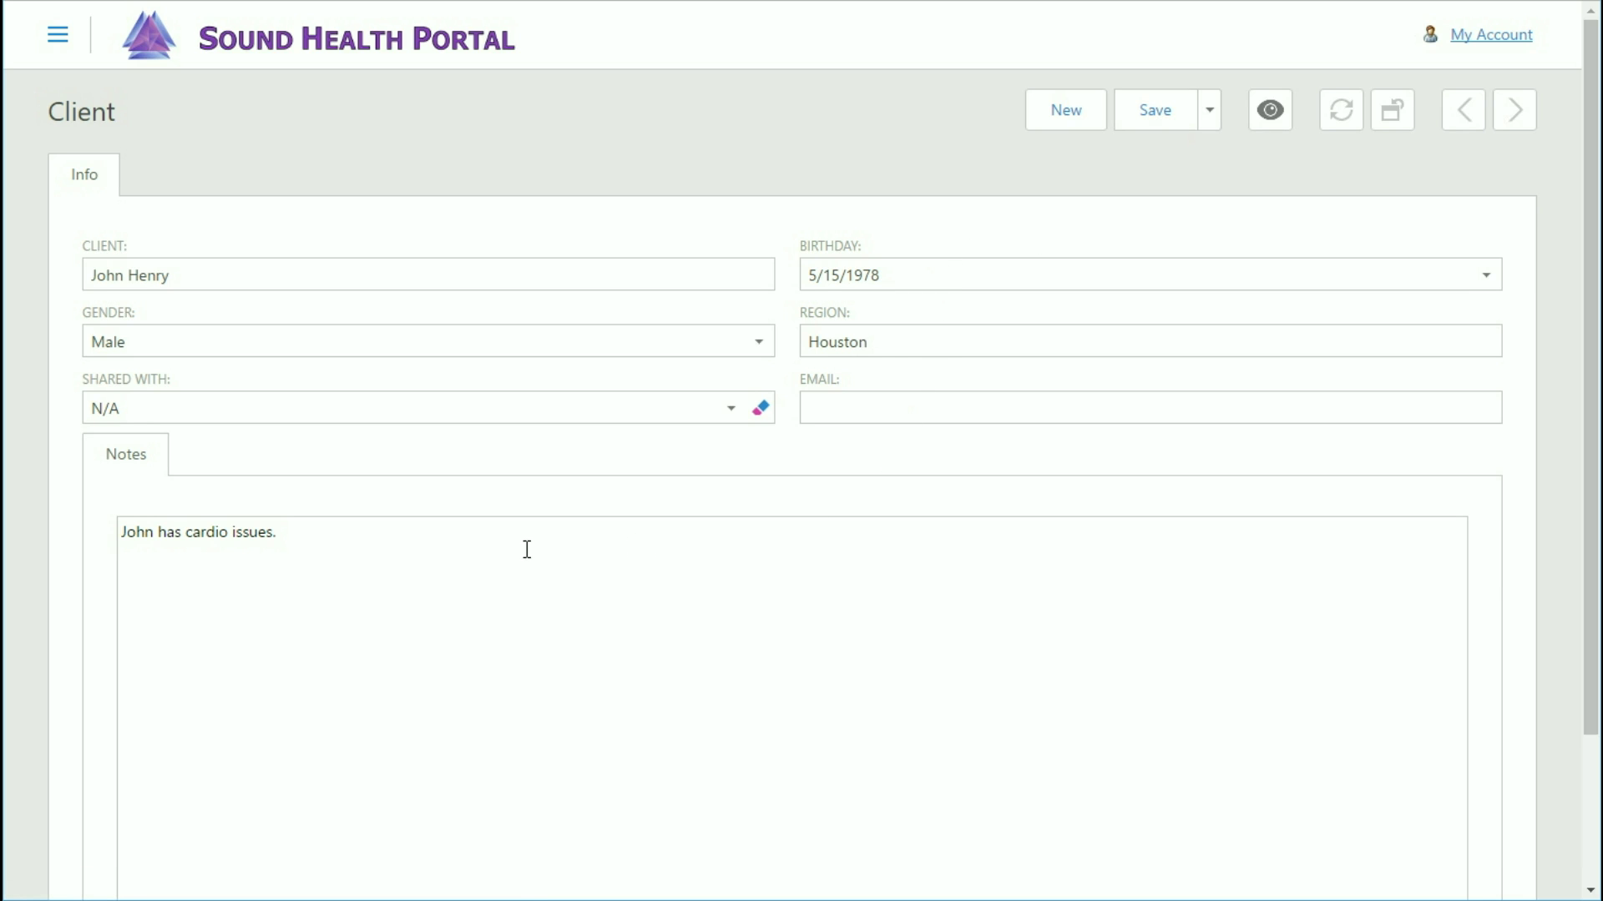
{"action": "left_click", "coordinate": [1160, 127]}
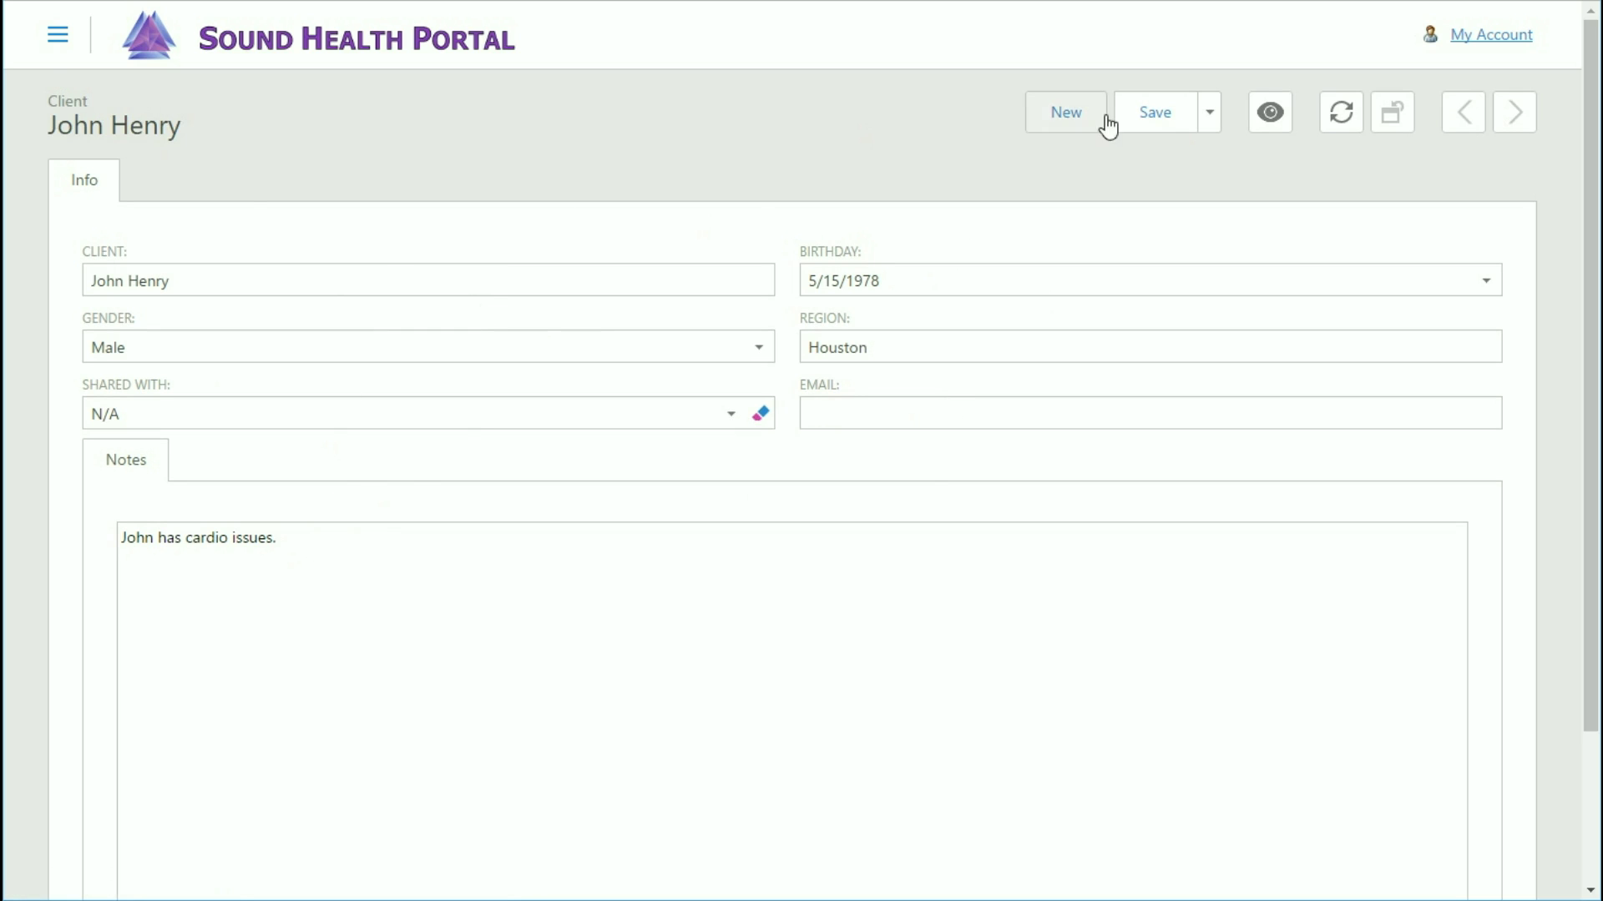
Append 'Can add more stuff' to the note, then remove it so only the cardio note remains.
{"action": "left_click", "coordinate": [366, 550]}
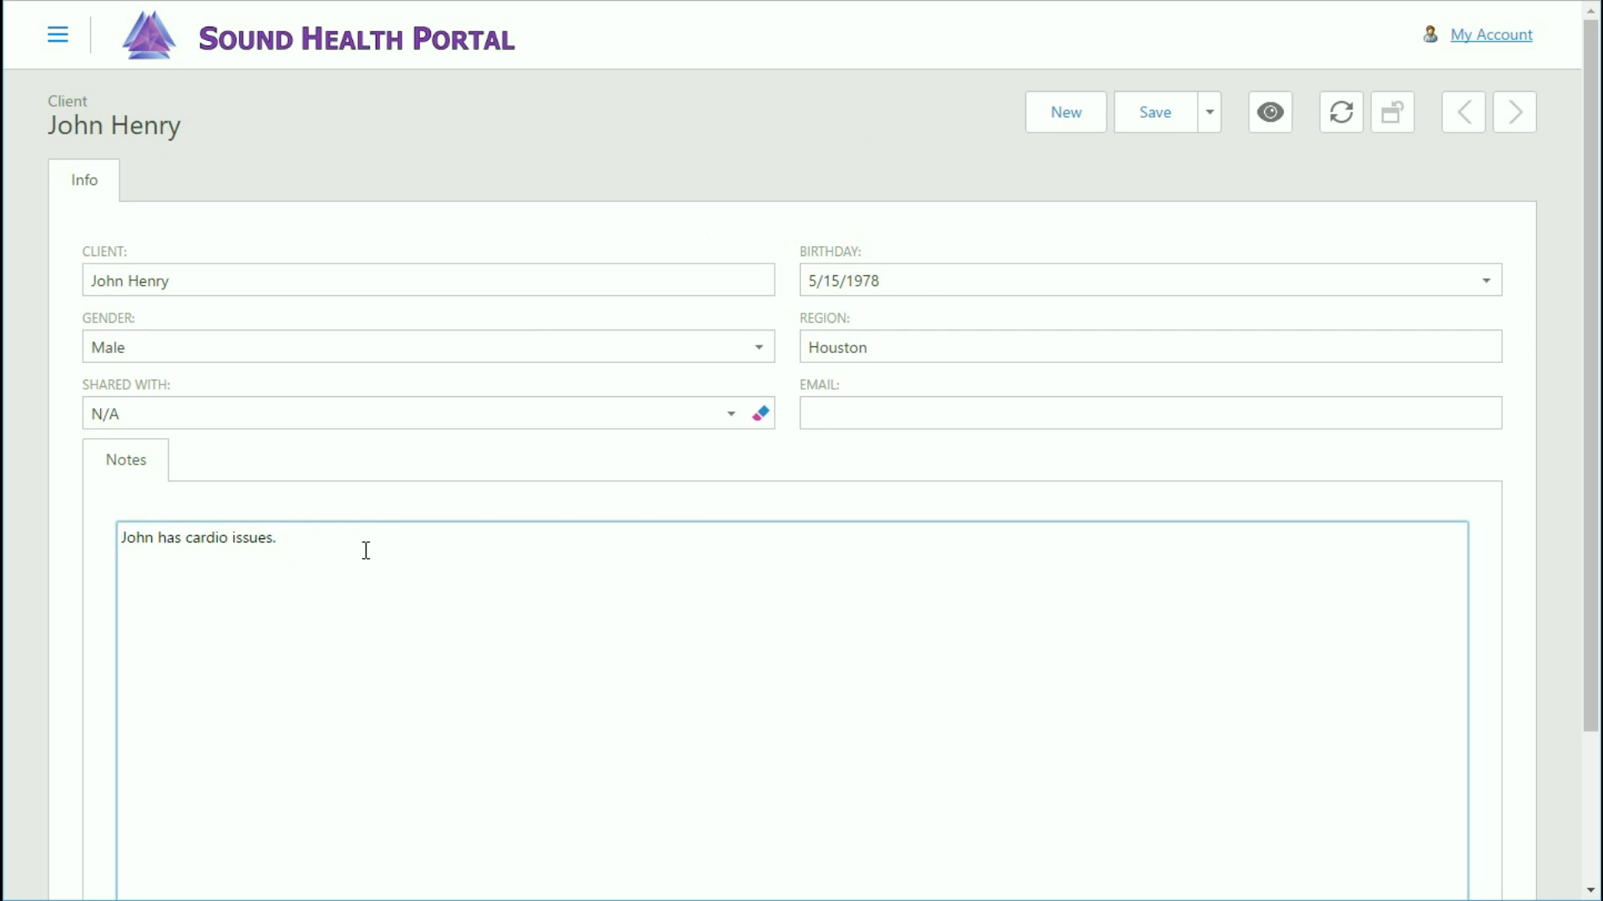
{"action": "type", "text": "Can add more stuff"}
{"action": "key", "text": "BackSpace"}
{"action": "key", "text": "BackSpace"}
{"action": "key", "text": "BackSpace"}
{"action": "key", "text": "BackSpace"}
{"action": "key", "text": "BackSpace"}
{"action": "key", "text": "BackSpace"}
{"action": "key", "text": "BackSpace"}
{"action": "key", "text": "BackSpace"}
{"action": "key", "text": "BackSpace"}
{"action": "key", "text": "BackSpace"}
{"action": "key", "text": "BackSpace"}
{"action": "key", "text": "BackSpace"}
{"action": "key", "text": "BackSpace"}
{"action": "key", "text": "BackSpace"}
{"action": "key", "text": "BackSpace"}
{"action": "key", "text": "BackSpace"}
{"action": "key", "text": "BackSpace"}
{"action": "key", "text": "BackSpace"}
{"action": "key", "text": "BackSpace"}
{"action": "left_click", "coordinate": [1209, 124]}
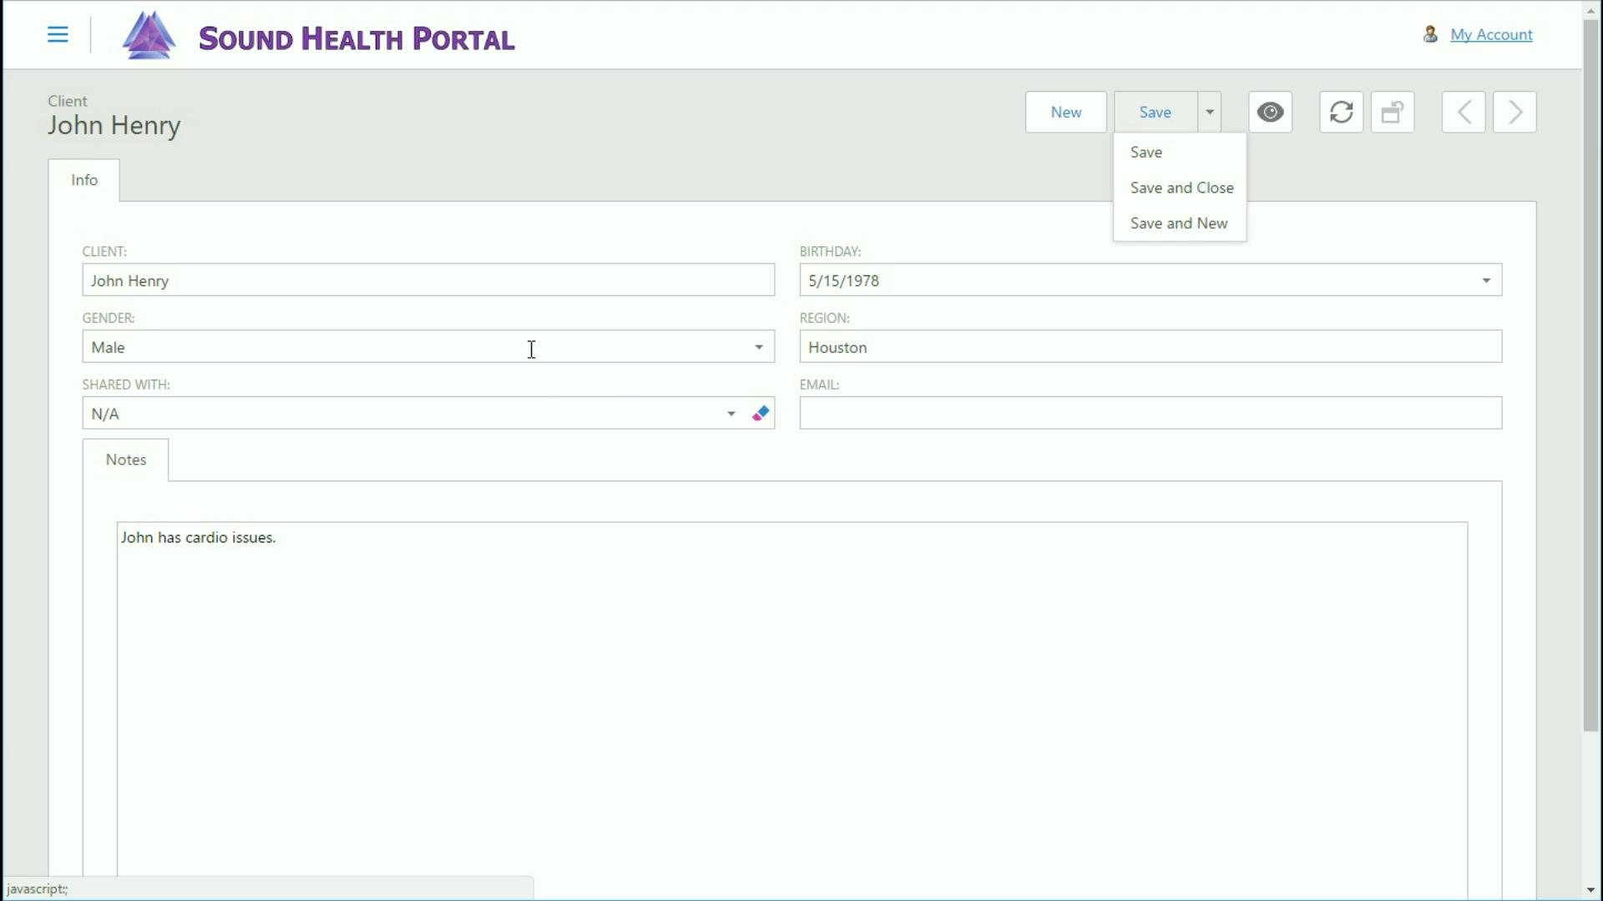
Save and close the new client, then return to the client list showing three clients.
{"action": "left_click", "coordinate": [1176, 194]}
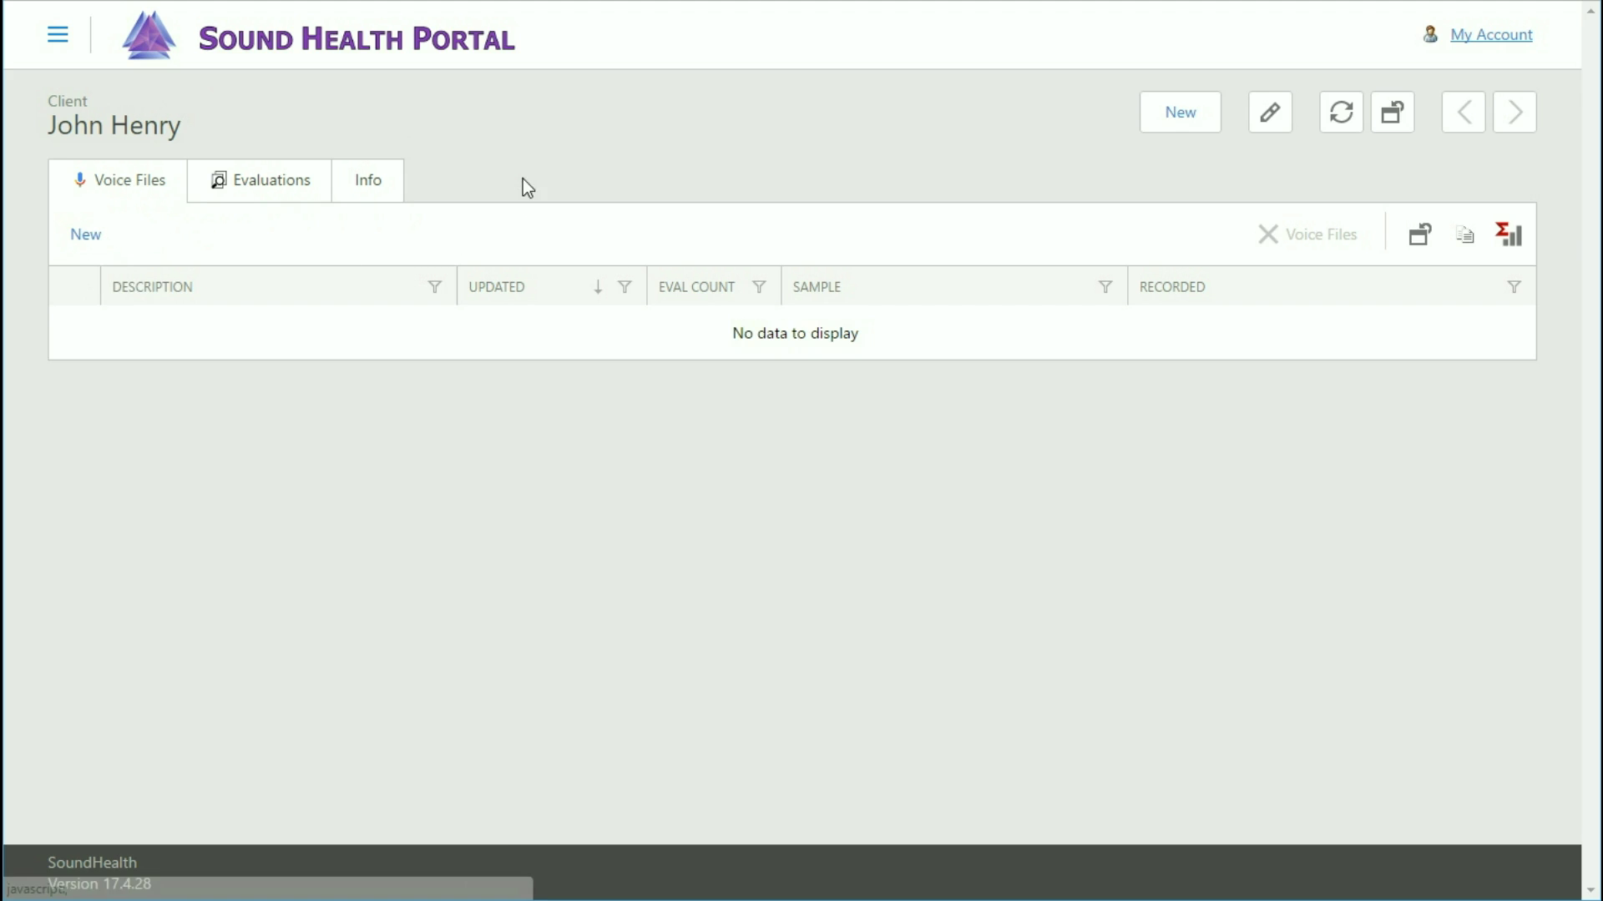
{"action": "left_click", "coordinate": [376, 51]}
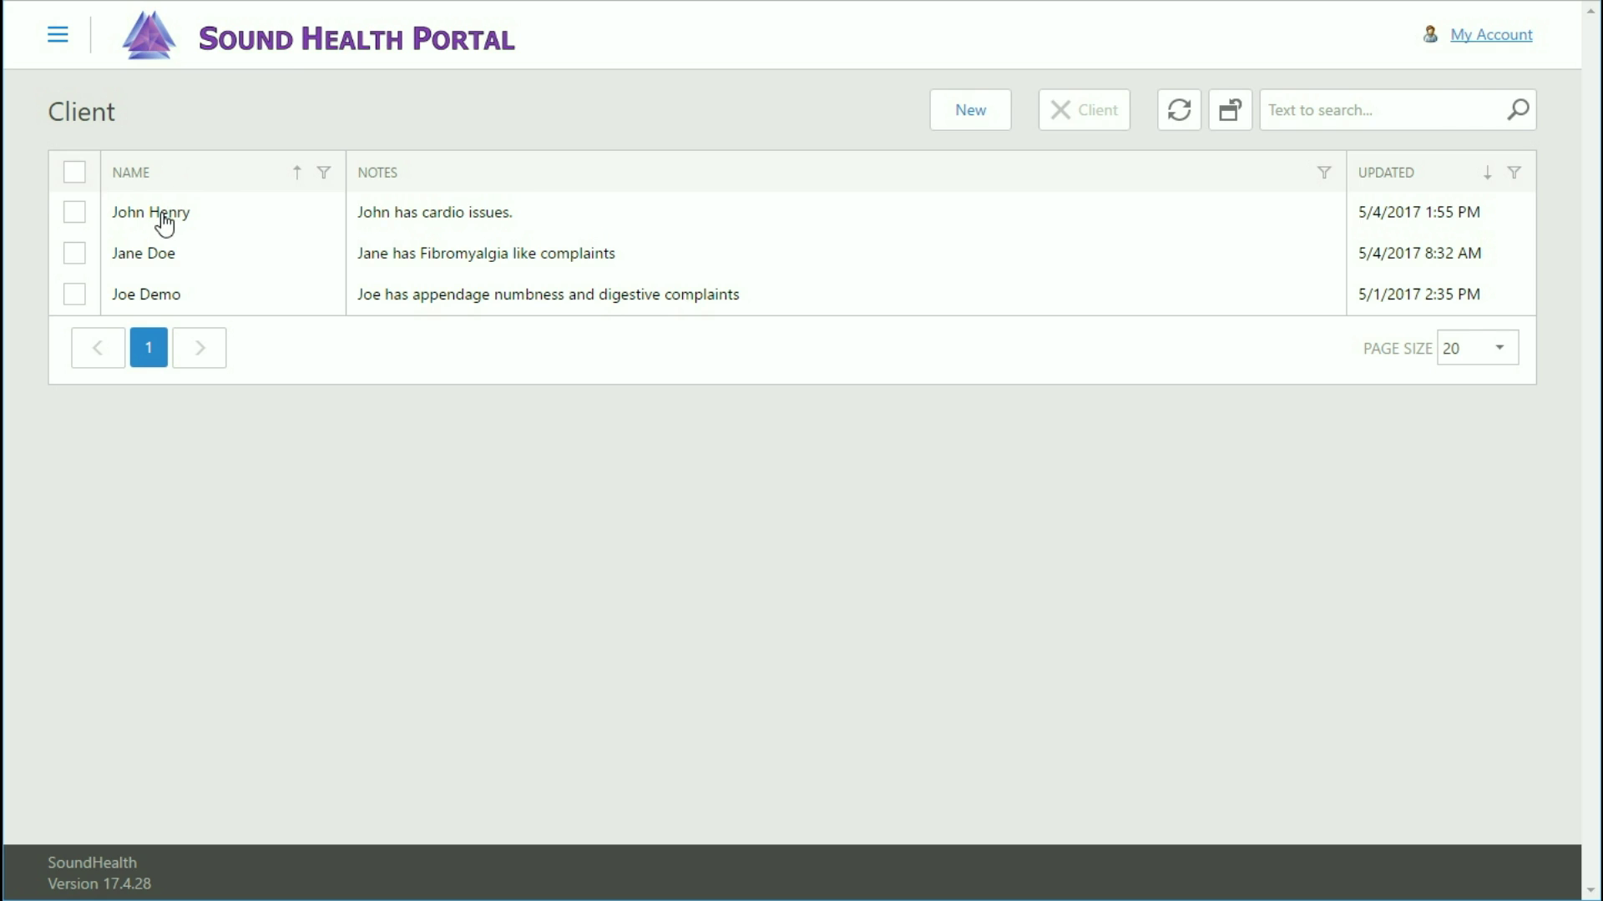
Open the new client and upload its '7-18-16 H' recording to a new voice file.
{"action": "left_click", "coordinate": [163, 215]}
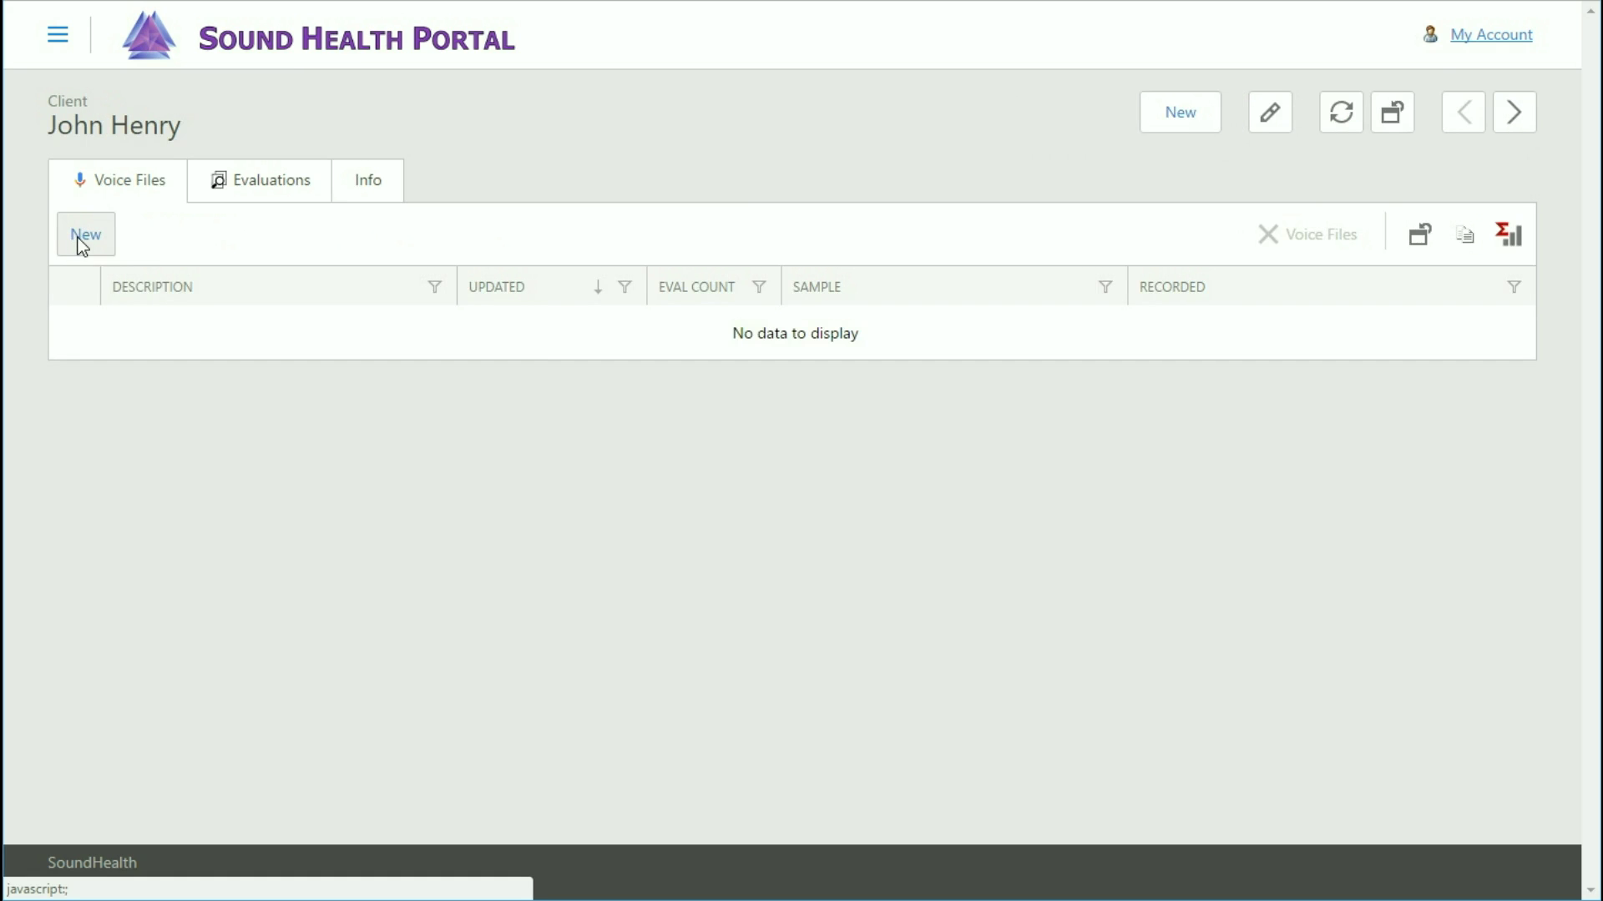
{"action": "left_click", "coordinate": [81, 246]}
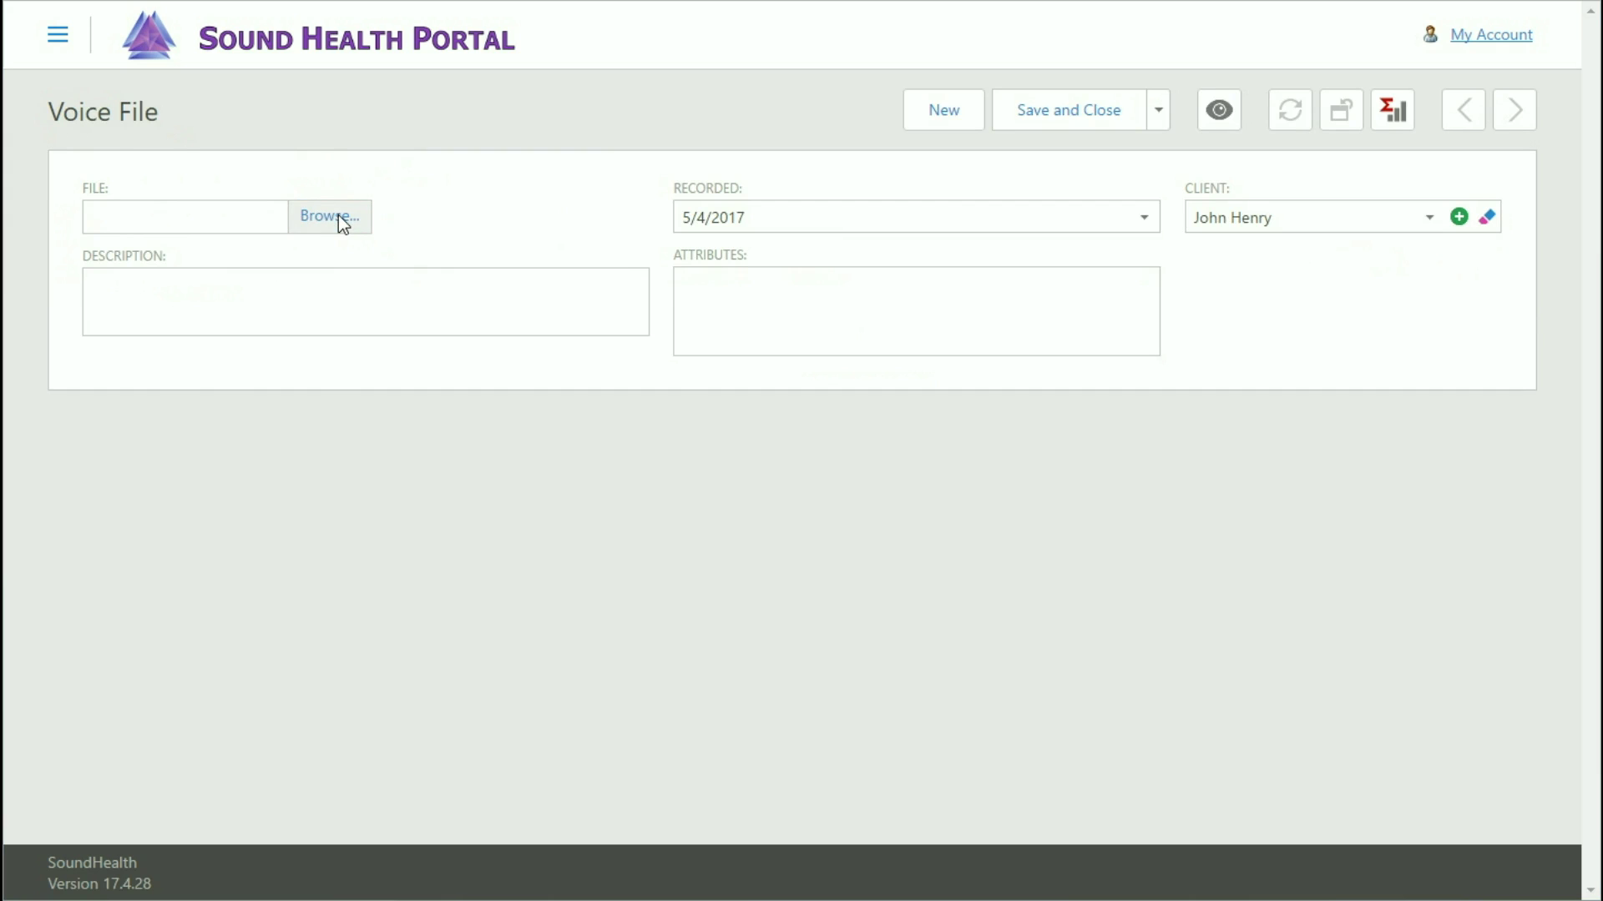
{"action": "left_click", "coordinate": [338, 217]}
{"action": "left_click", "coordinate": [533, 188]}
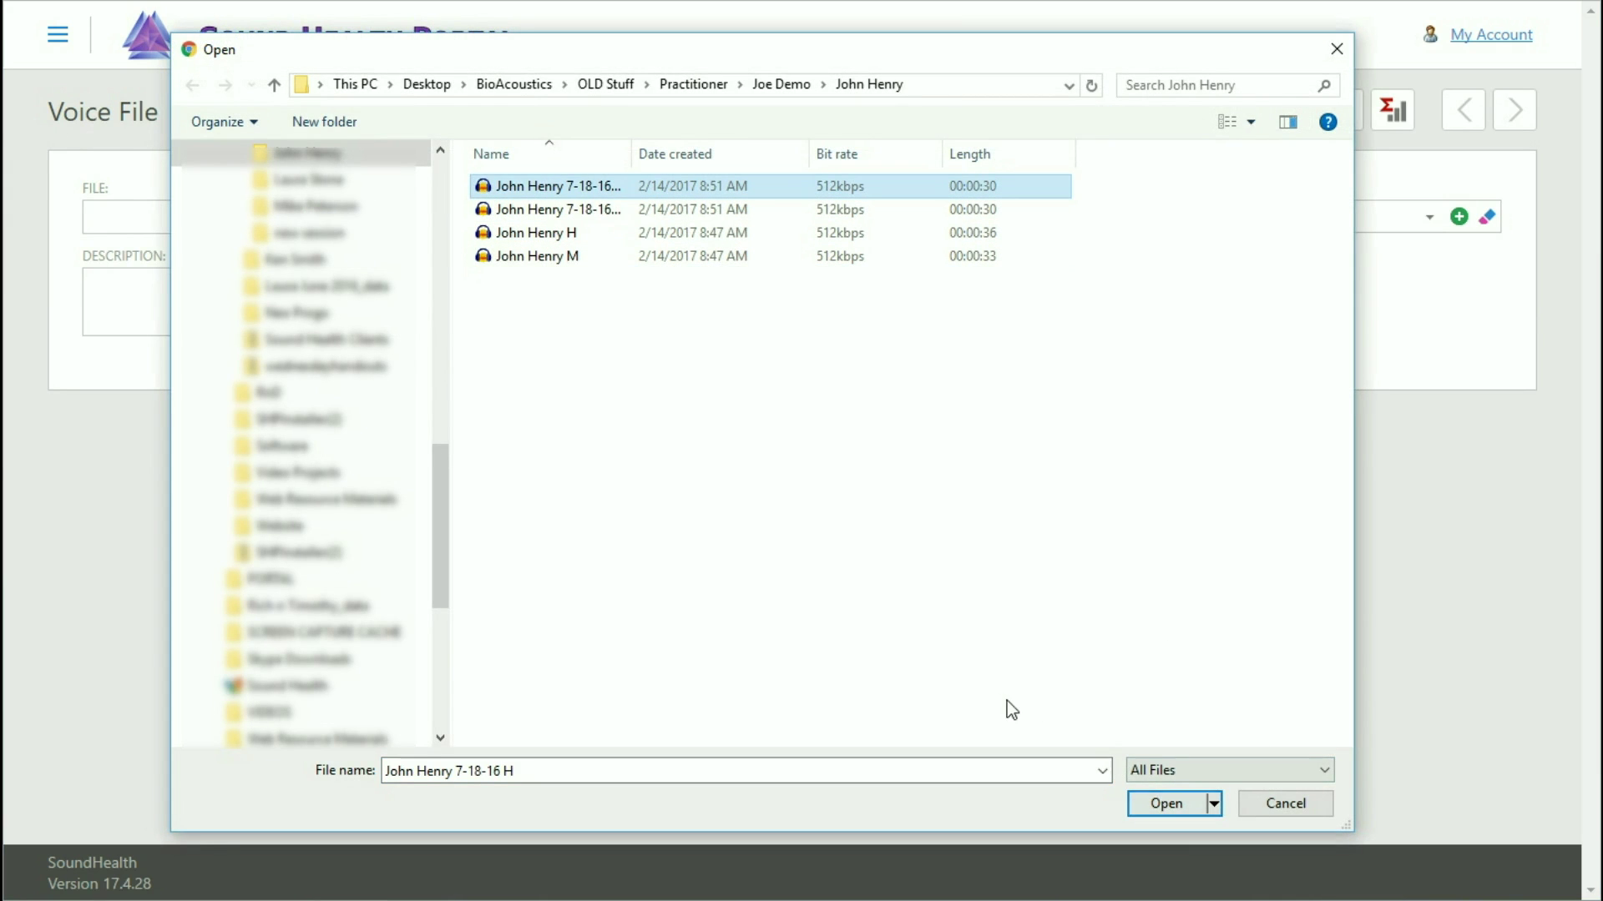
{"action": "left_click", "coordinate": [1163, 804]}
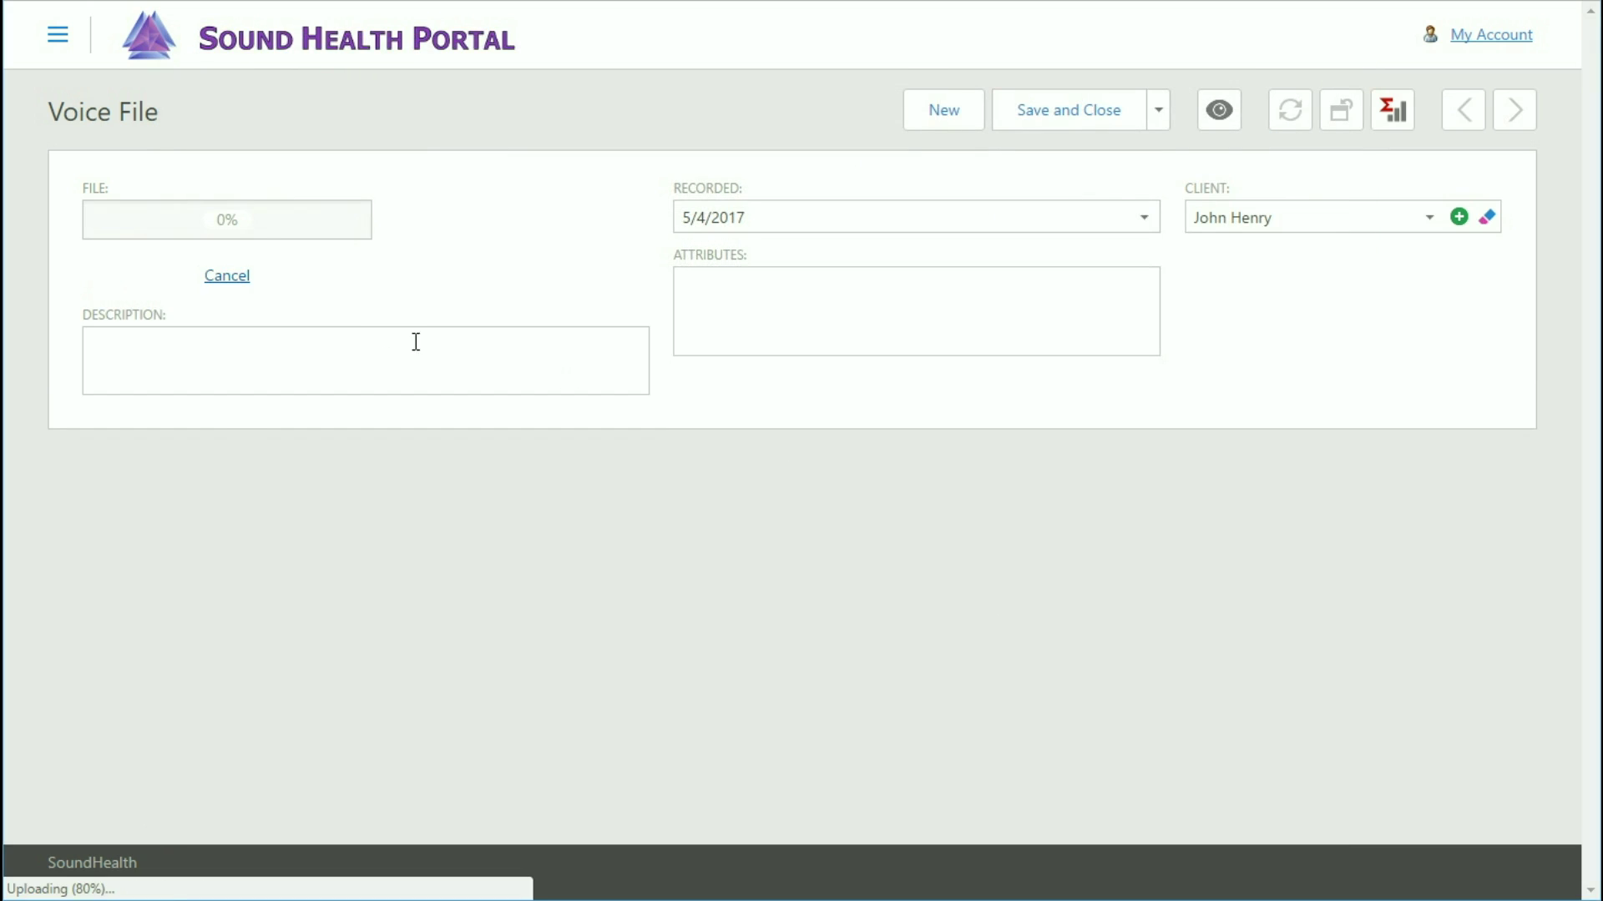
Describe the voice file as 'Health Sample 1', recorded 7/18/16, and save and close it.
{"action": "left_click", "coordinate": [353, 334]}
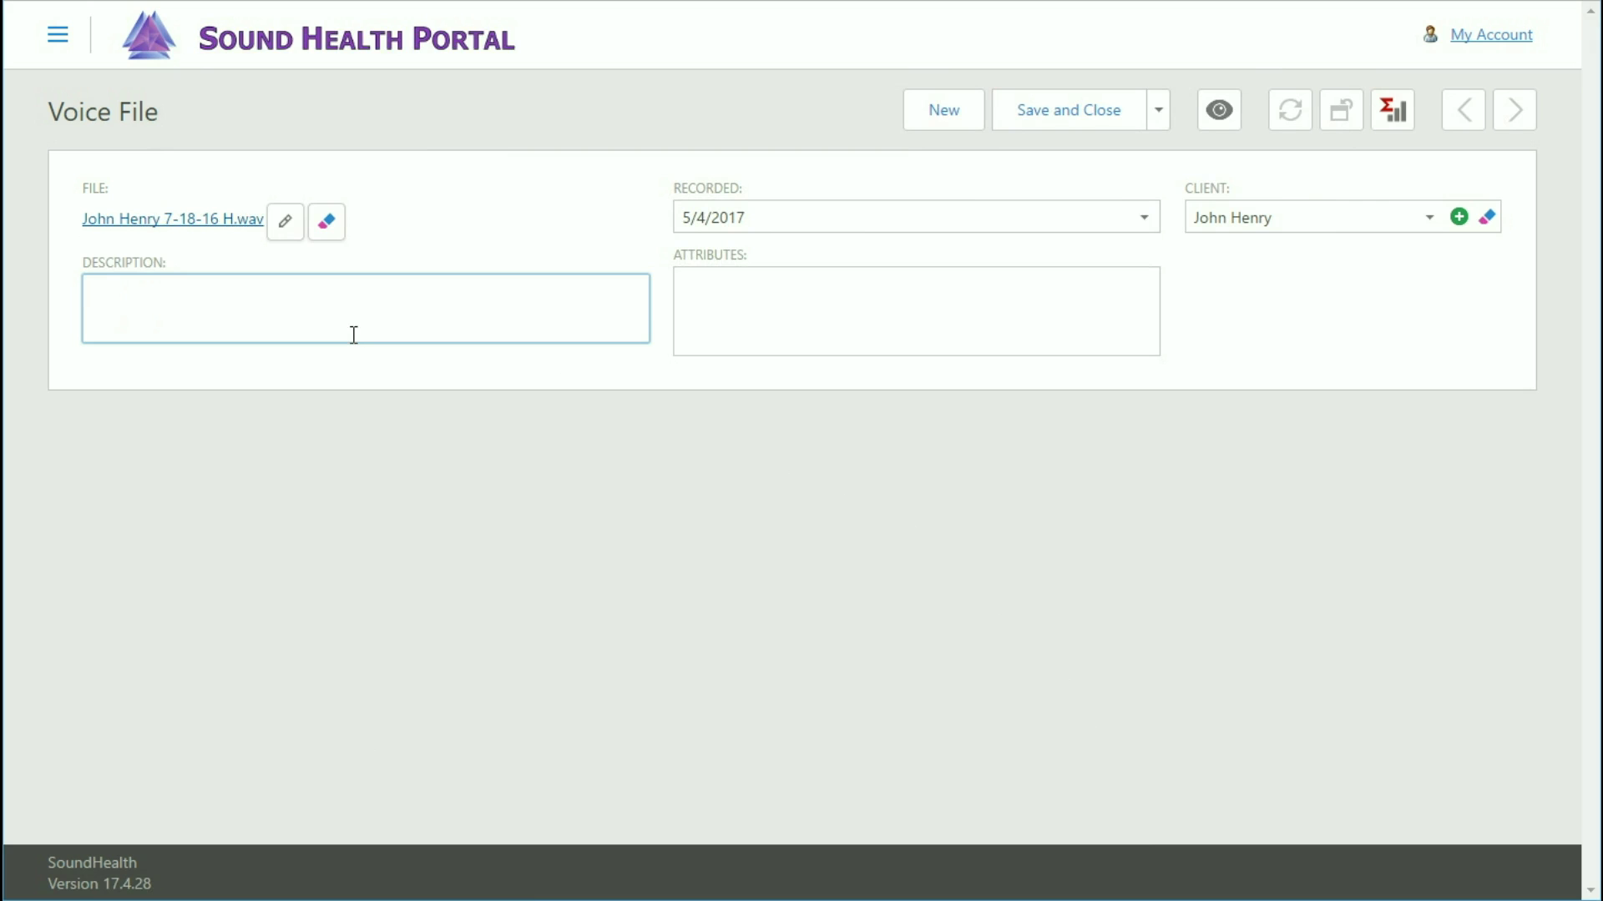
{"action": "type", "text": "Health Sample 1"}
{"action": "key", "text": "Tab"}
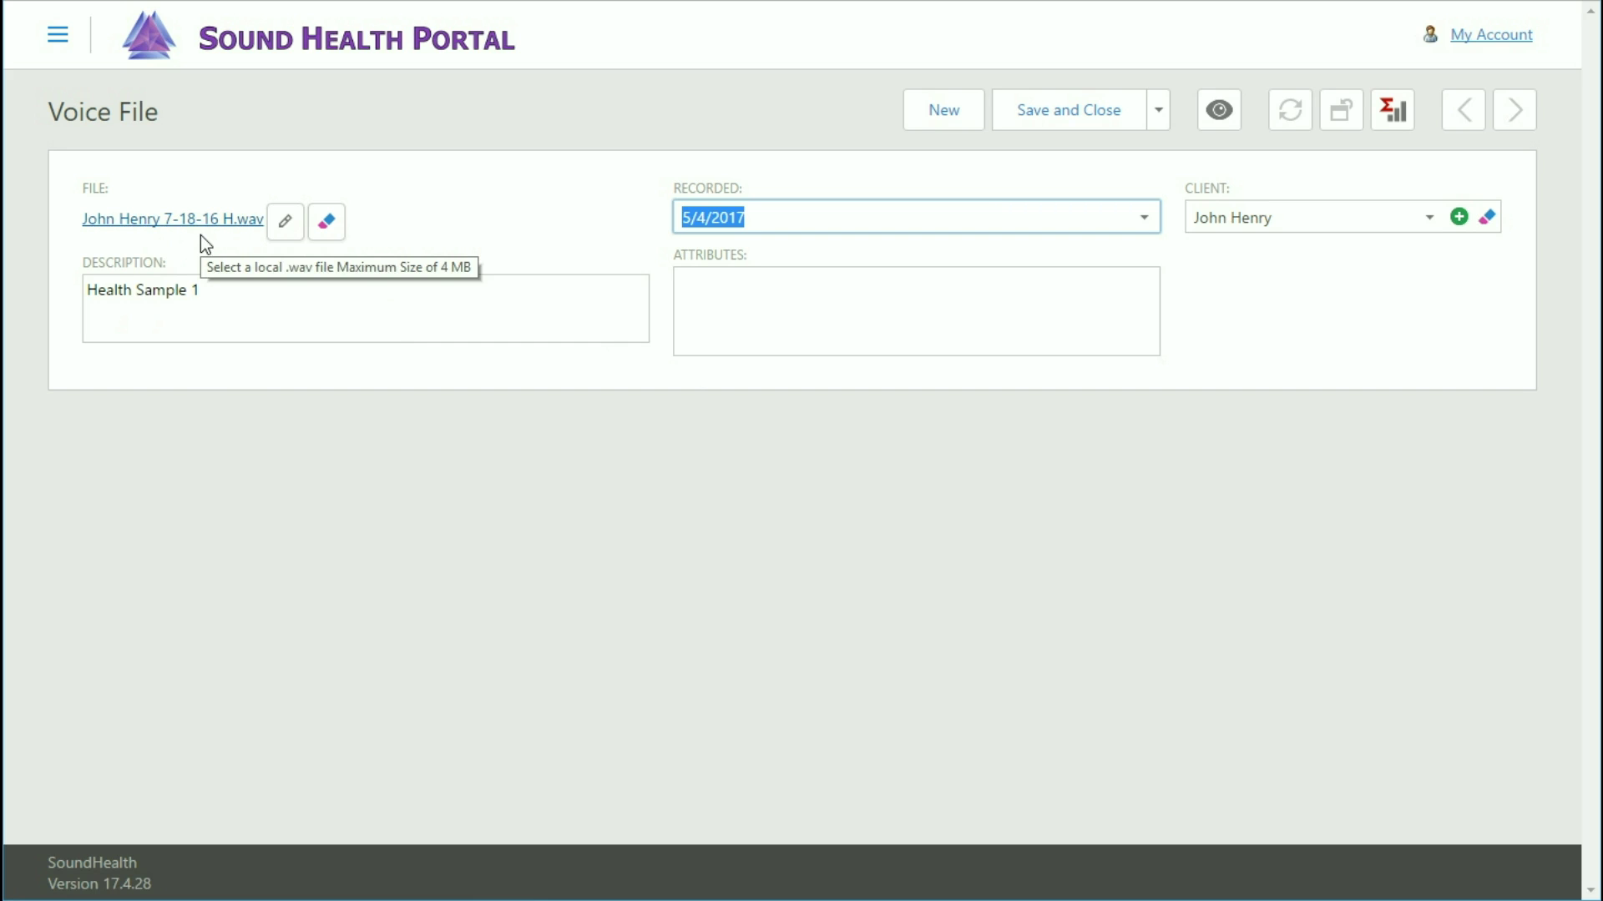
{"action": "type", "text": "7/18"}
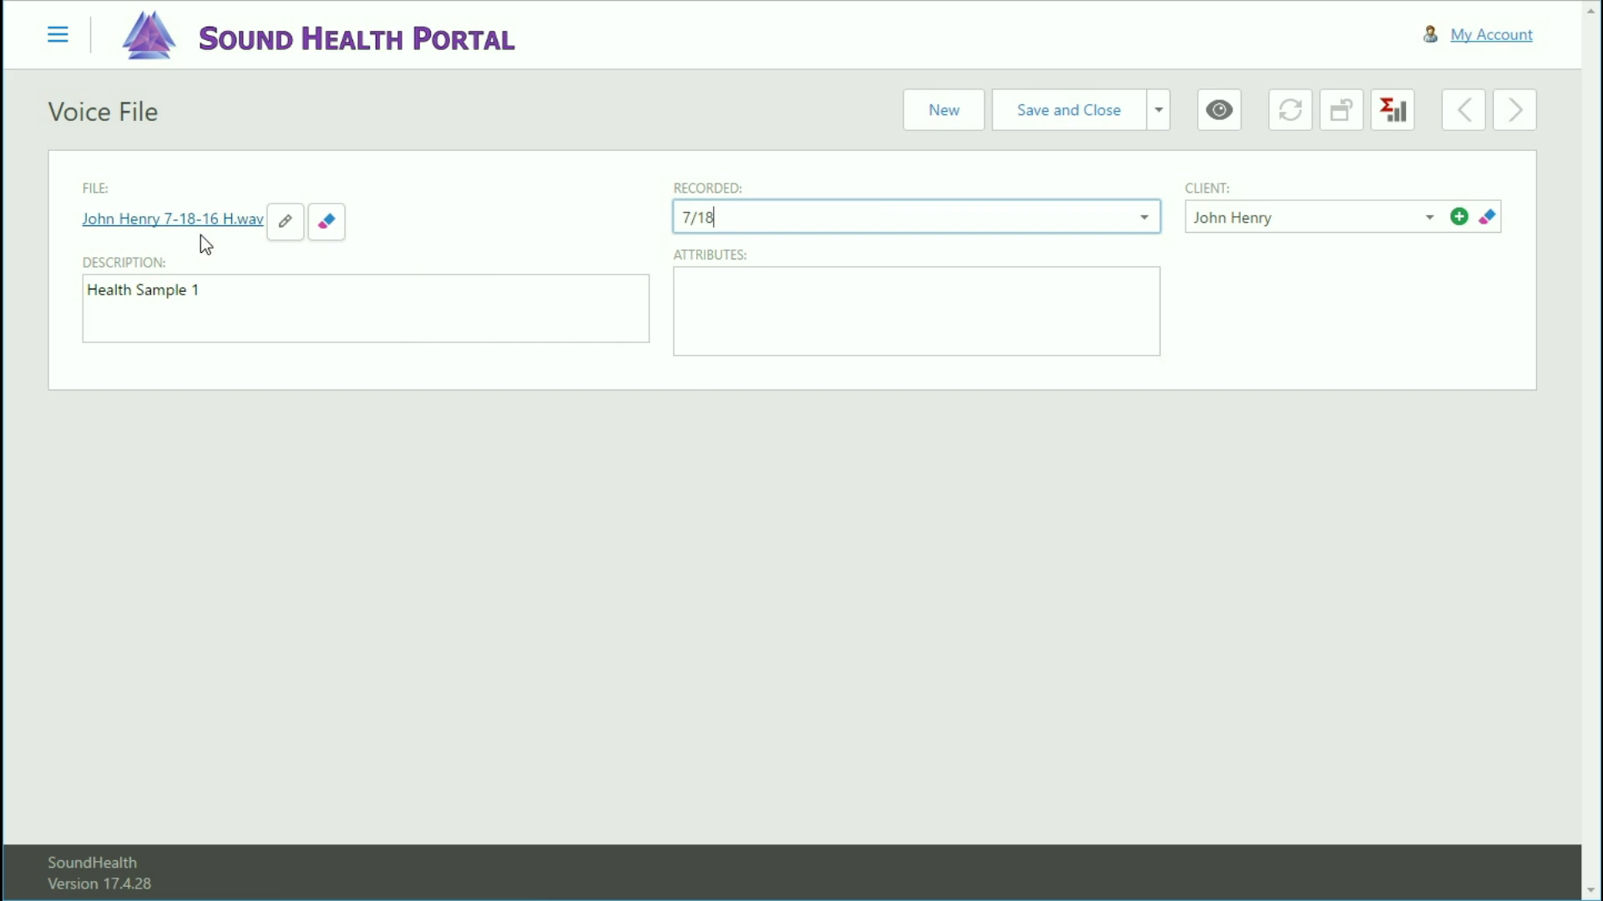
{"action": "type", "text": "/16"}
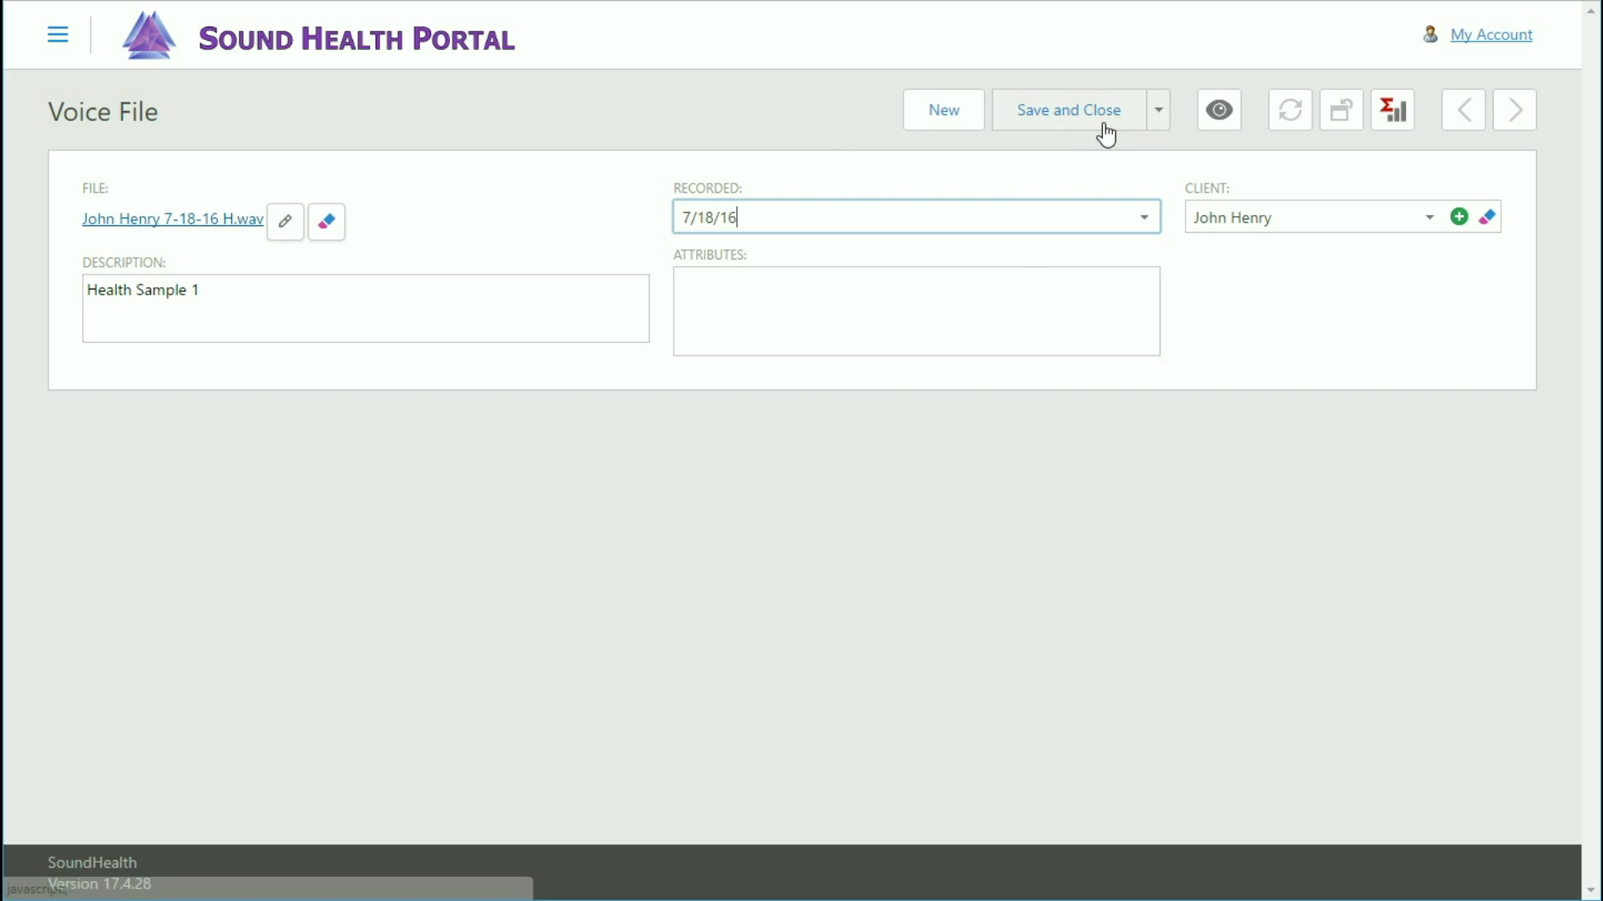
{"action": "left_click", "coordinate": [1156, 112]}
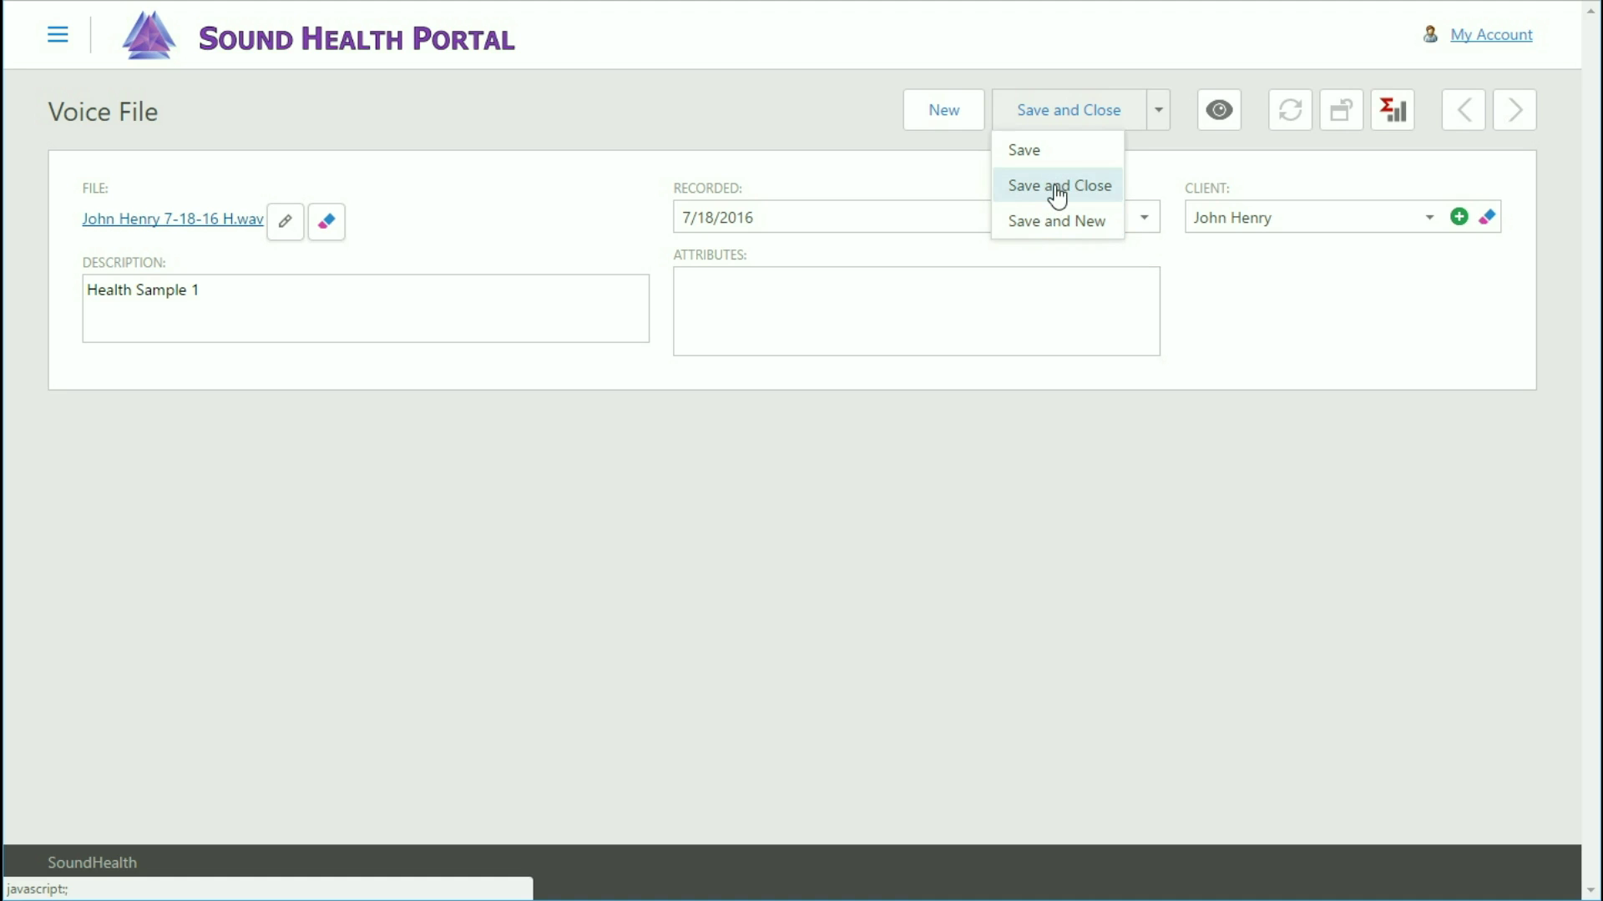
{"action": "left_click", "coordinate": [1056, 187]}
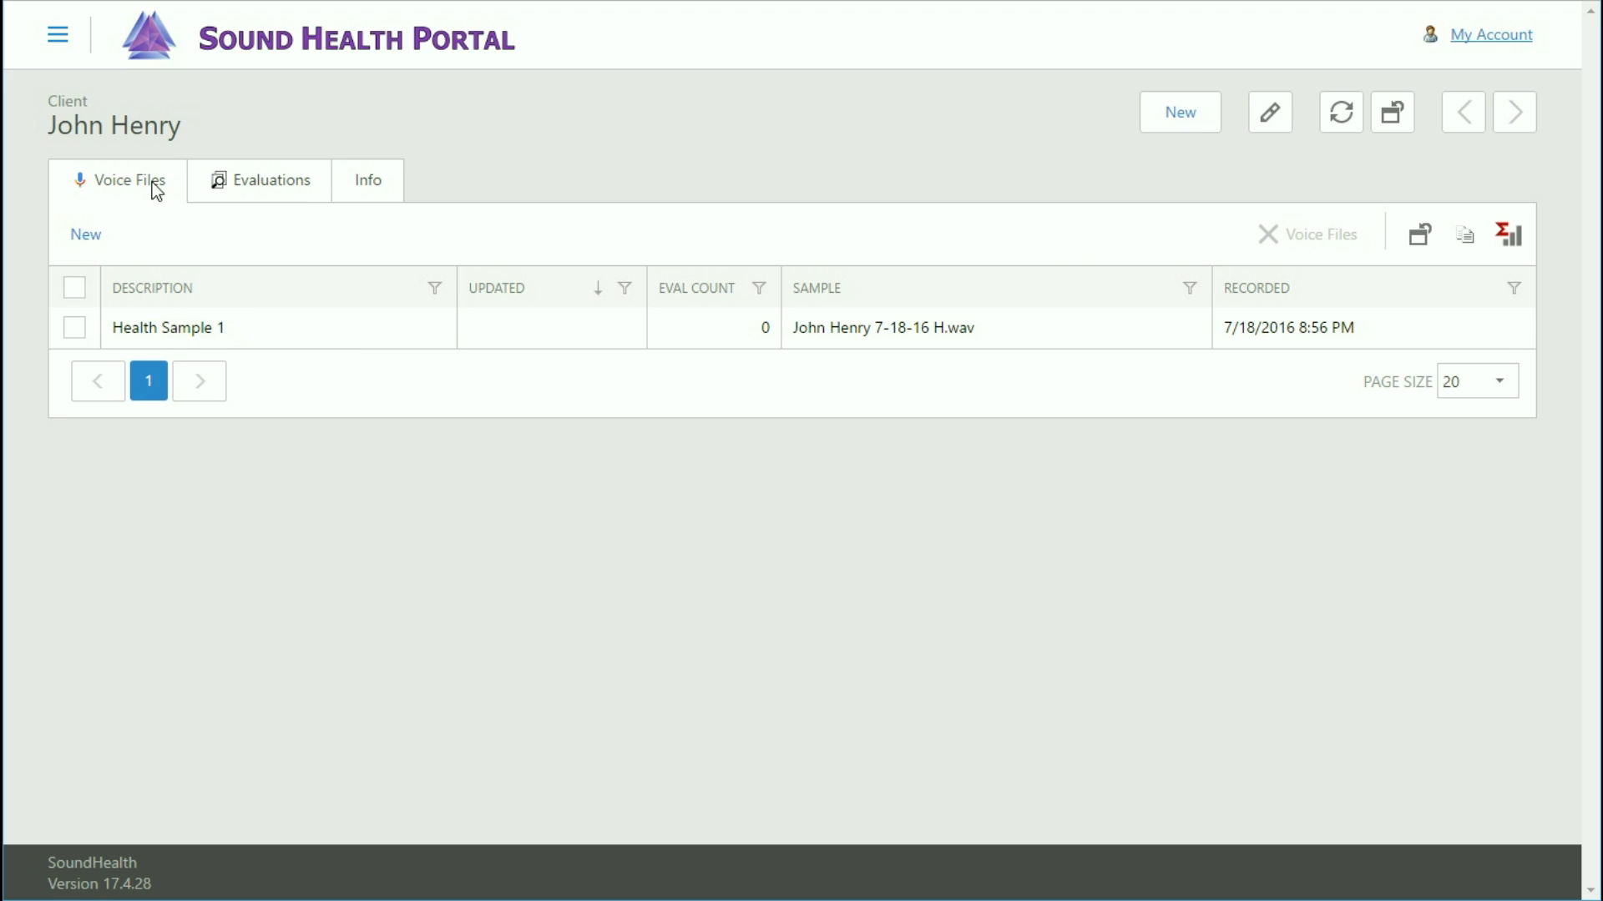
{"action": "left_click", "coordinate": [86, 237]}
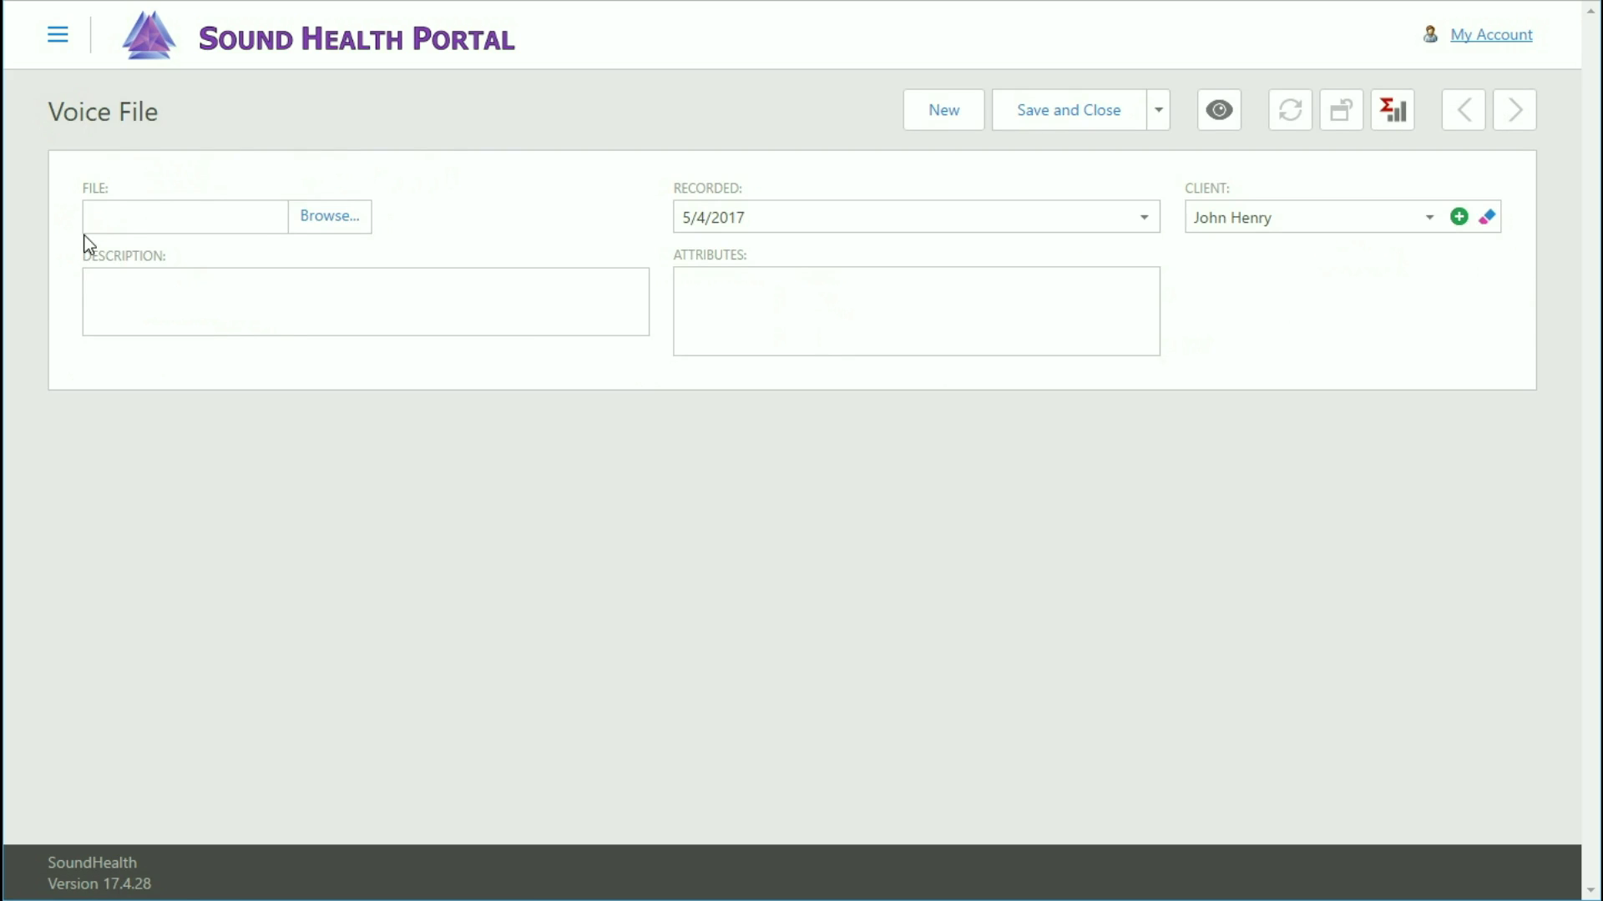
Upload the '7-18-16 M' recording as 'Mundane Sample 1', recorded 7/18/16, using Save and New.
{"action": "left_click", "coordinate": [326, 227]}
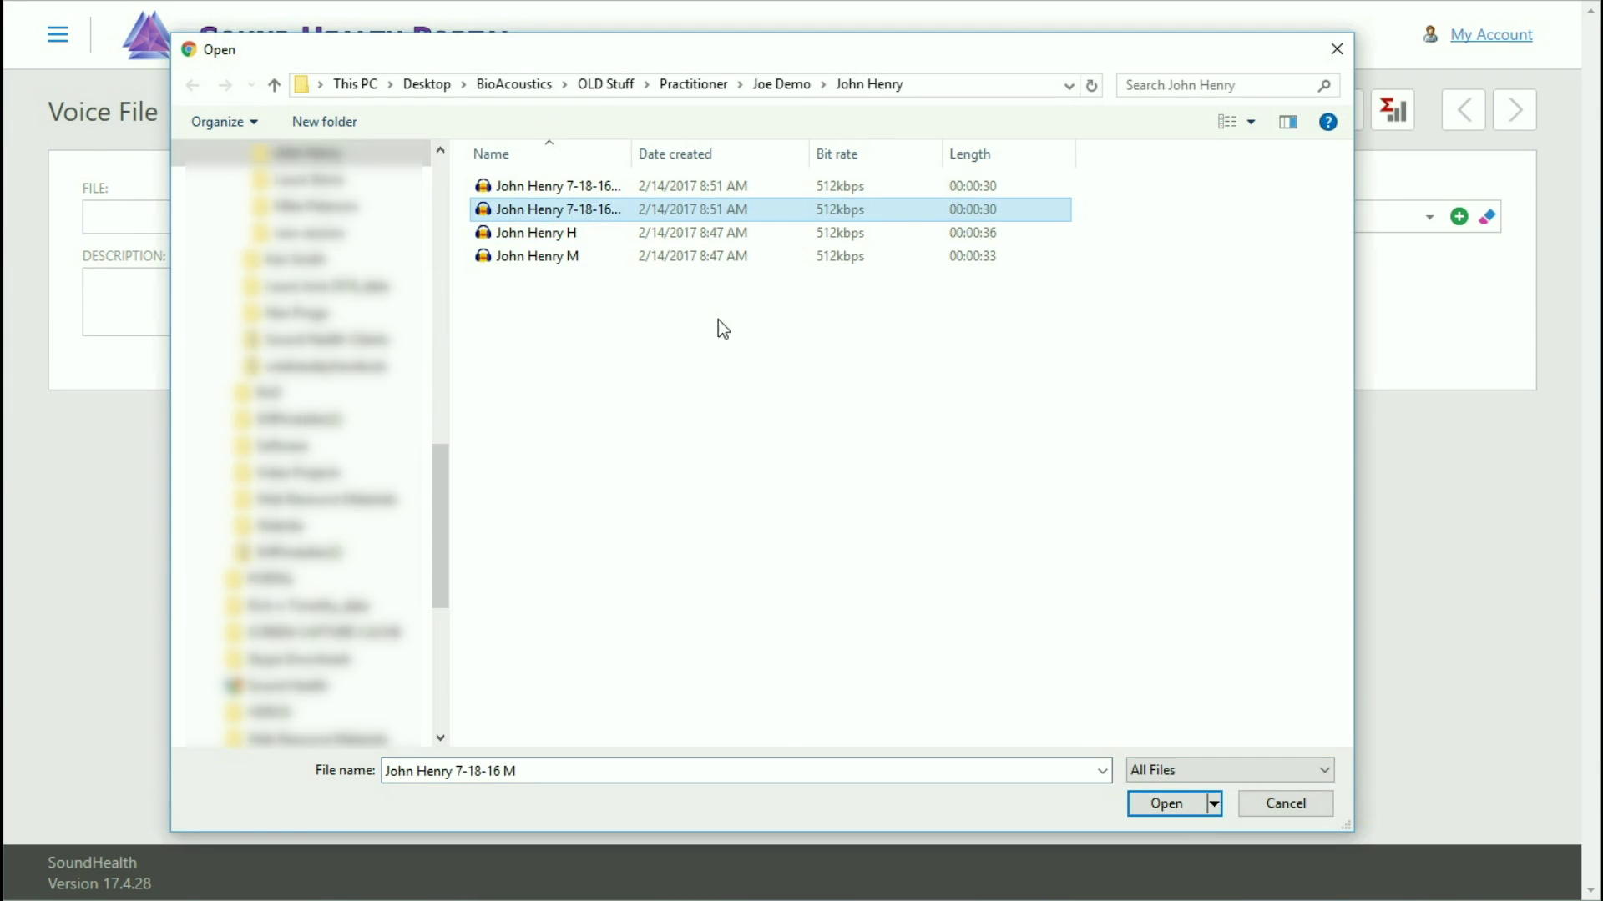
{"action": "left_click", "coordinate": [1166, 803]}
{"action": "left_click", "coordinate": [264, 367]}
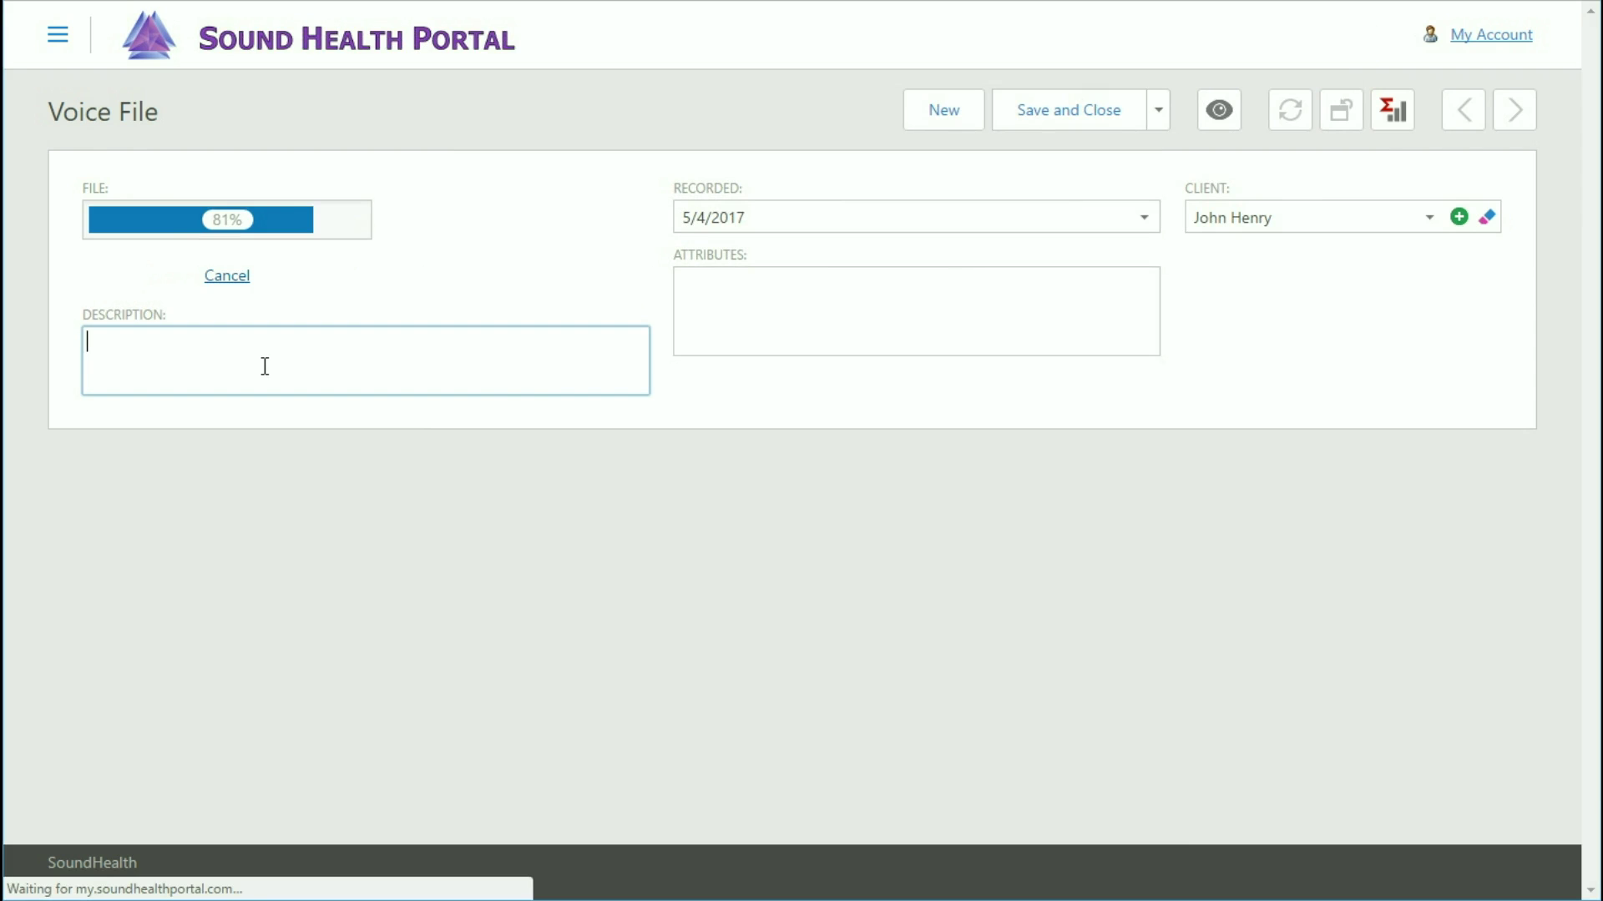
{"action": "type", "text": "Mund"}
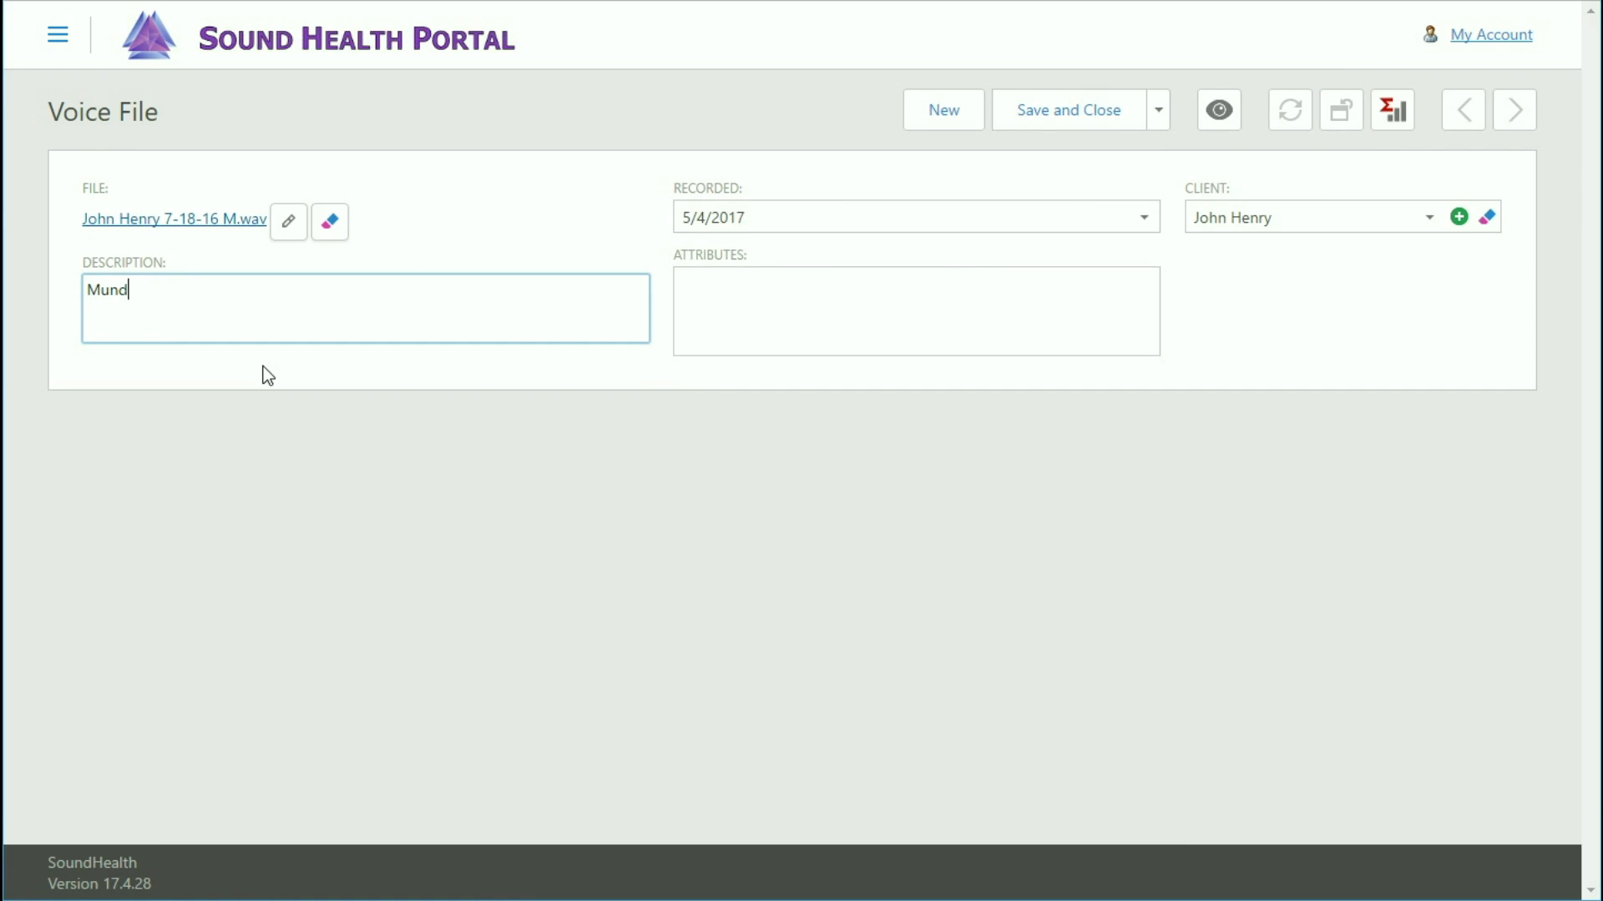
{"action": "type", "text": "ane Sample 1"}
{"action": "left_click", "coordinate": [766, 220]}
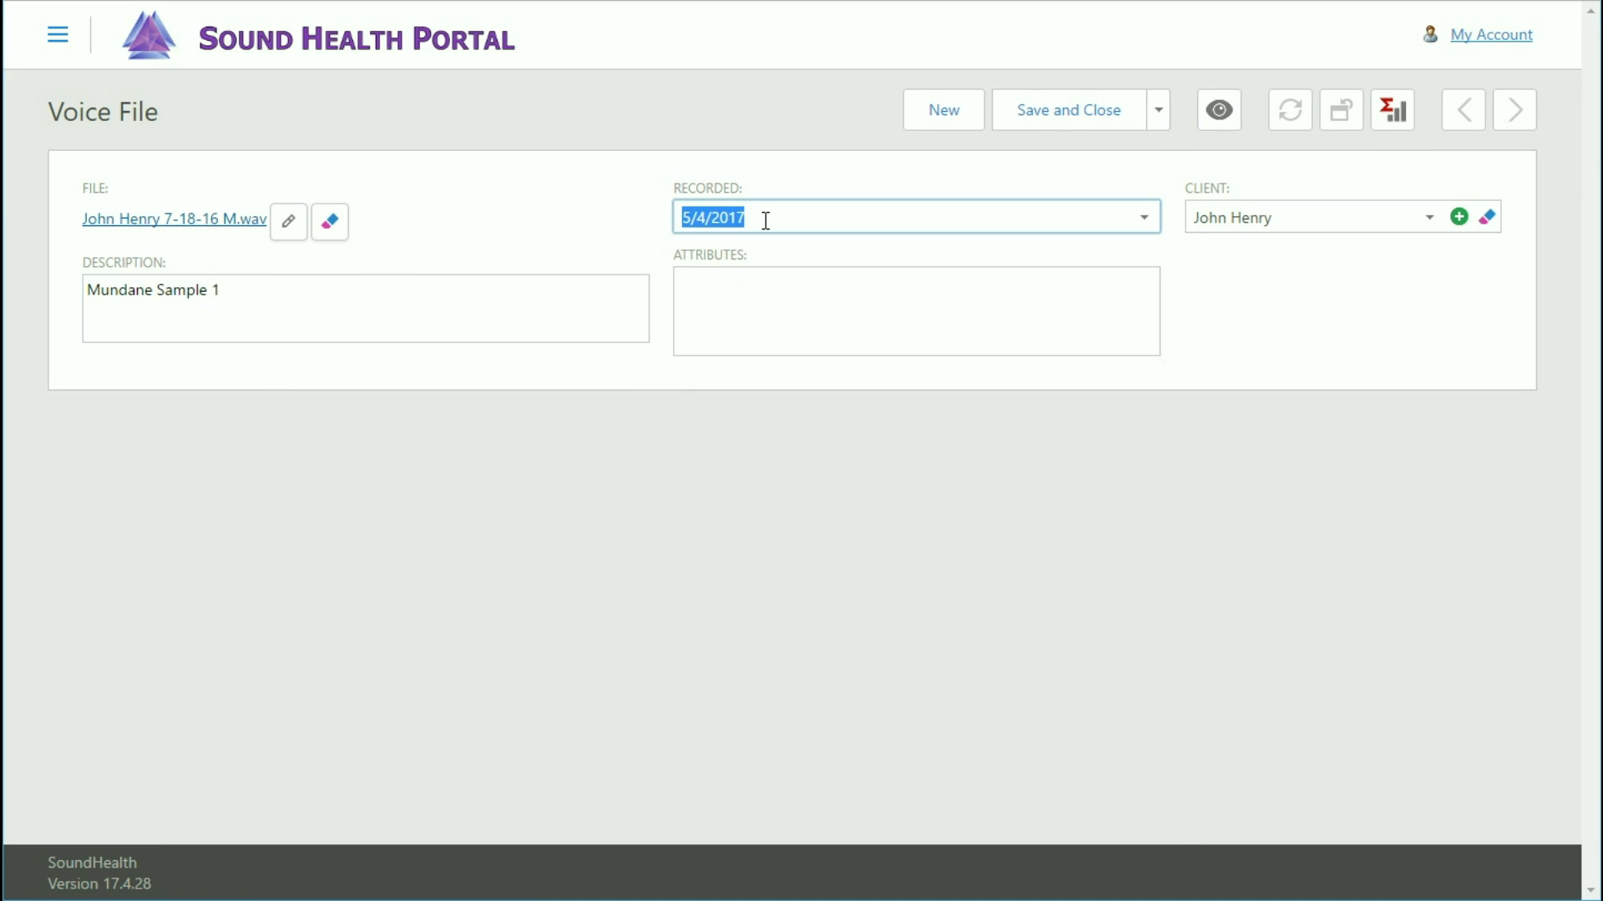
{"action": "type", "text": "7/18/16"}
{"action": "left_click", "coordinate": [1159, 118]}
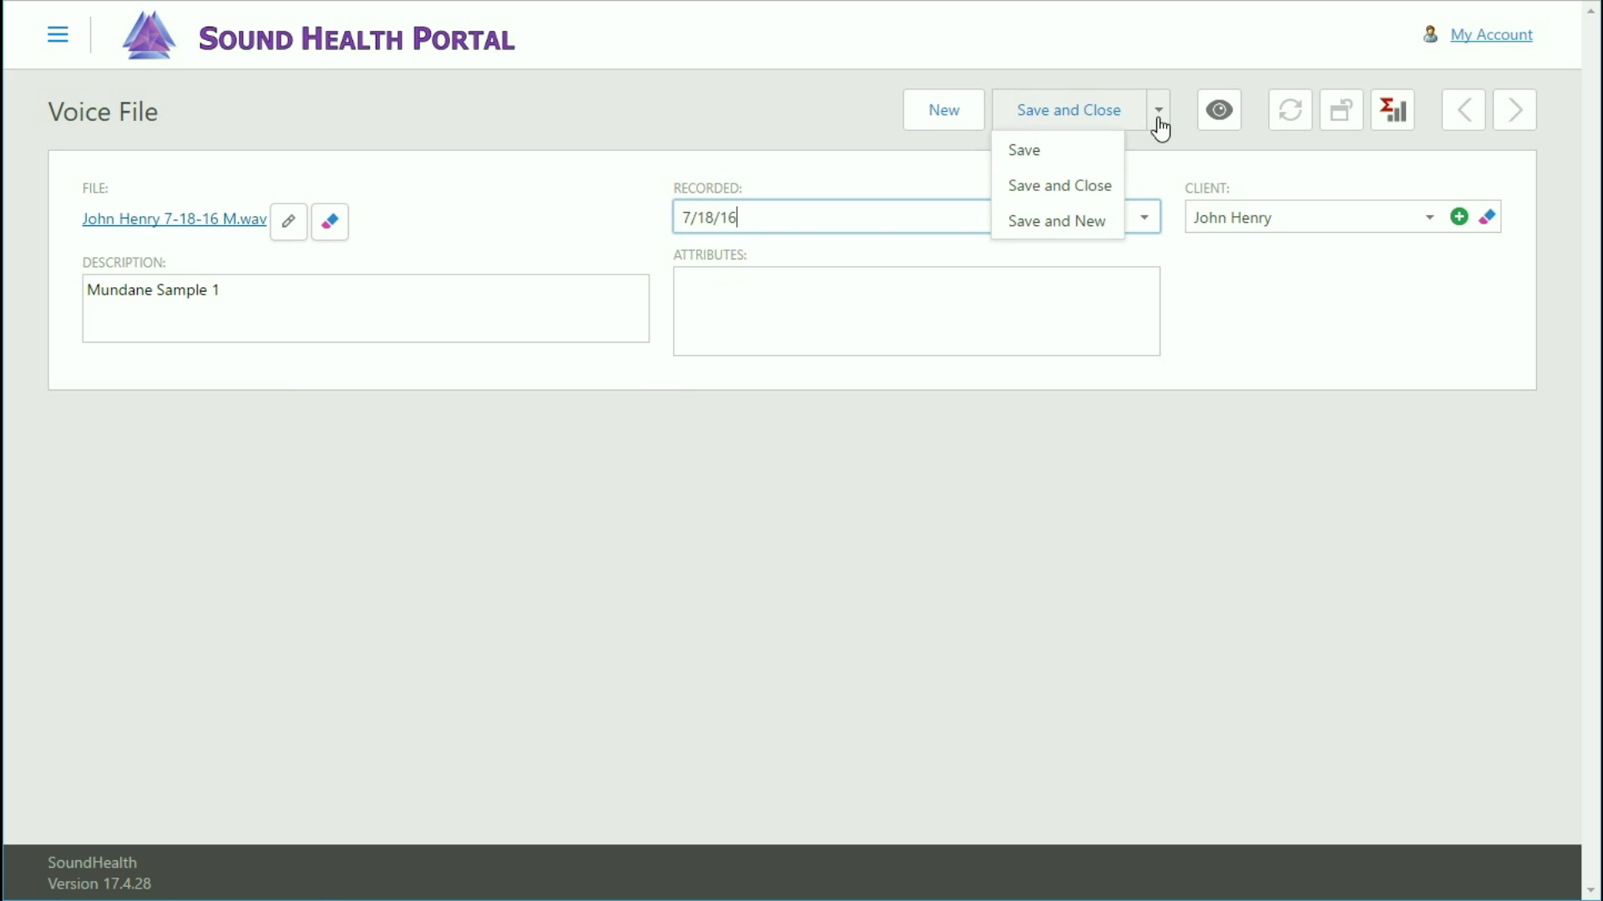
{"action": "left_click", "coordinate": [1056, 221]}
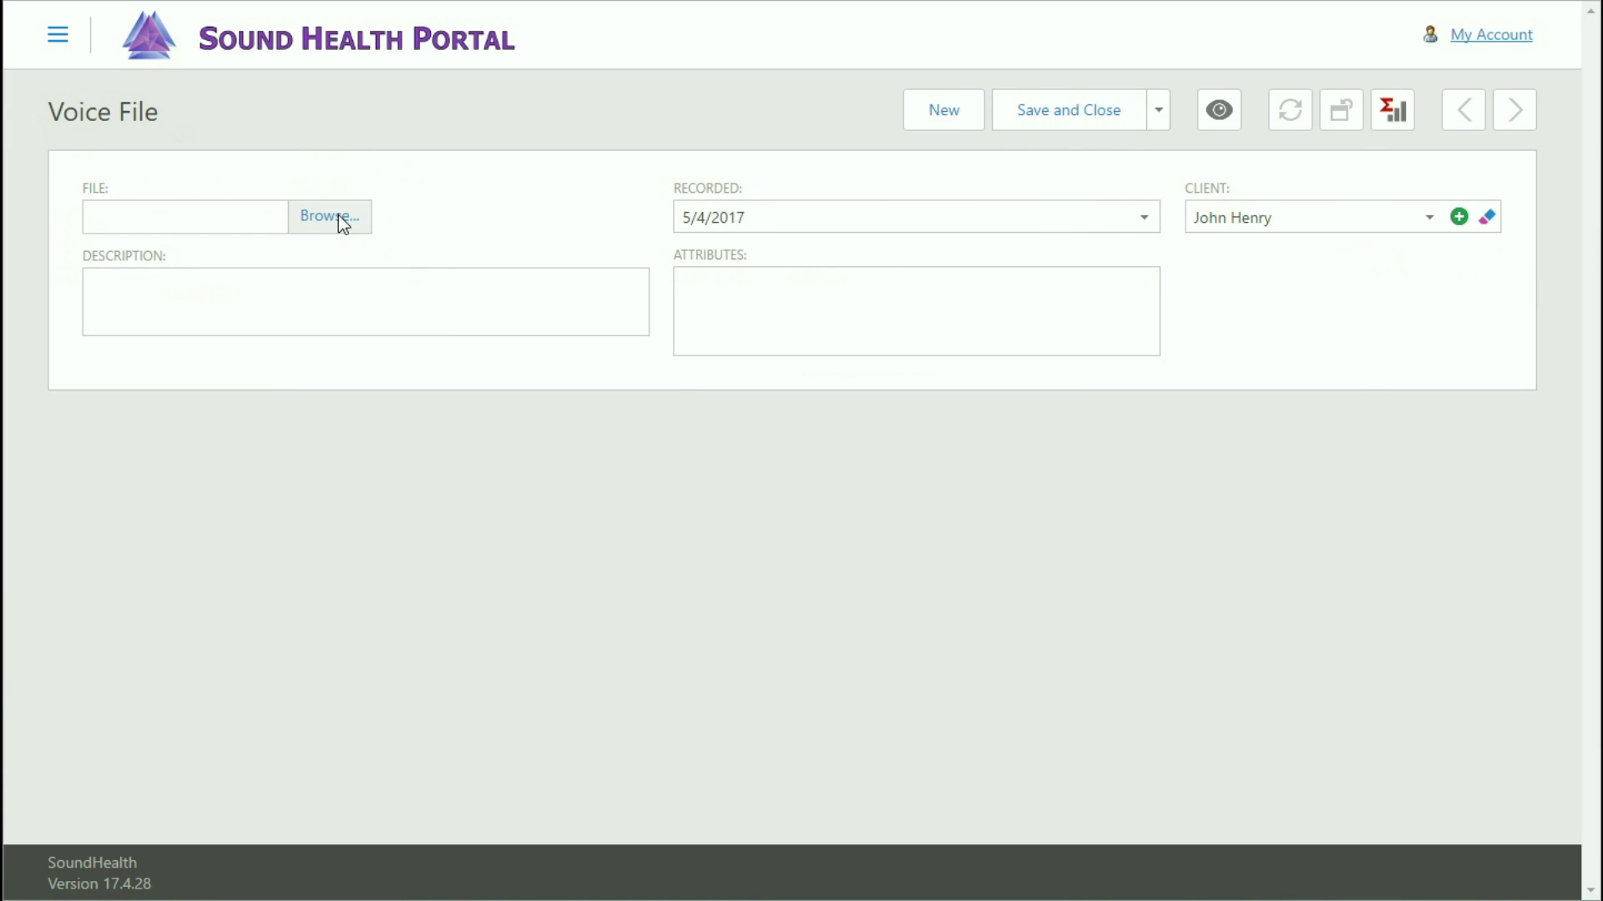
Upload the client's 'H' recording as 'Health Sample 2', recorded 2/14/17, using Save and New.
{"action": "left_click", "coordinate": [338, 216]}
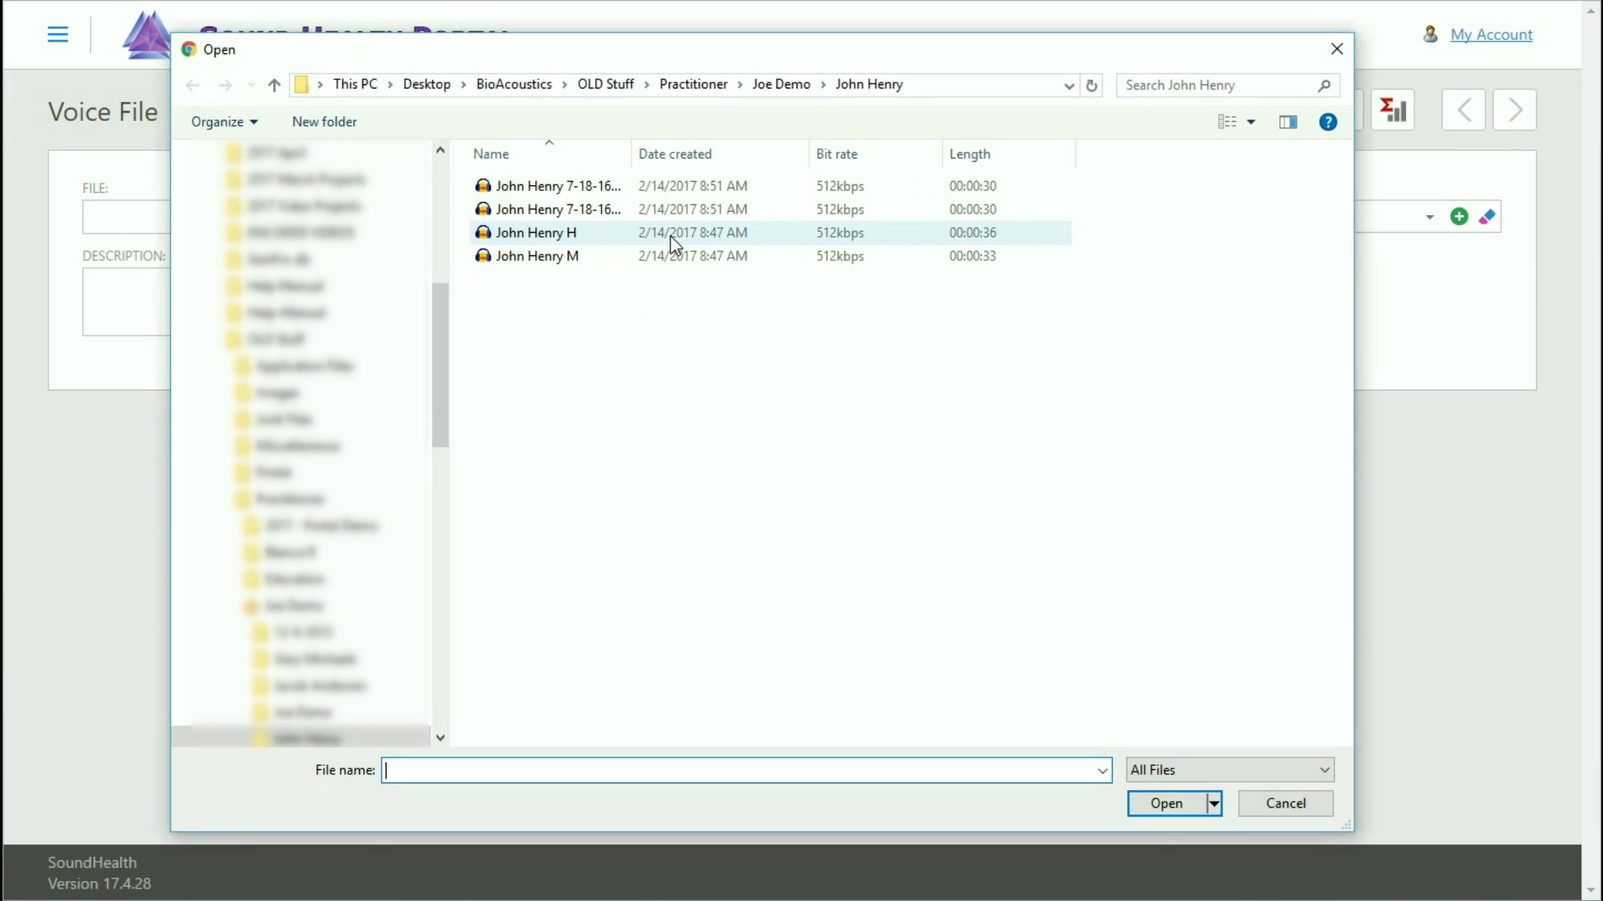
{"action": "left_click", "coordinate": [576, 239]}
{"action": "left_click", "coordinate": [1154, 801]}
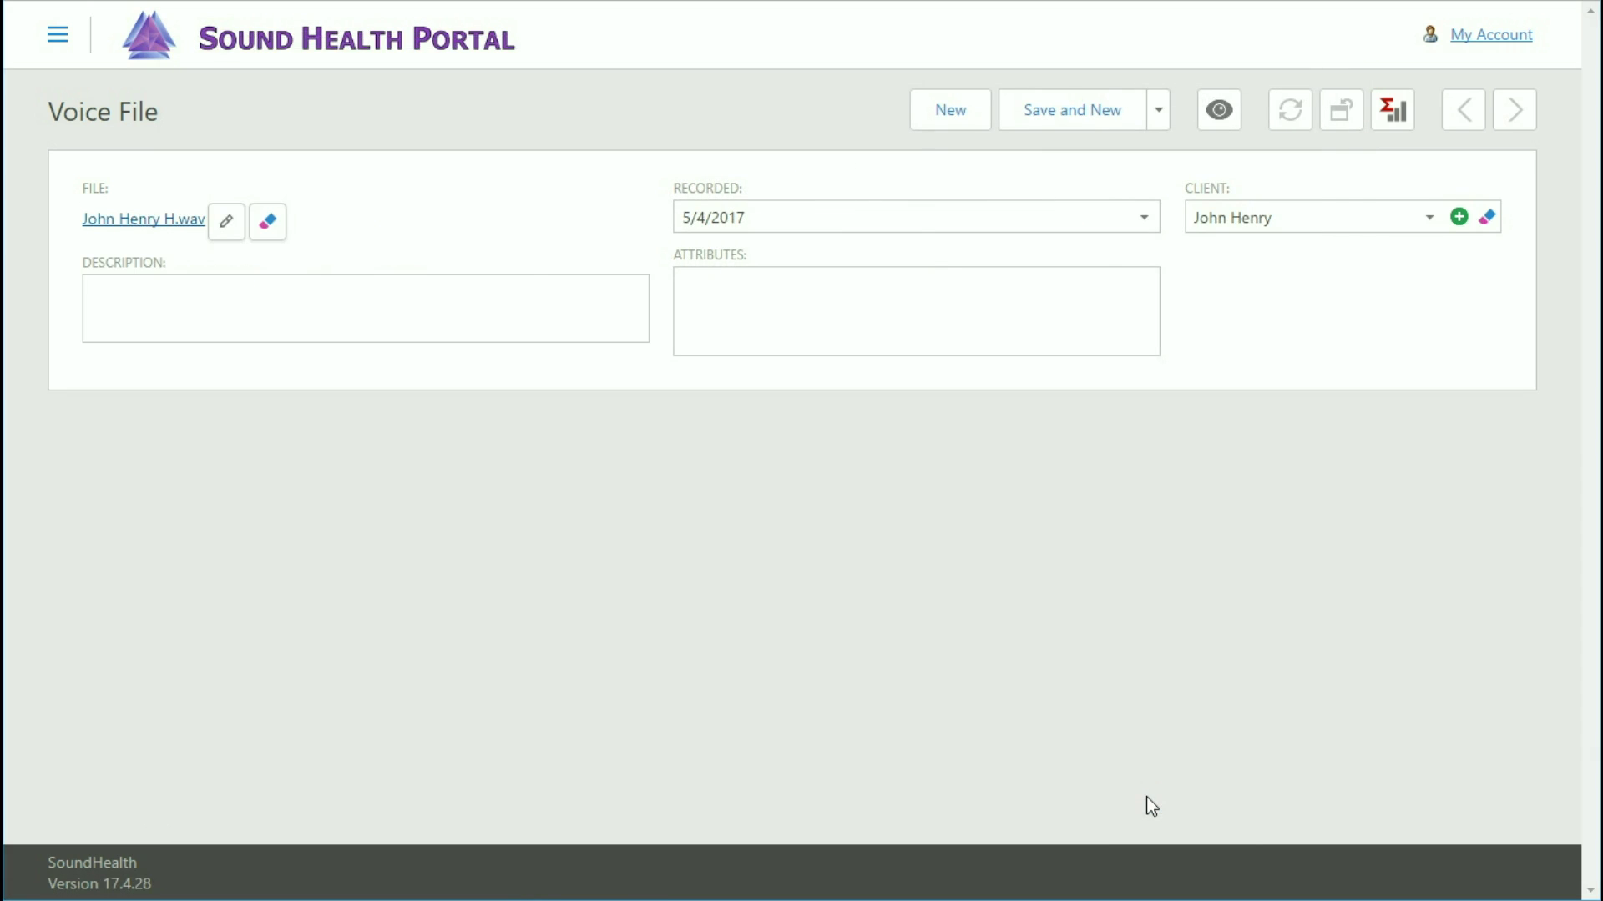
{"action": "type", "text": "He"}
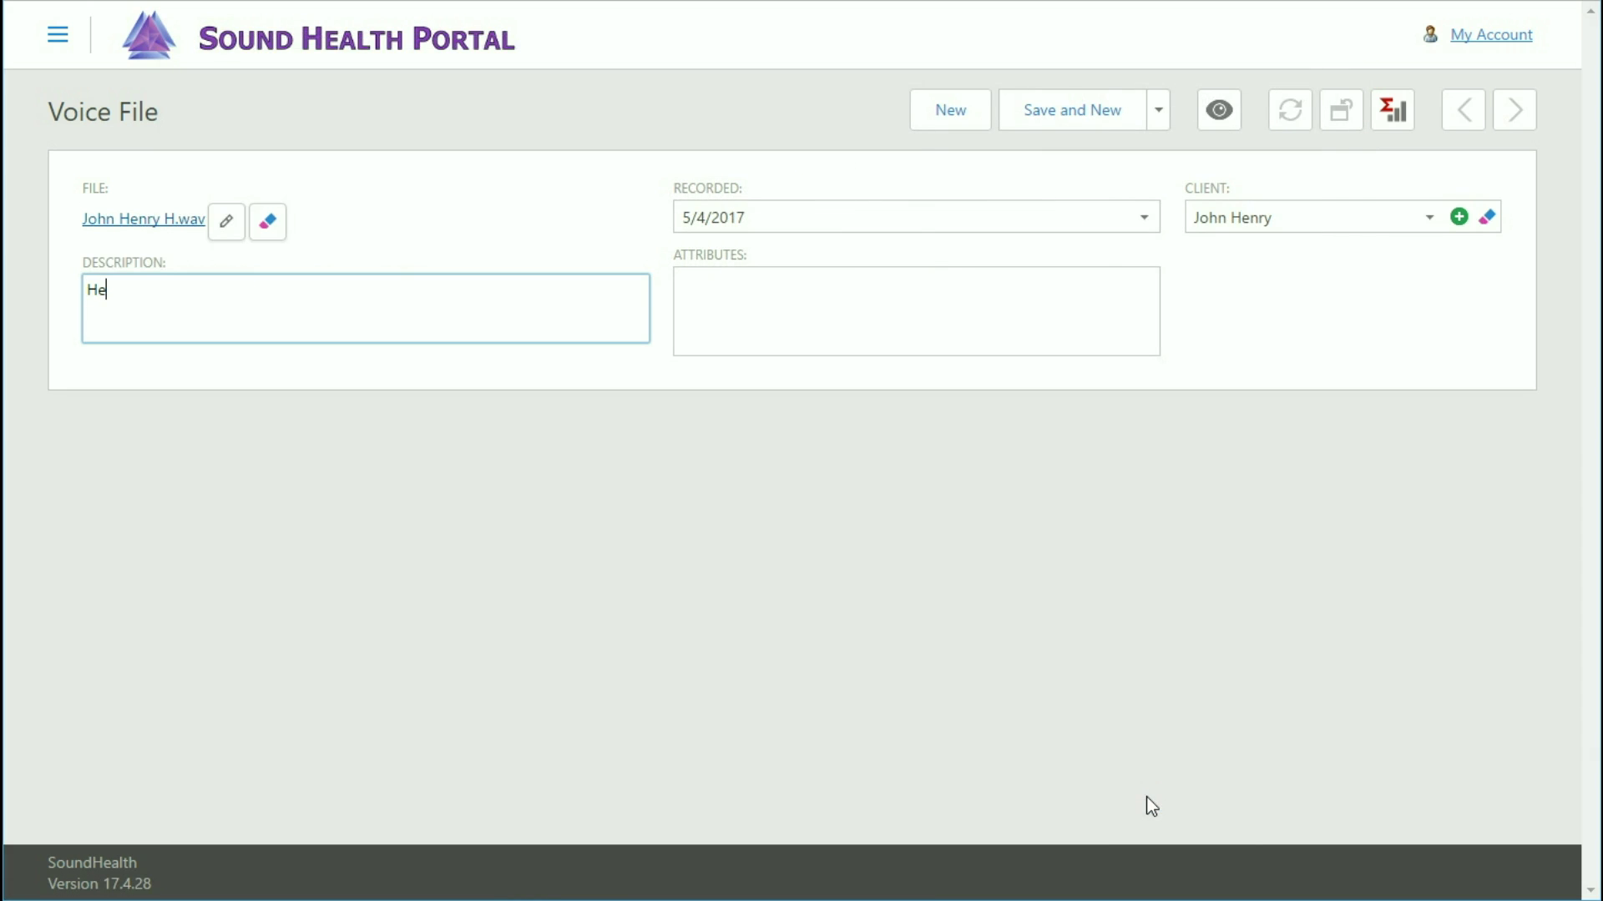
{"action": "type", "text": "alth Sample 2"}
{"action": "key", "text": "Tab"}
{"action": "type", "text": "2/14/17"}
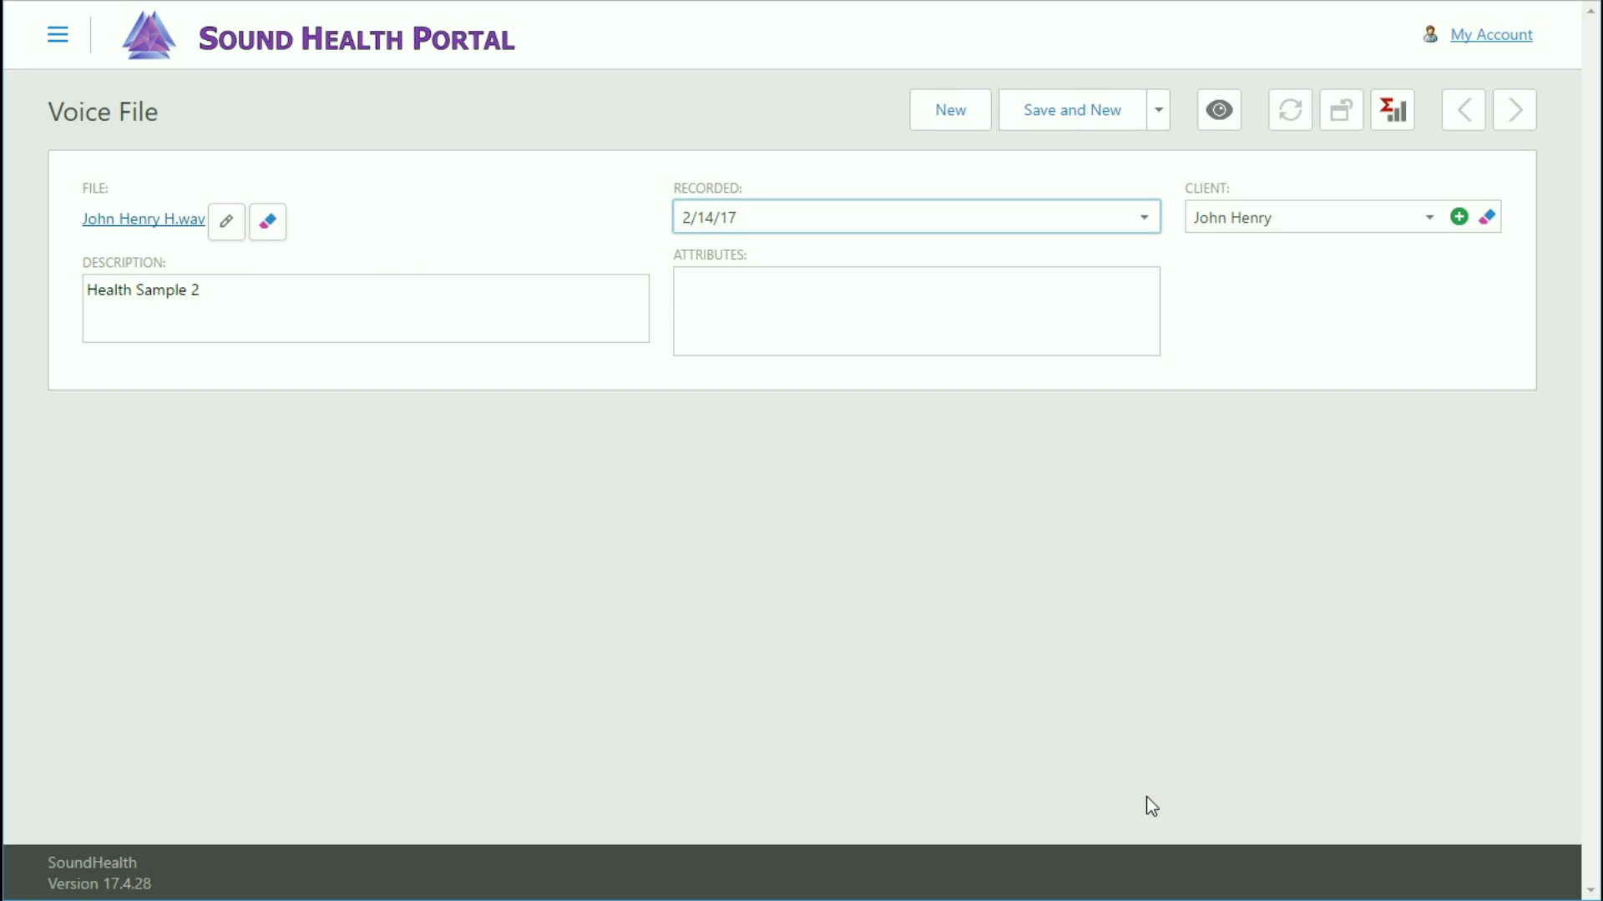
{"action": "left_click", "coordinate": [1061, 119]}
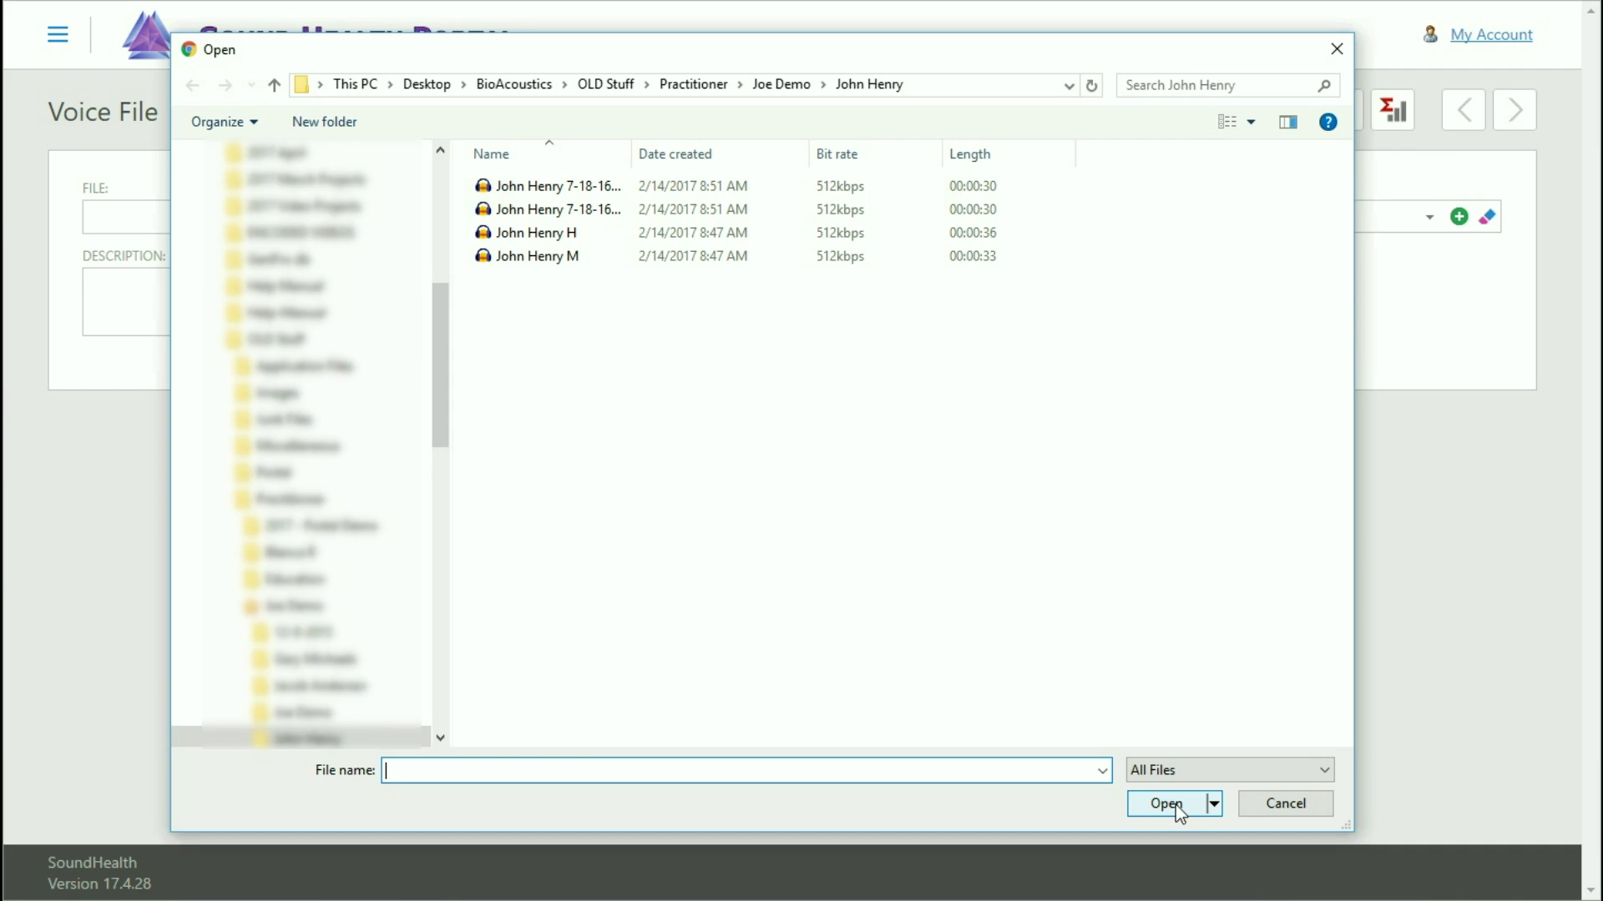
Upload the client's 'M' recording as 'Mundane Sample 2', recorded 2/14/17, then Save and Close.
{"action": "left_click", "coordinate": [559, 259]}
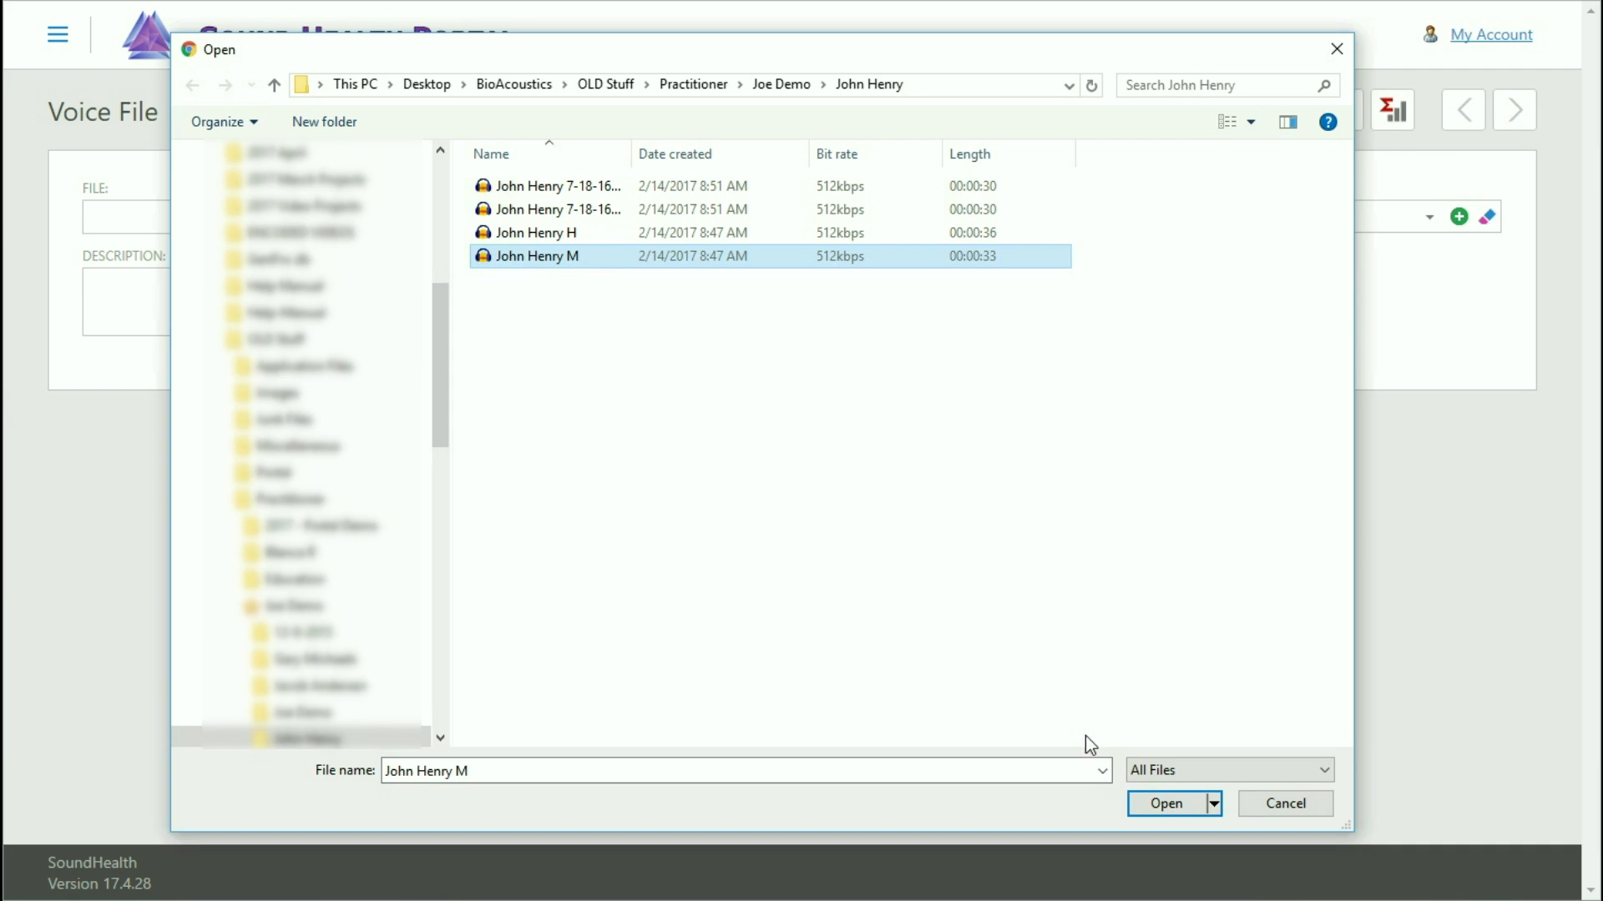
{"action": "left_click", "coordinate": [1166, 803]}
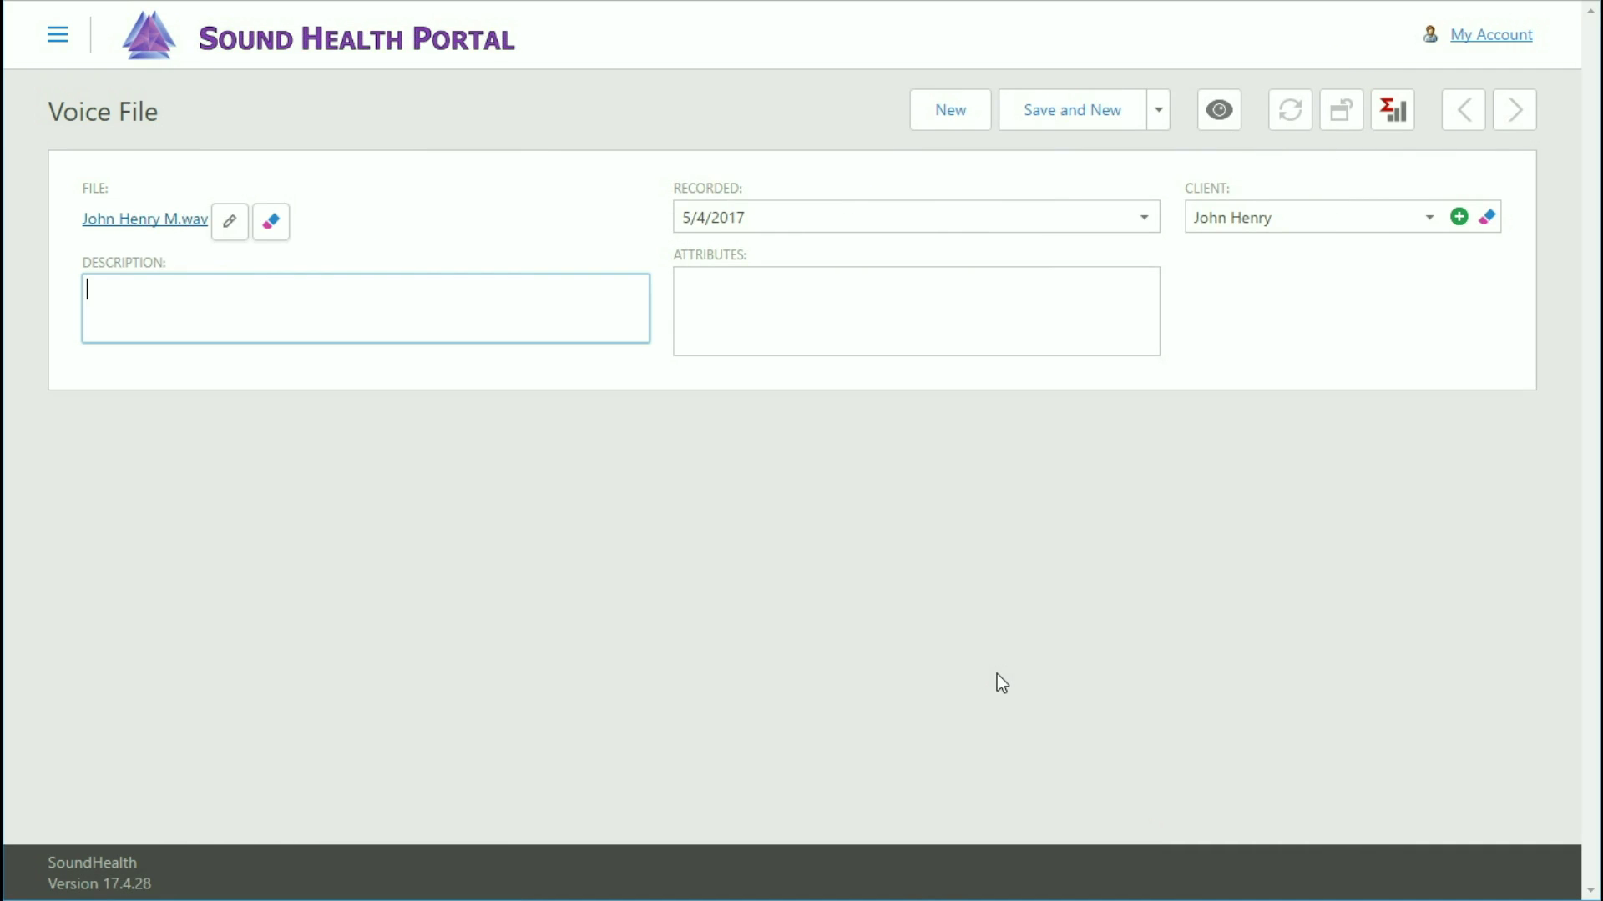
{"action": "type", "text": "Mundane Sample 2"}
{"action": "key", "text": "Tab"}
{"action": "type", "text": "2/"}
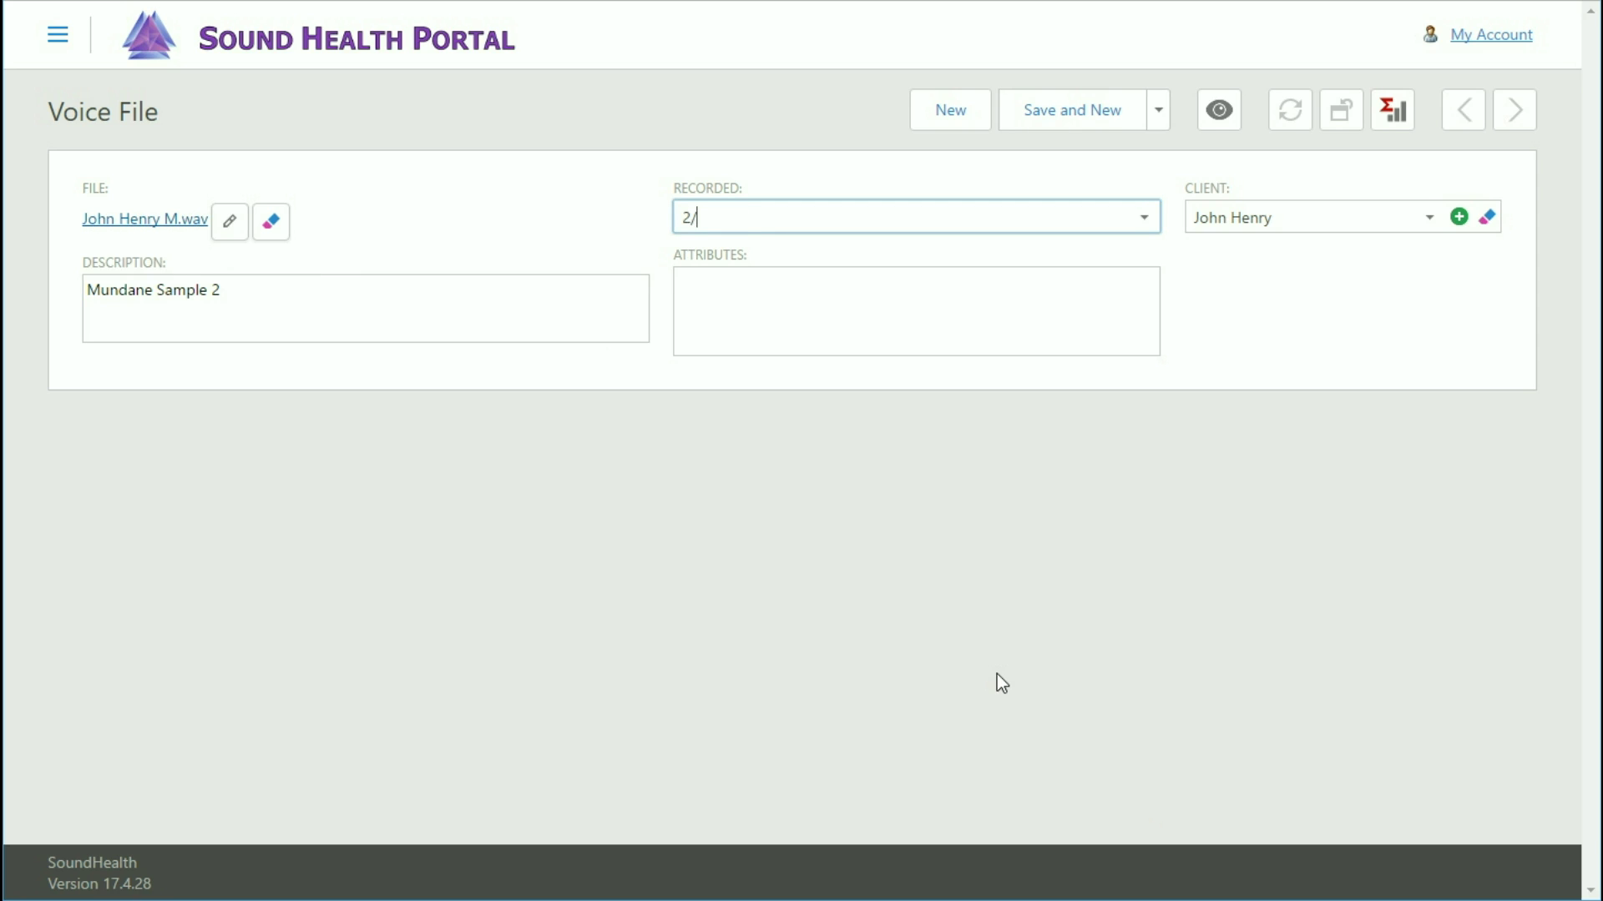
{"action": "type", "text": "14/17"}
{"action": "left_click", "coordinate": [1160, 121]}
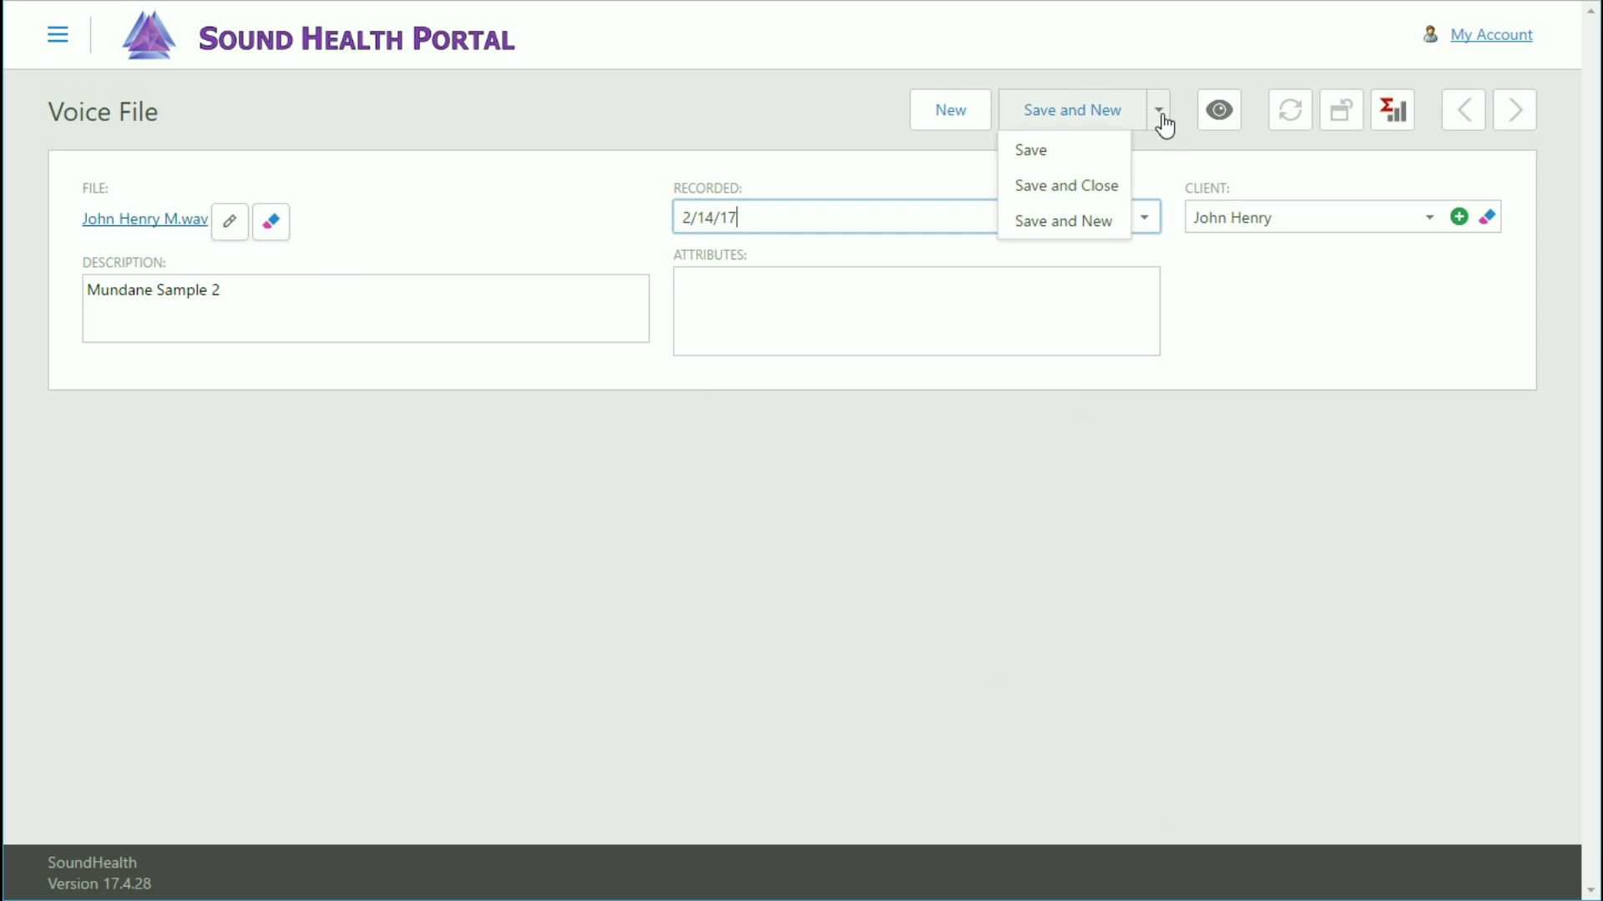
{"action": "left_click", "coordinate": [1093, 187]}
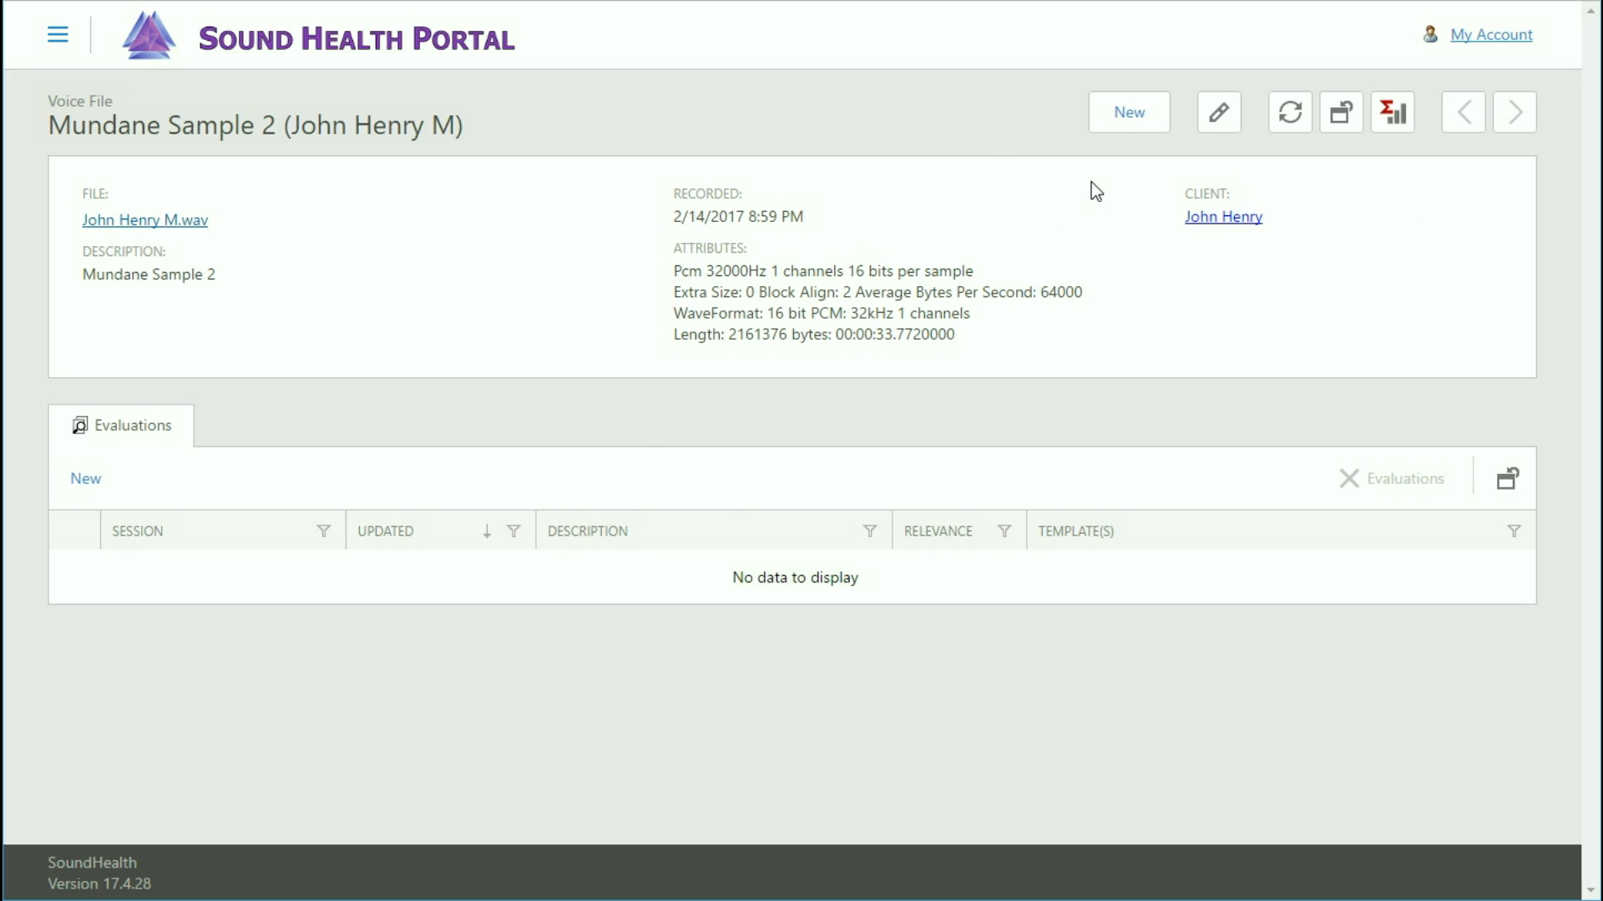
Go back to the client's record from the voice file's Client field to see all four voice files.
{"action": "mouse_move", "coordinate": [1030, 201]}
{"action": "left_click", "coordinate": [1224, 221]}
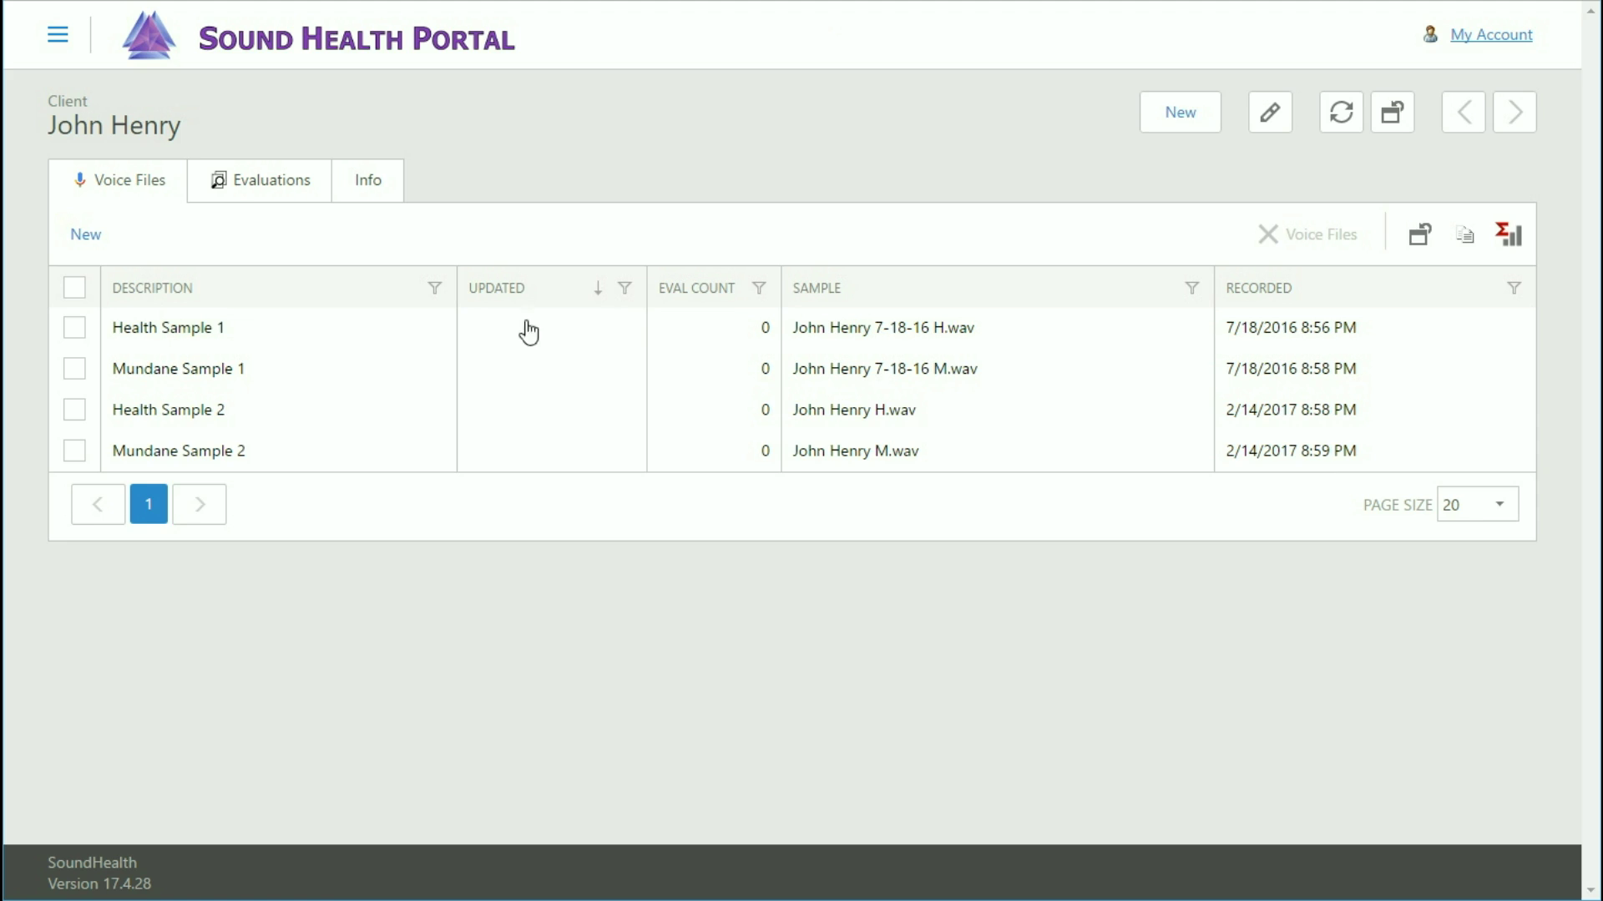
Open the Health Sample 1 voice file, recorded 7/18/2016.
{"action": "left_click", "coordinate": [194, 330]}
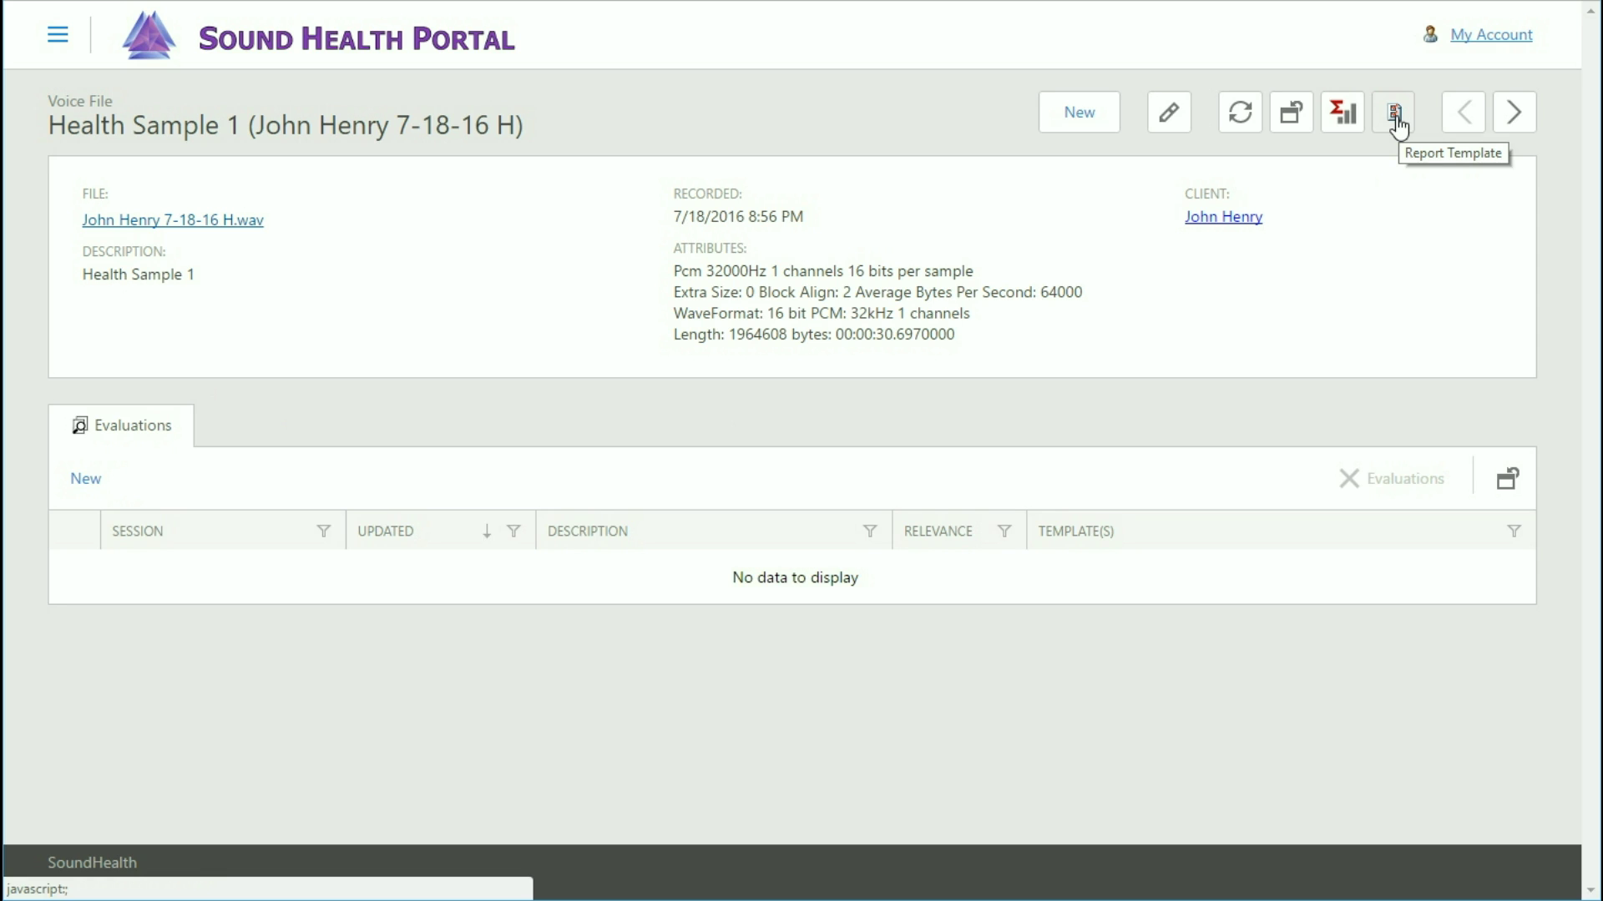
Choose the Nutrition Provider, Muscle Master and Thyroid Essentials report templates for Health Sample 1.
{"action": "left_click", "coordinate": [1394, 121]}
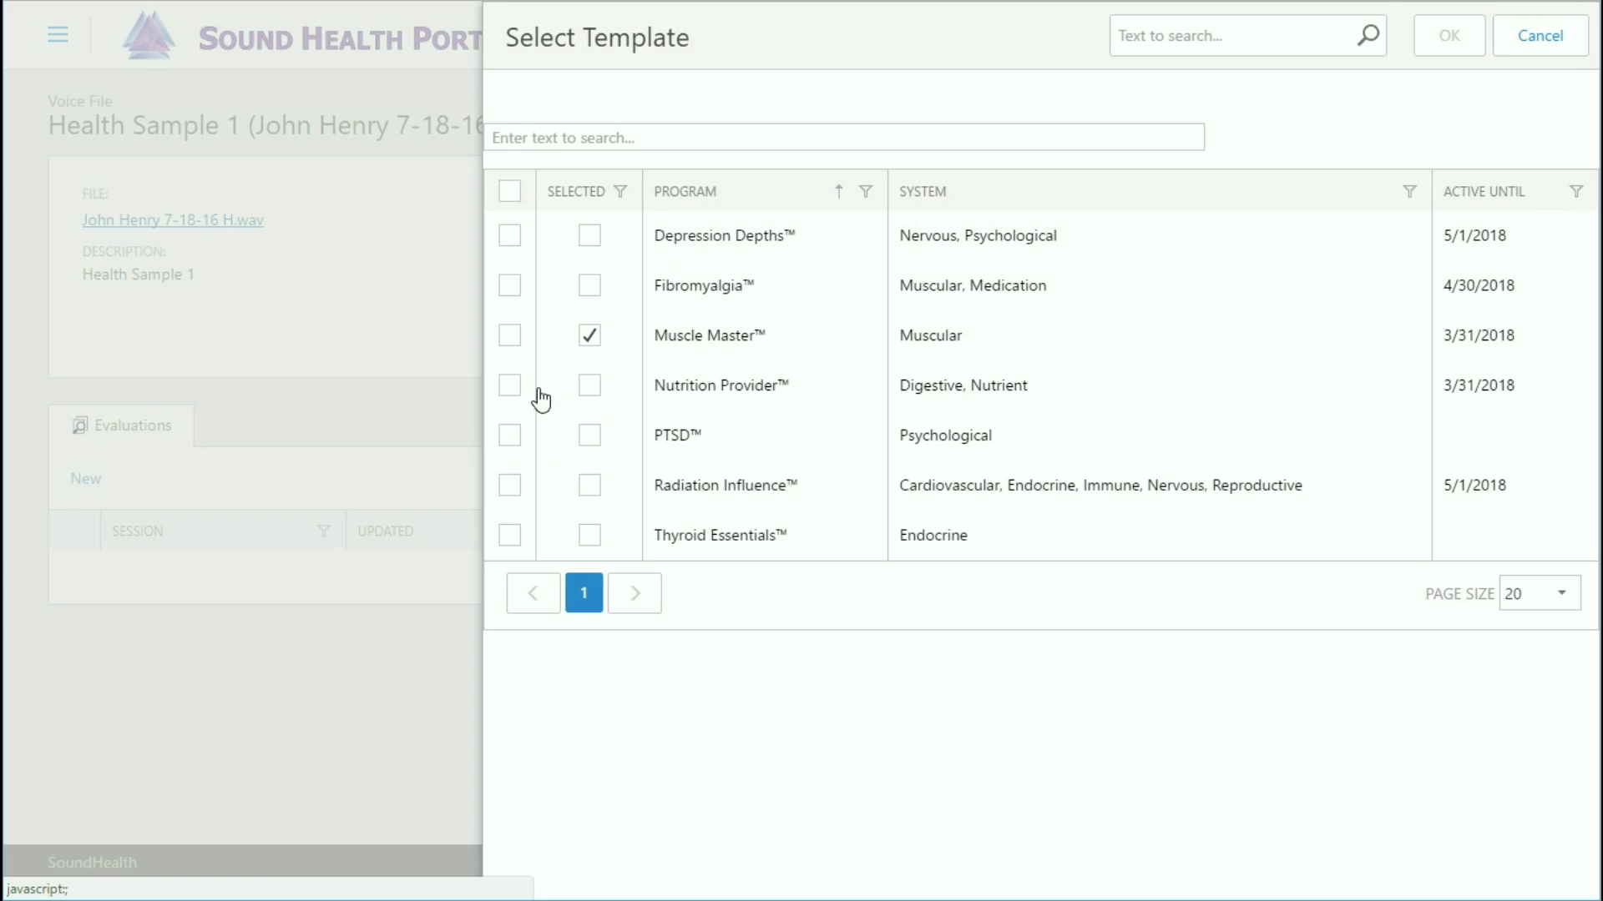
{"action": "left_click", "coordinate": [509, 385]}
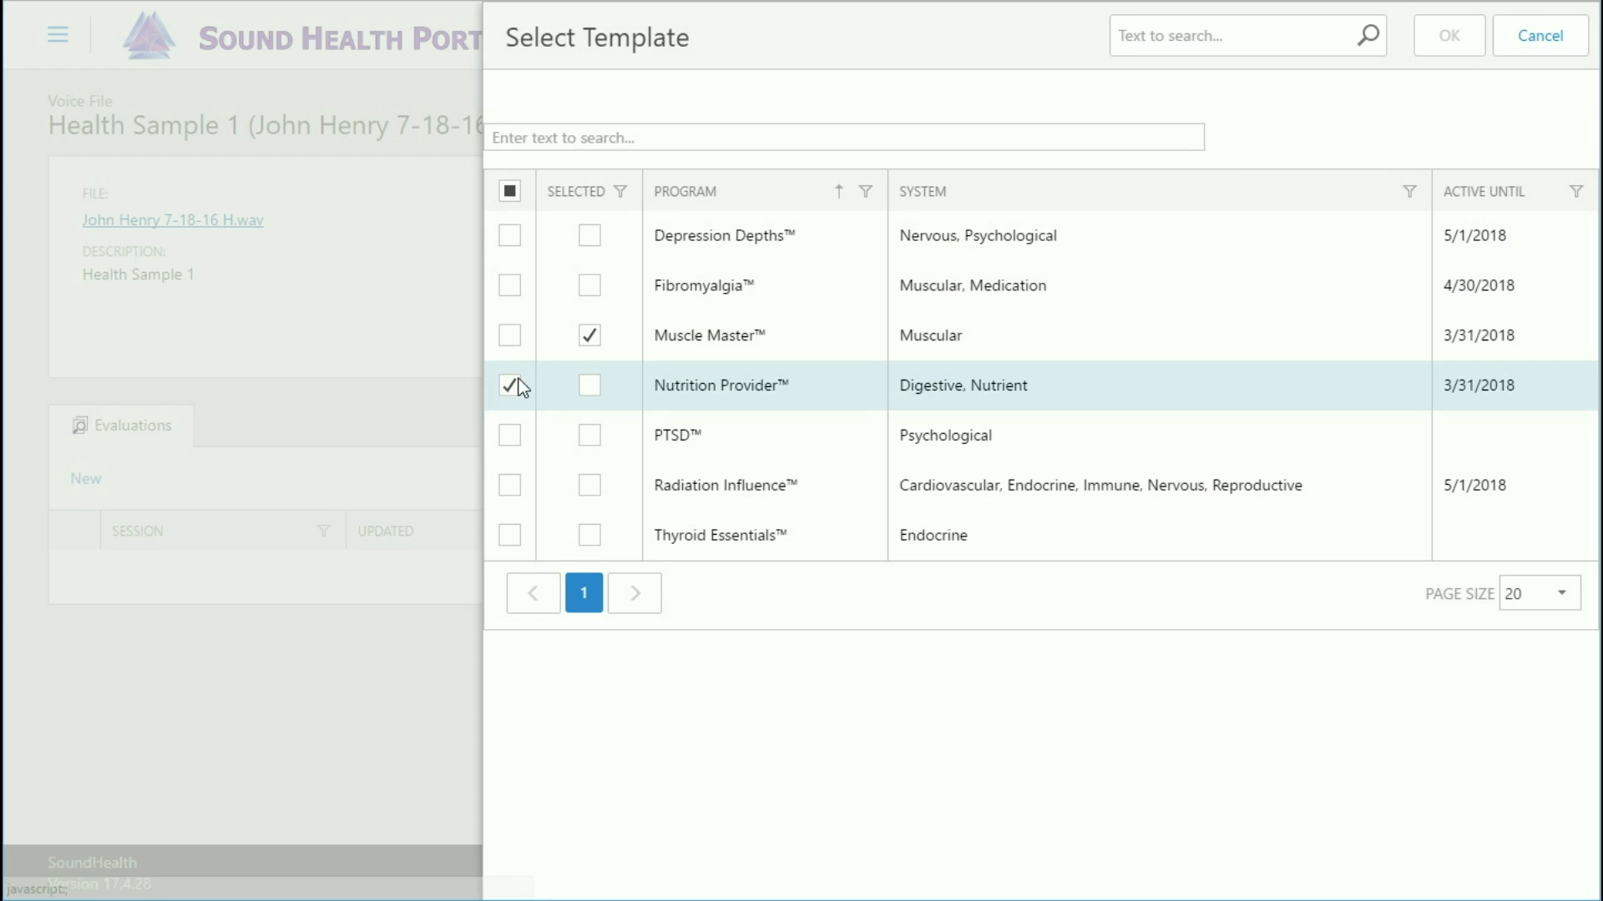
{"action": "left_click", "coordinate": [510, 337]}
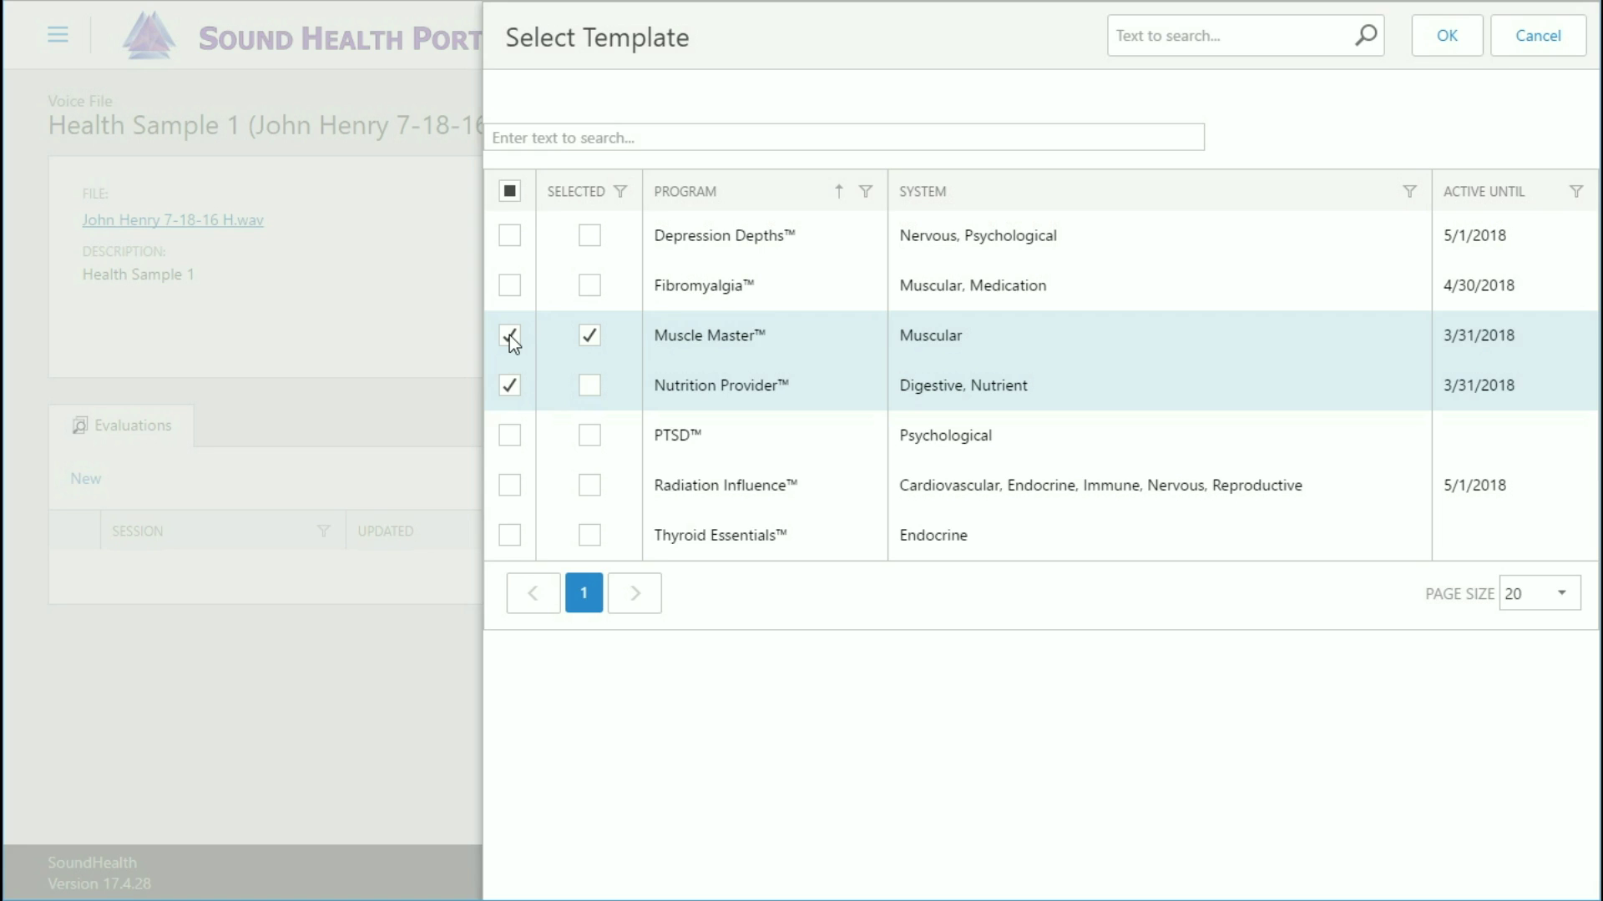
{"action": "left_click", "coordinate": [510, 538]}
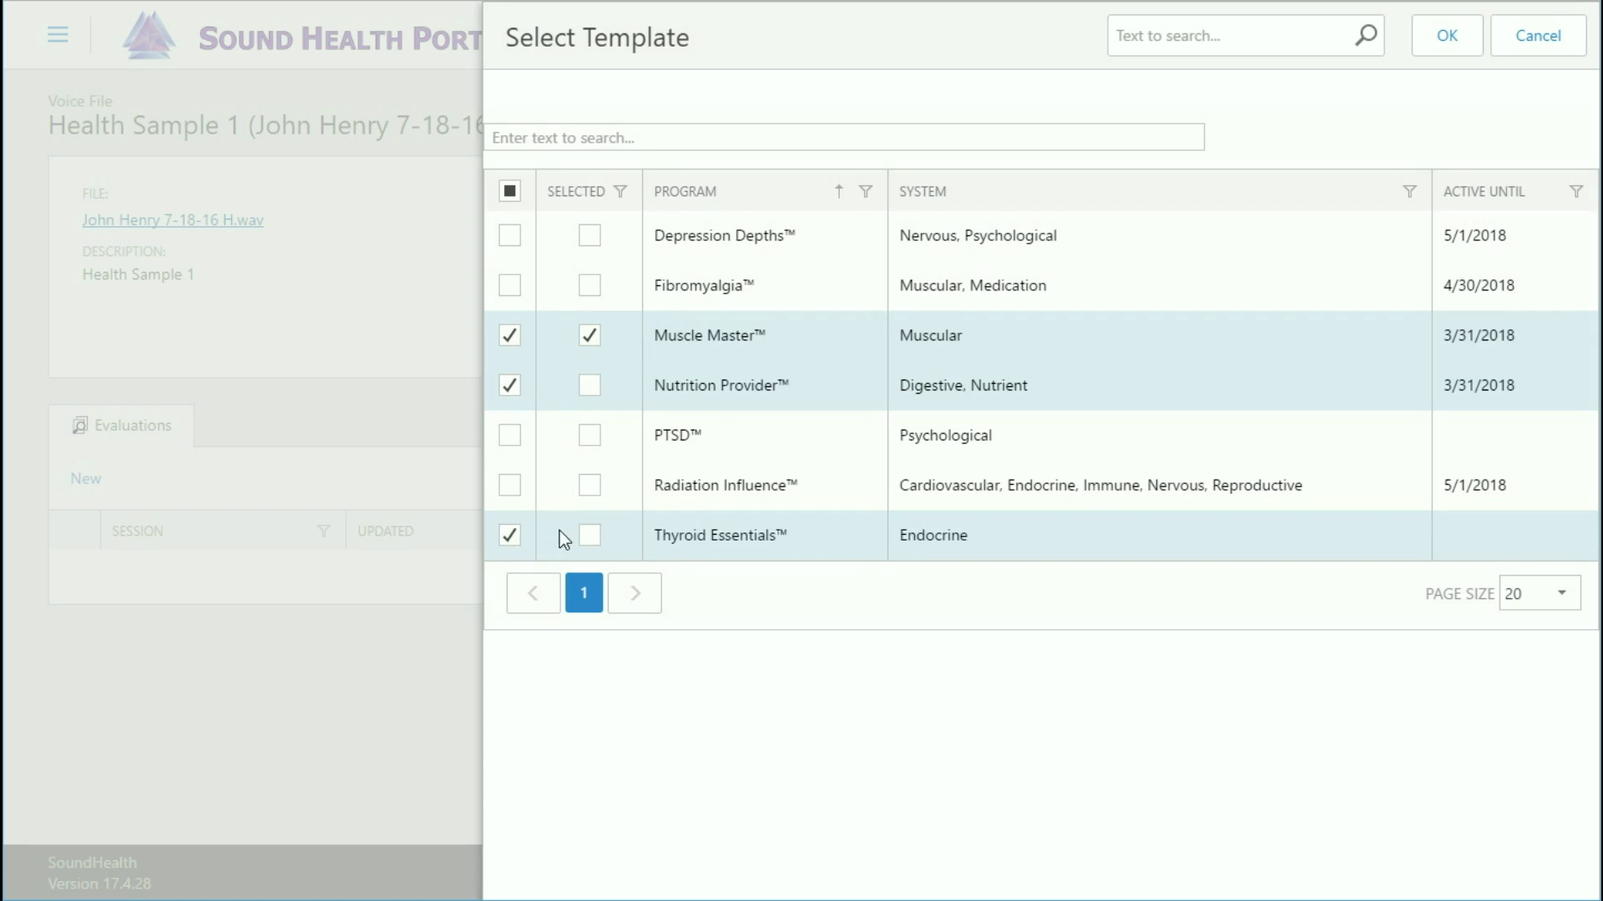
{"action": "left_click", "coordinate": [1449, 46]}
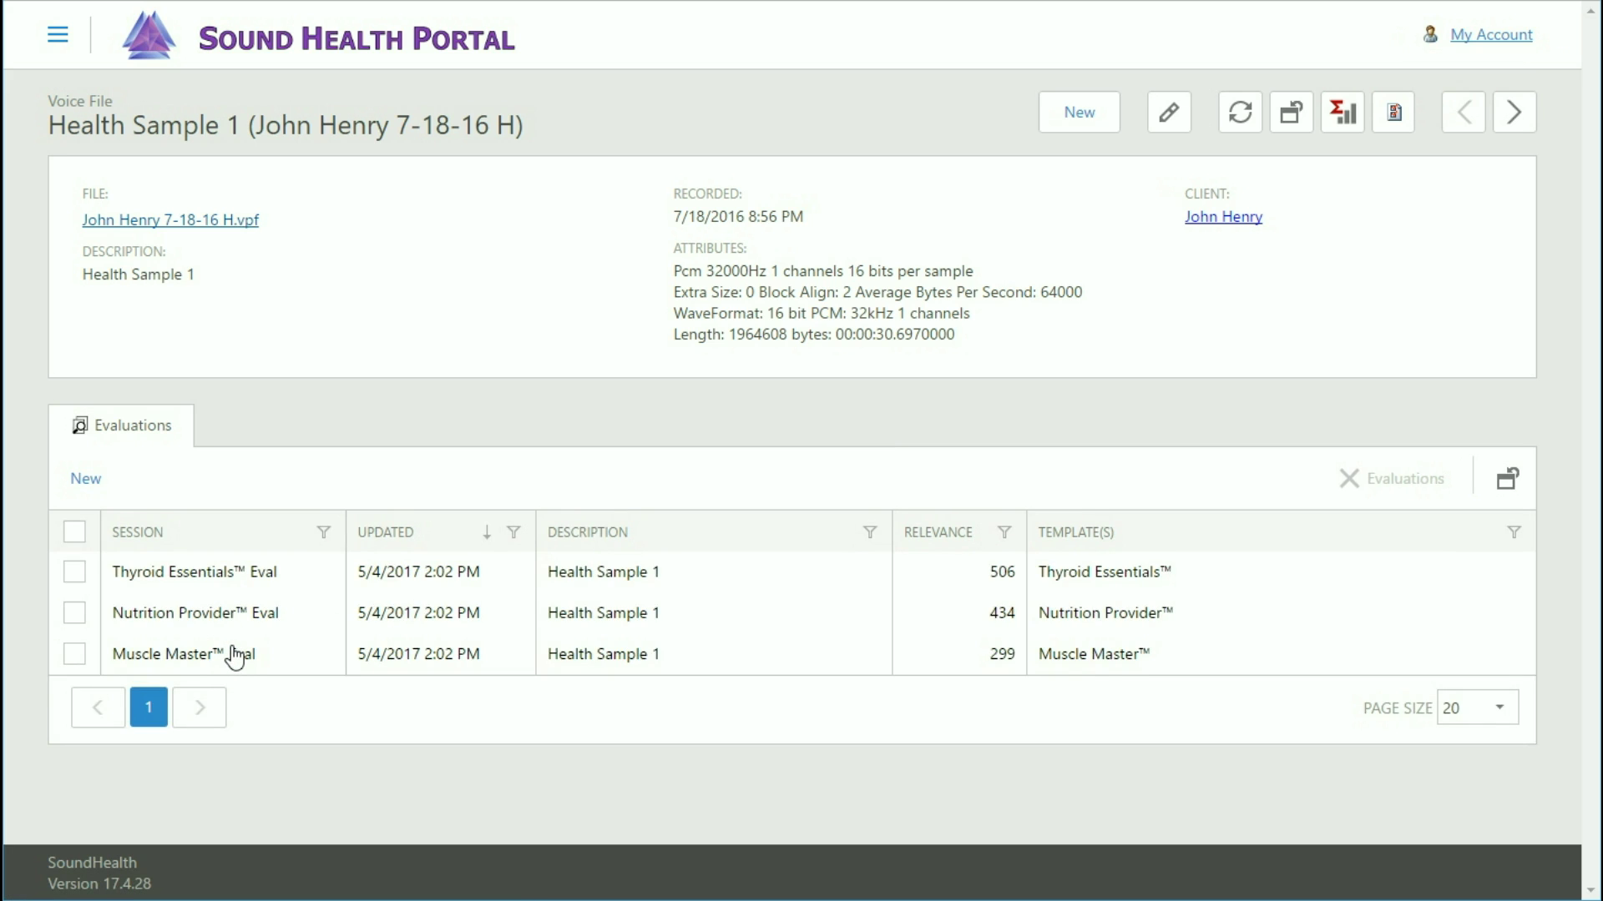
Add a new evaluation with session 'Demo Eval' and the Fibromyalgia template, then view its waveform.
{"action": "left_click", "coordinate": [87, 480]}
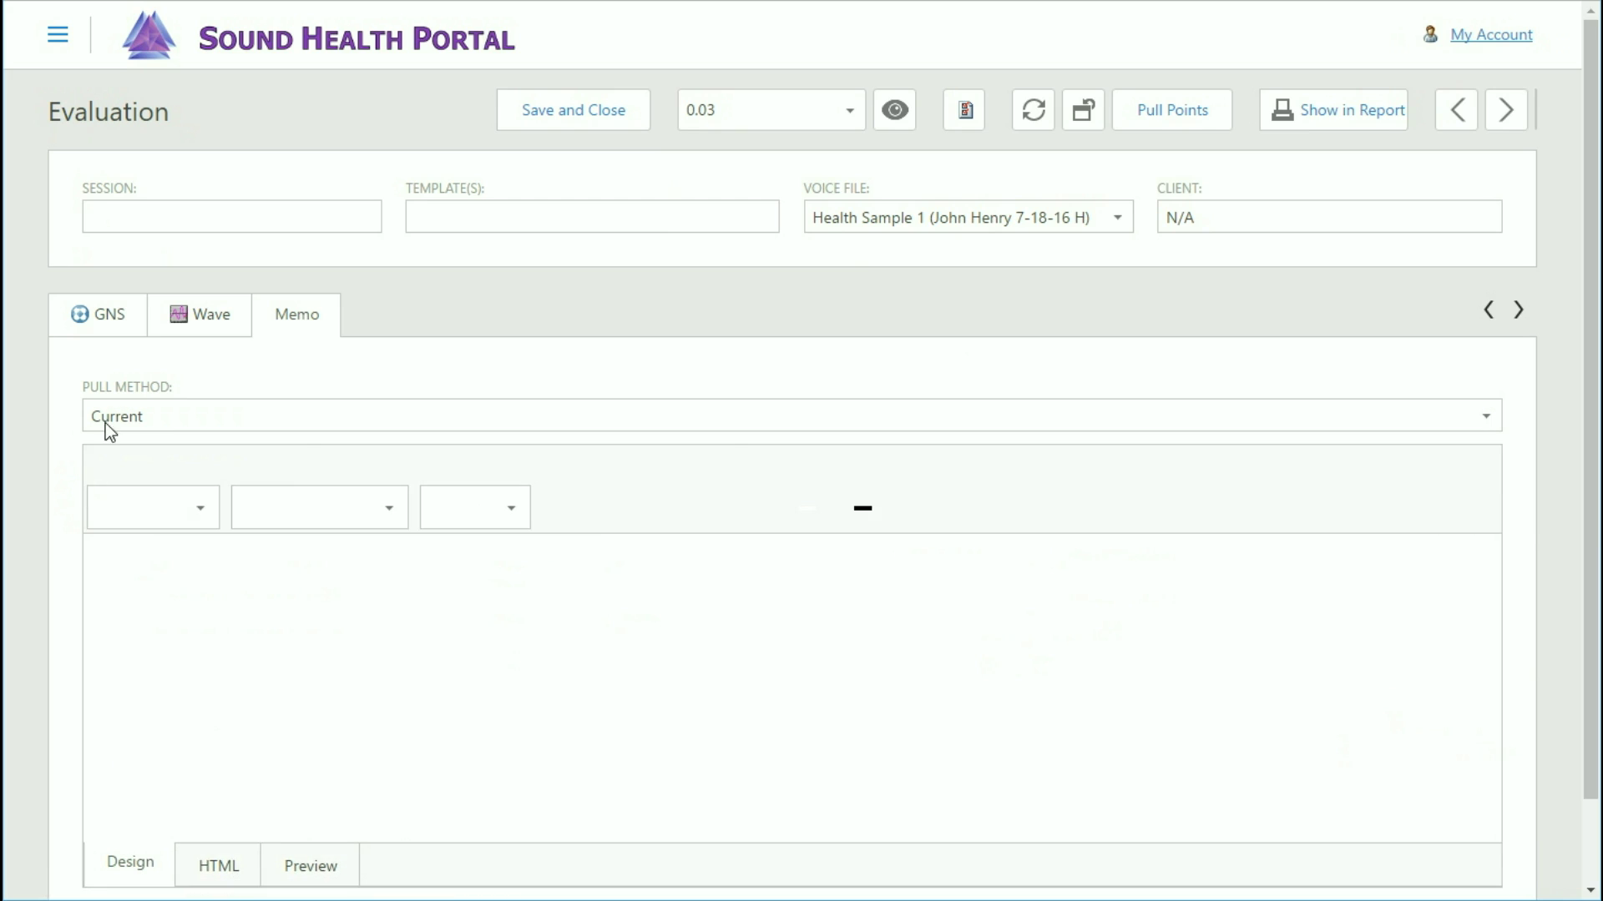
{"action": "left_click", "coordinate": [122, 218]}
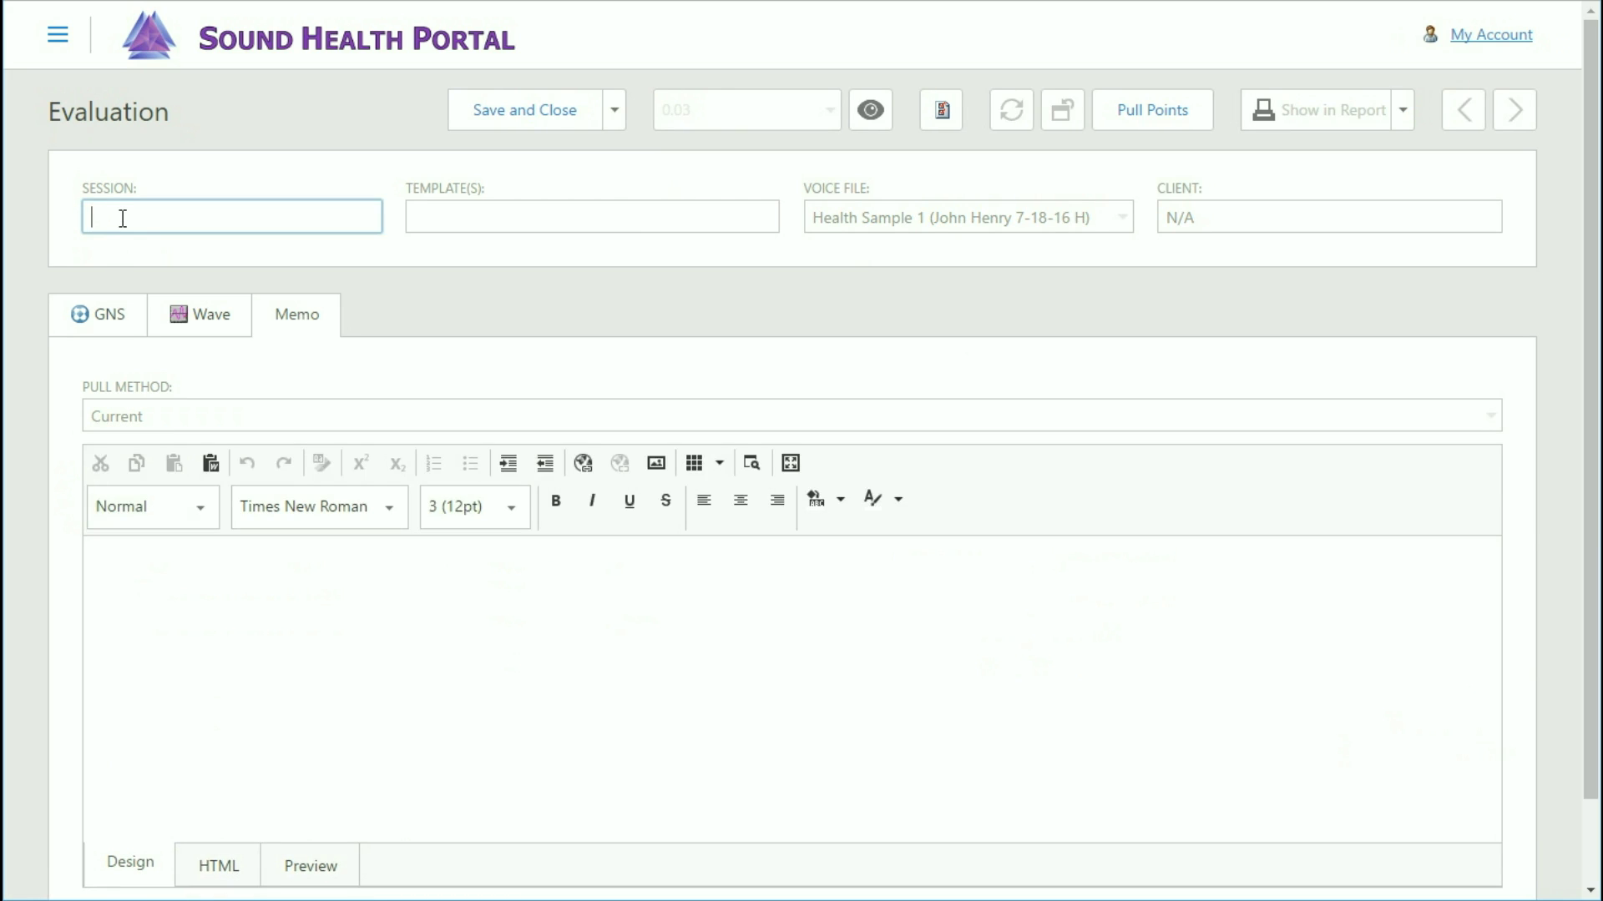
{"action": "type", "text": "Demo Eval"}
{"action": "left_click", "coordinate": [943, 115]}
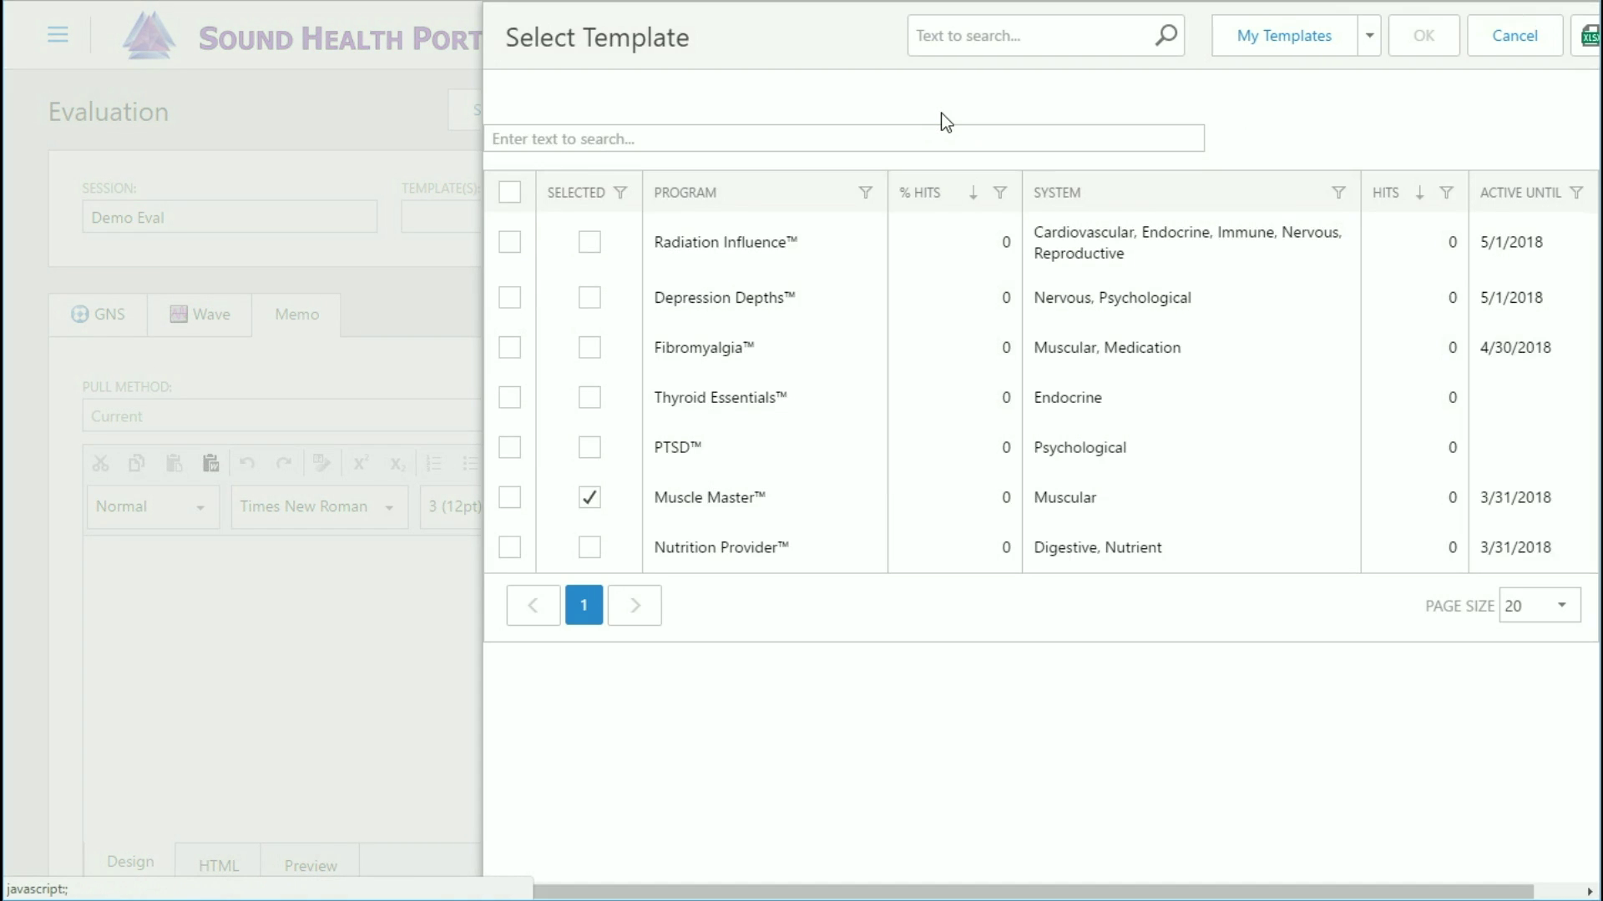
{"action": "left_click", "coordinate": [510, 345]}
{"action": "left_click", "coordinate": [1385, 39]}
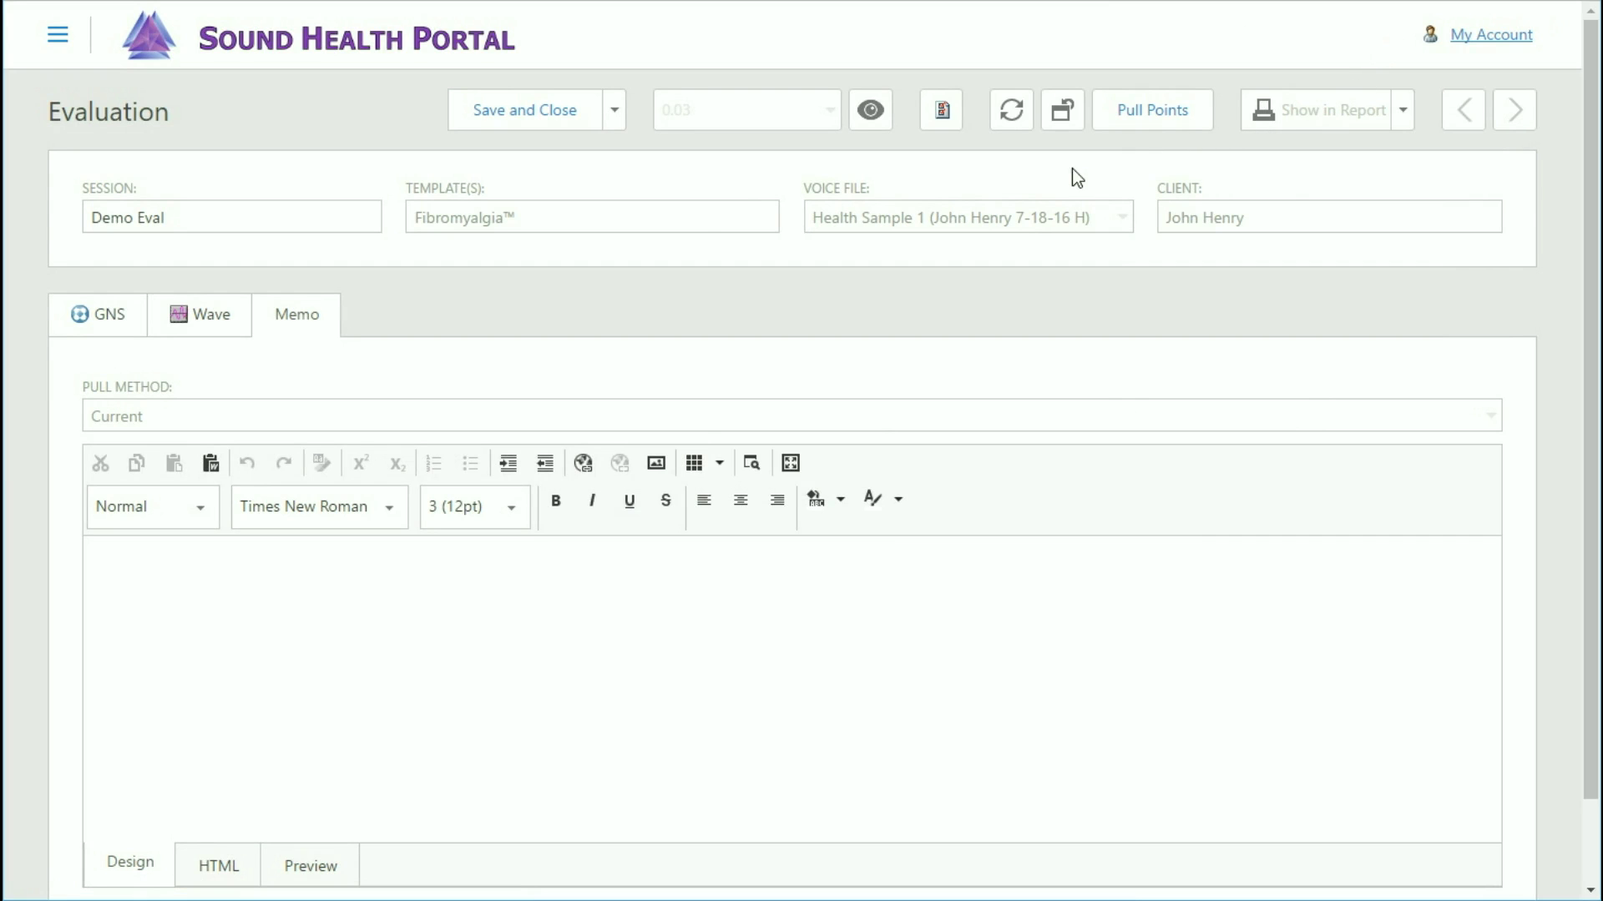
{"action": "left_click", "coordinate": [200, 313]}
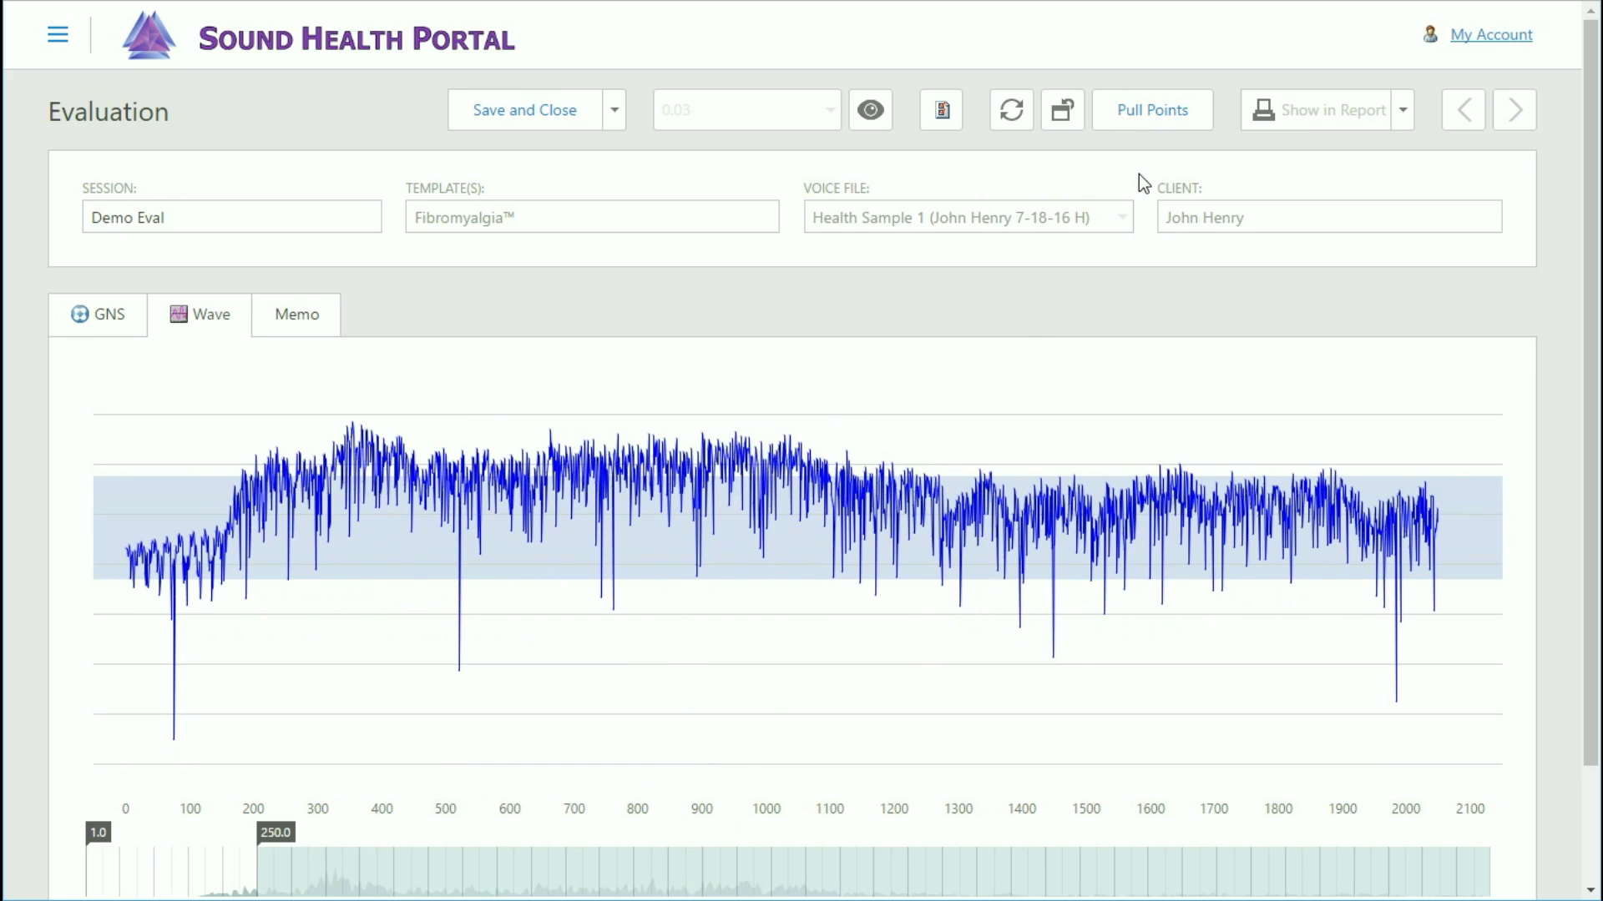
Pull points on the Demo Eval waveform, then save and close the evaluation.
{"action": "left_click", "coordinate": [1151, 121]}
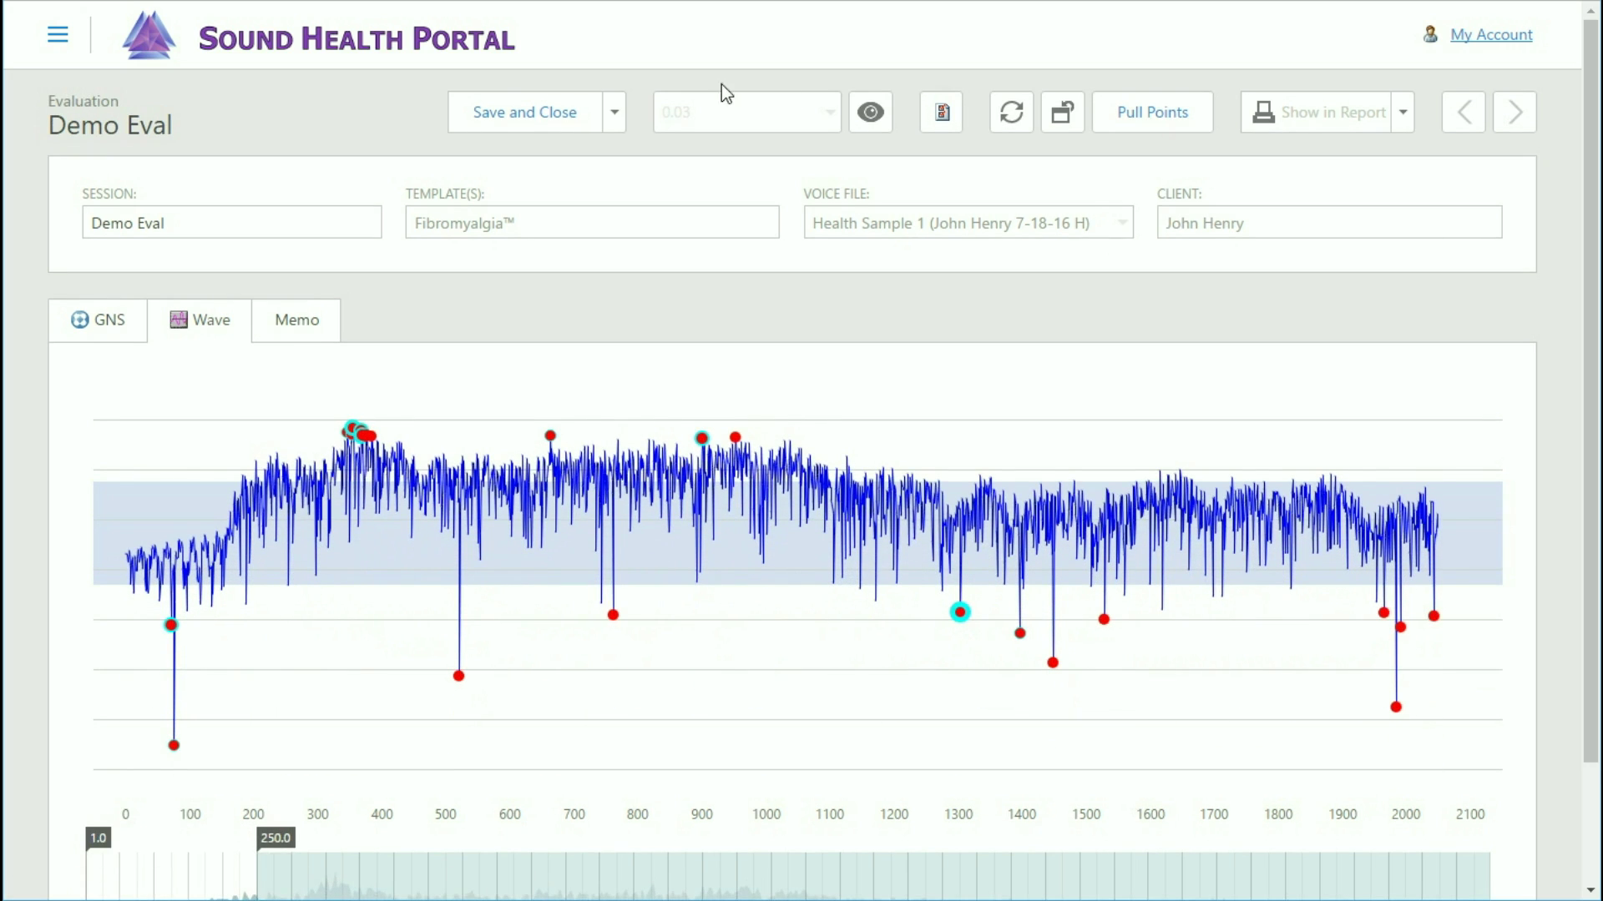
{"action": "left_click", "coordinate": [516, 117]}
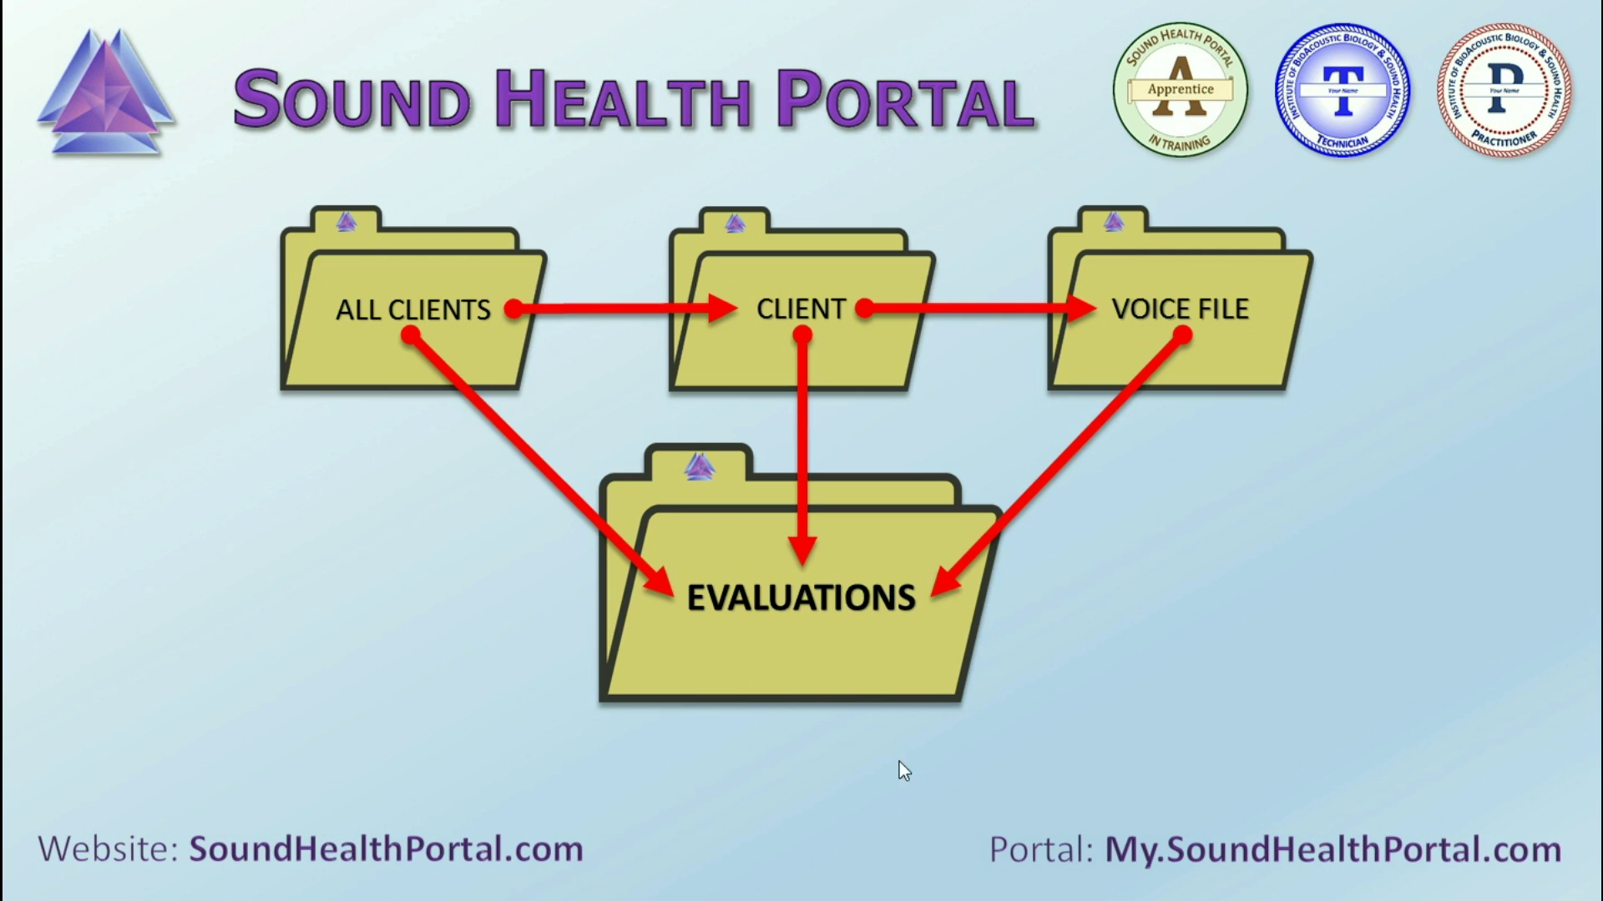
Advance past the overview diagram and log on to load the three-client list.
{"action": "left_click", "coordinate": [1444, 675]}
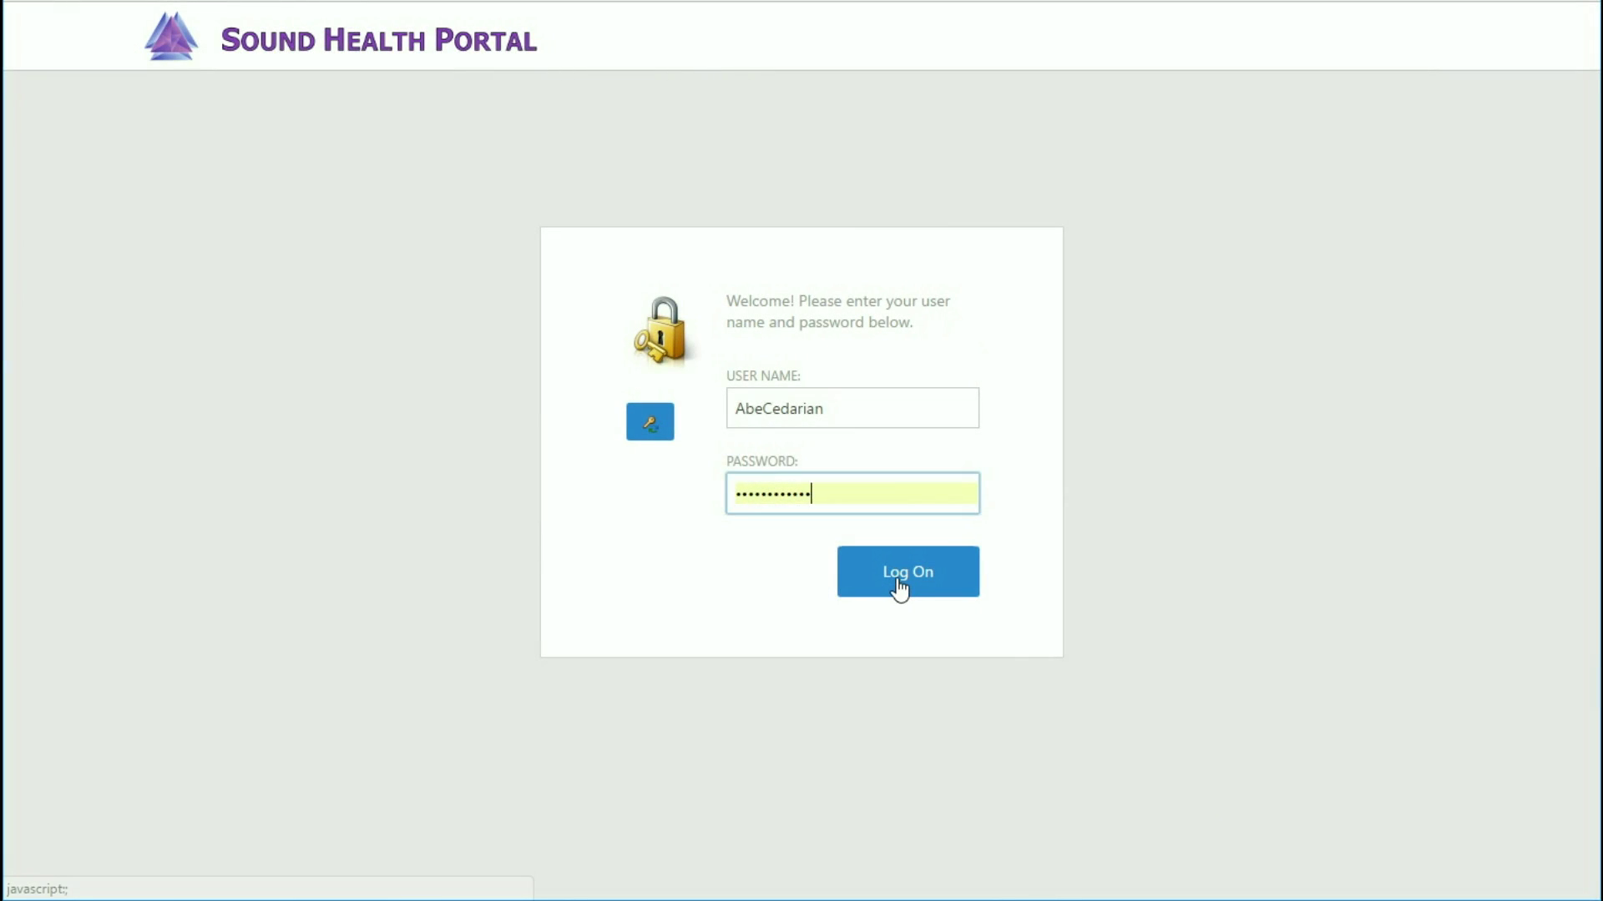
{"action": "left_click", "coordinate": [899, 585]}
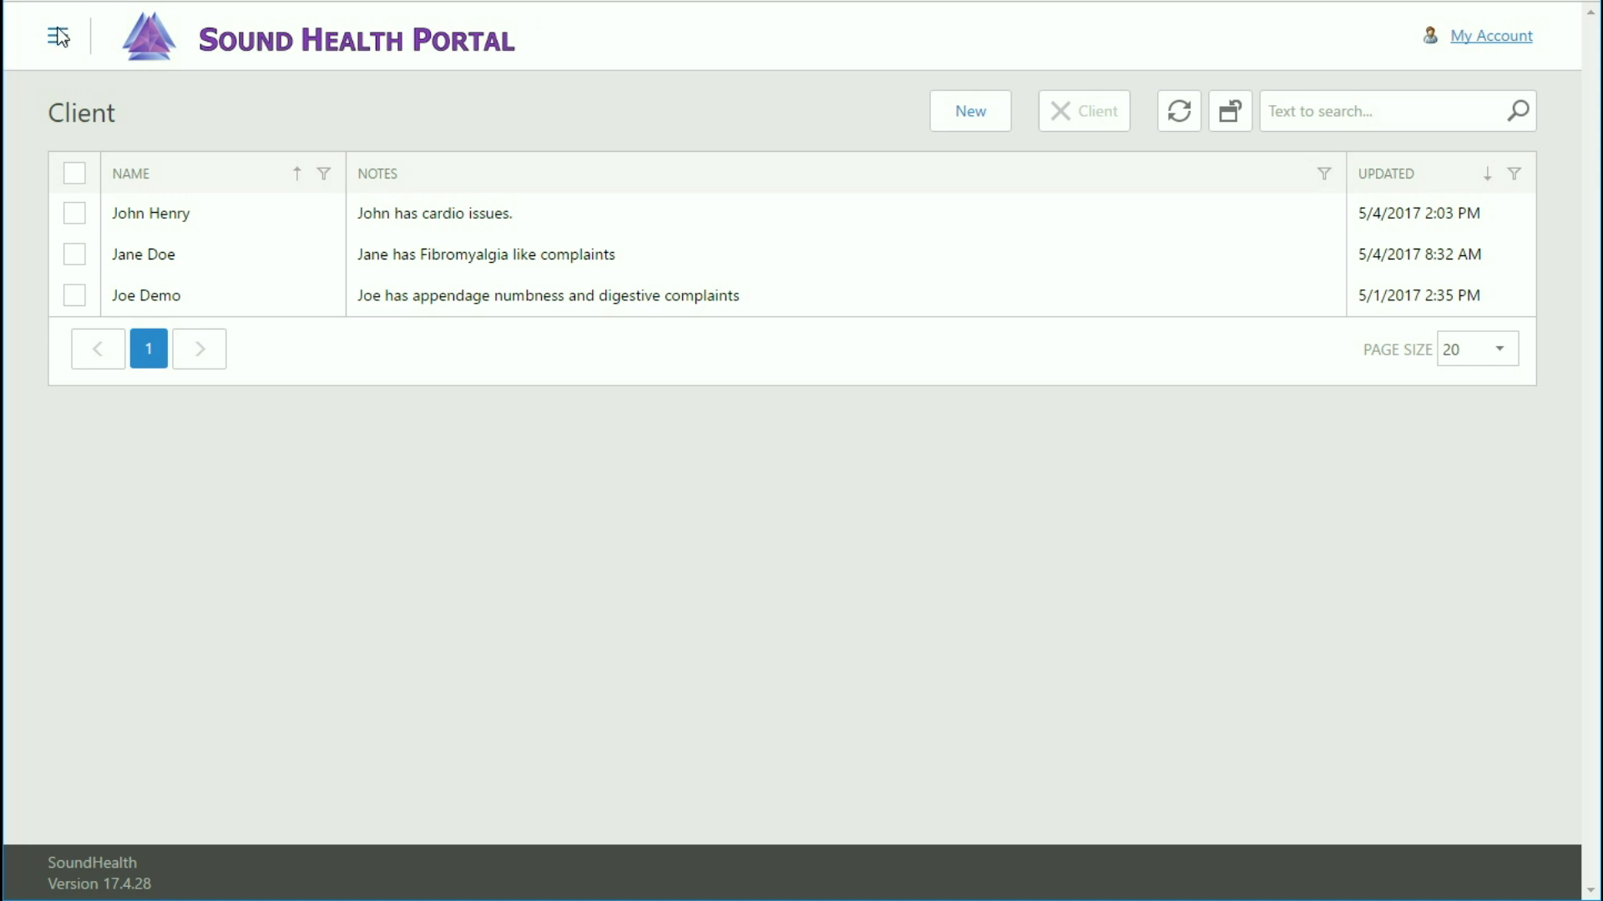
Browse the list of all evaluations from the main menu, then return to Clients.
{"action": "left_click", "coordinate": [59, 36]}
{"action": "left_click", "coordinate": [90, 194]}
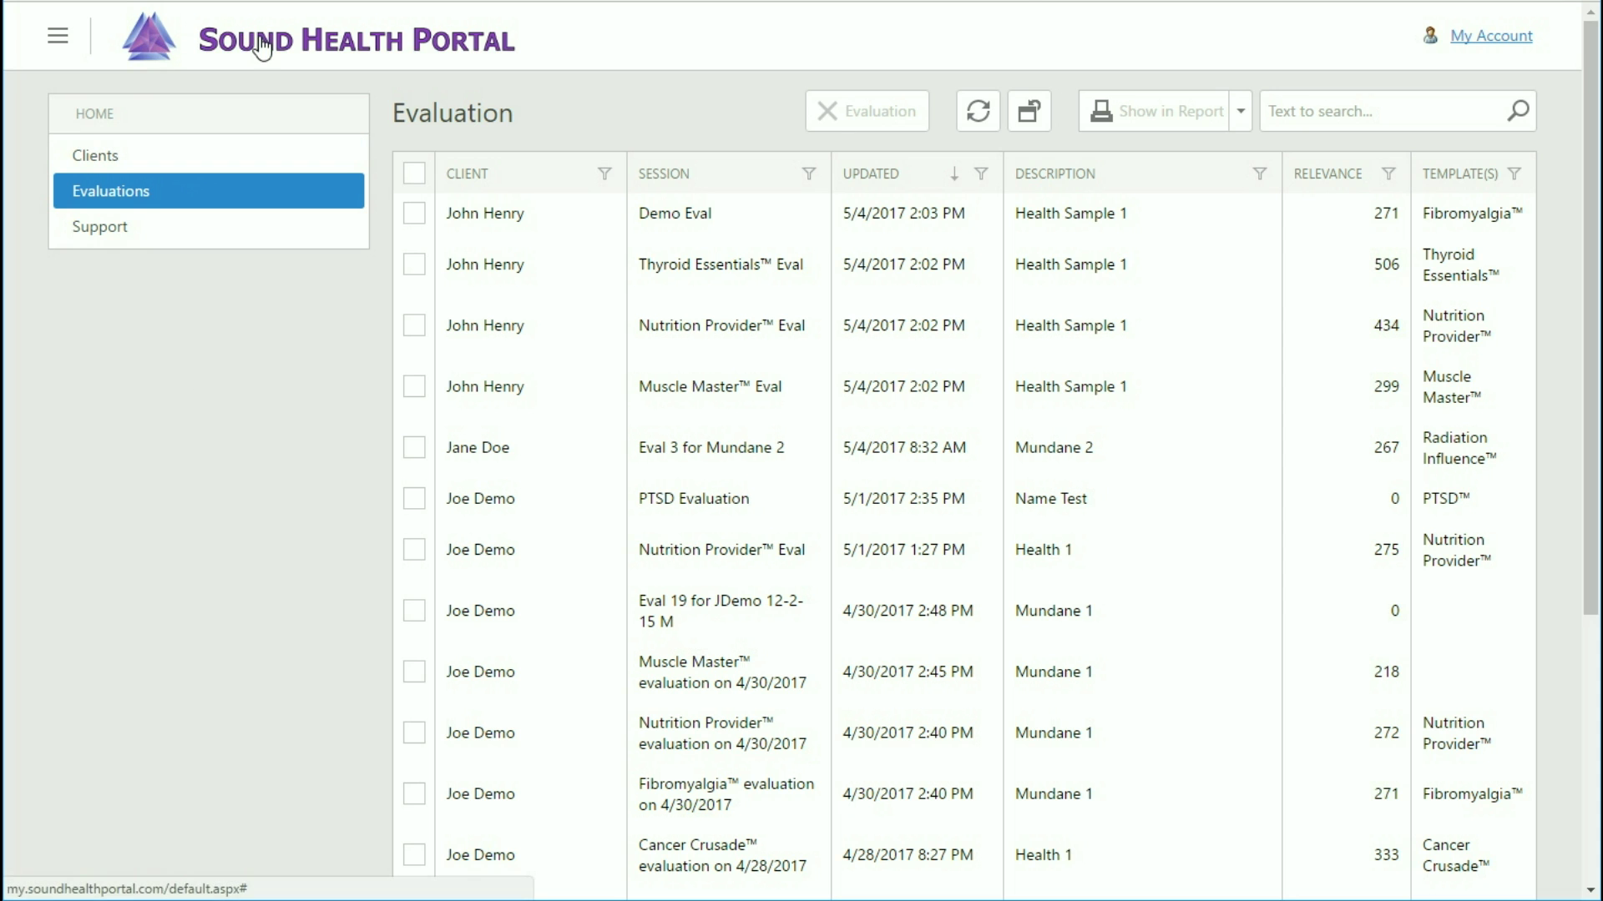
{"action": "left_click", "coordinate": [261, 49]}
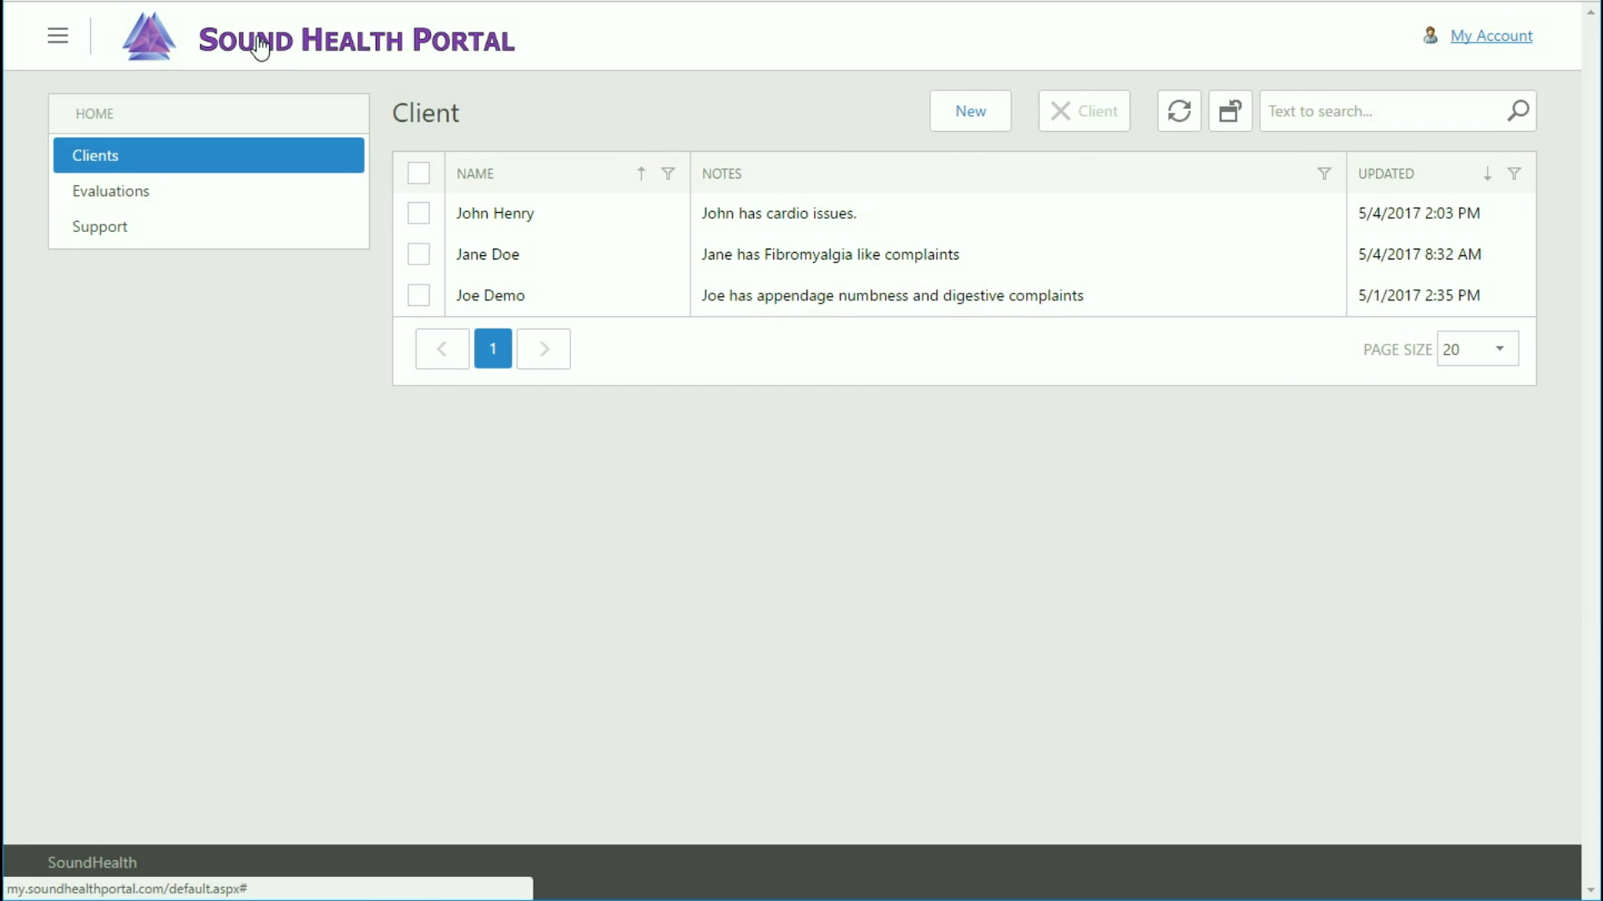
Open the cardio-issues client's record and show his evaluations.
{"action": "left_click", "coordinate": [59, 35]}
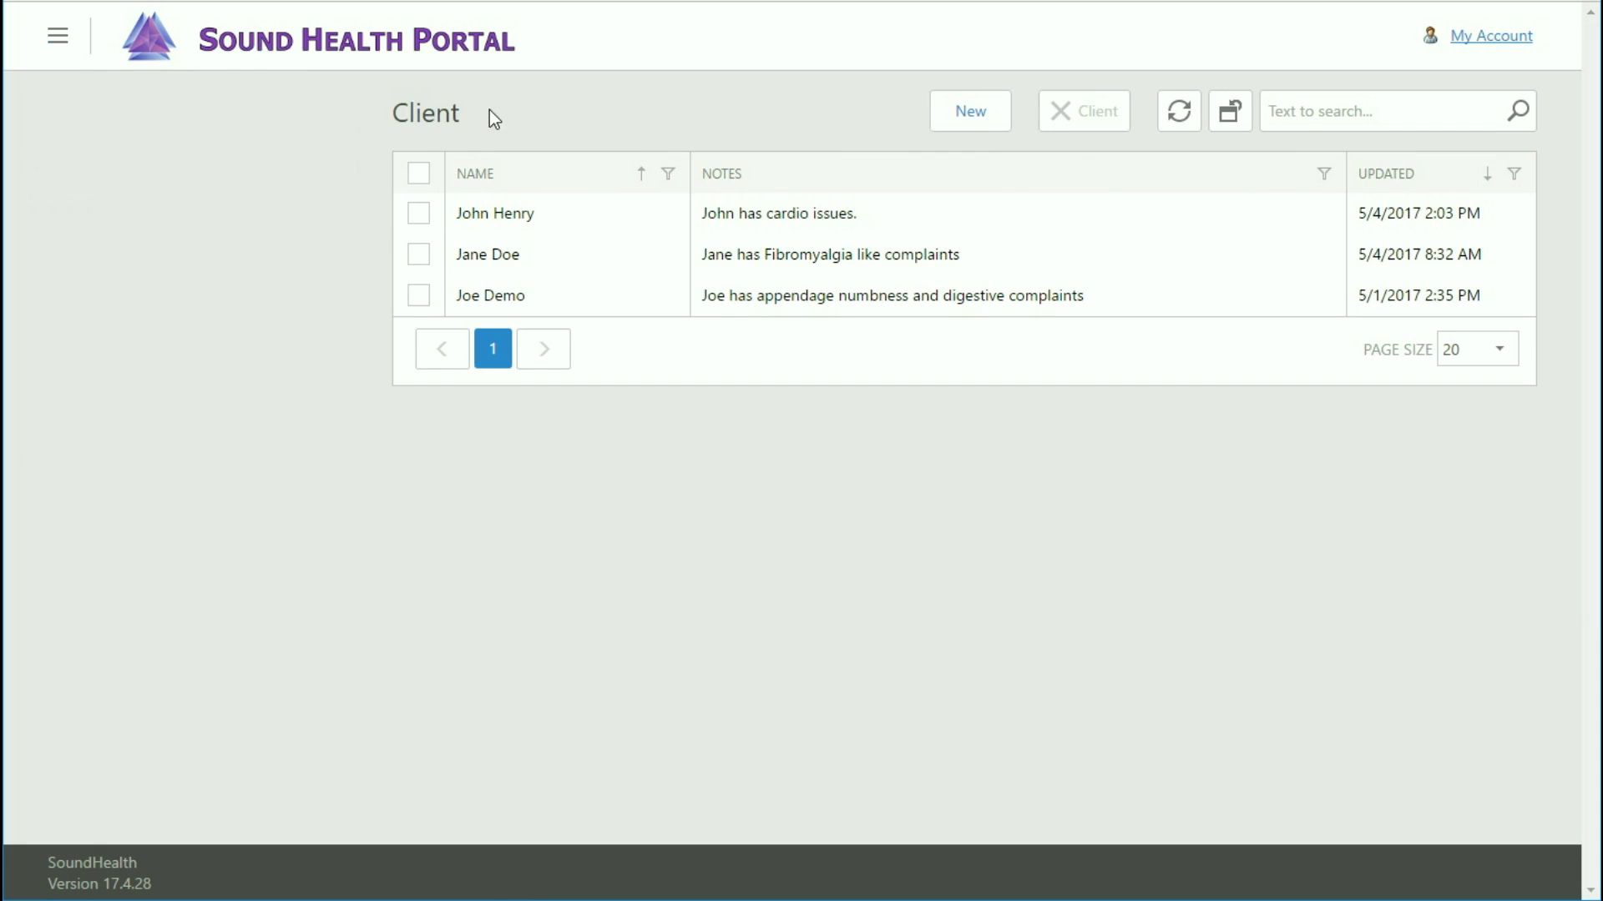
{"action": "left_click", "coordinate": [445, 220]}
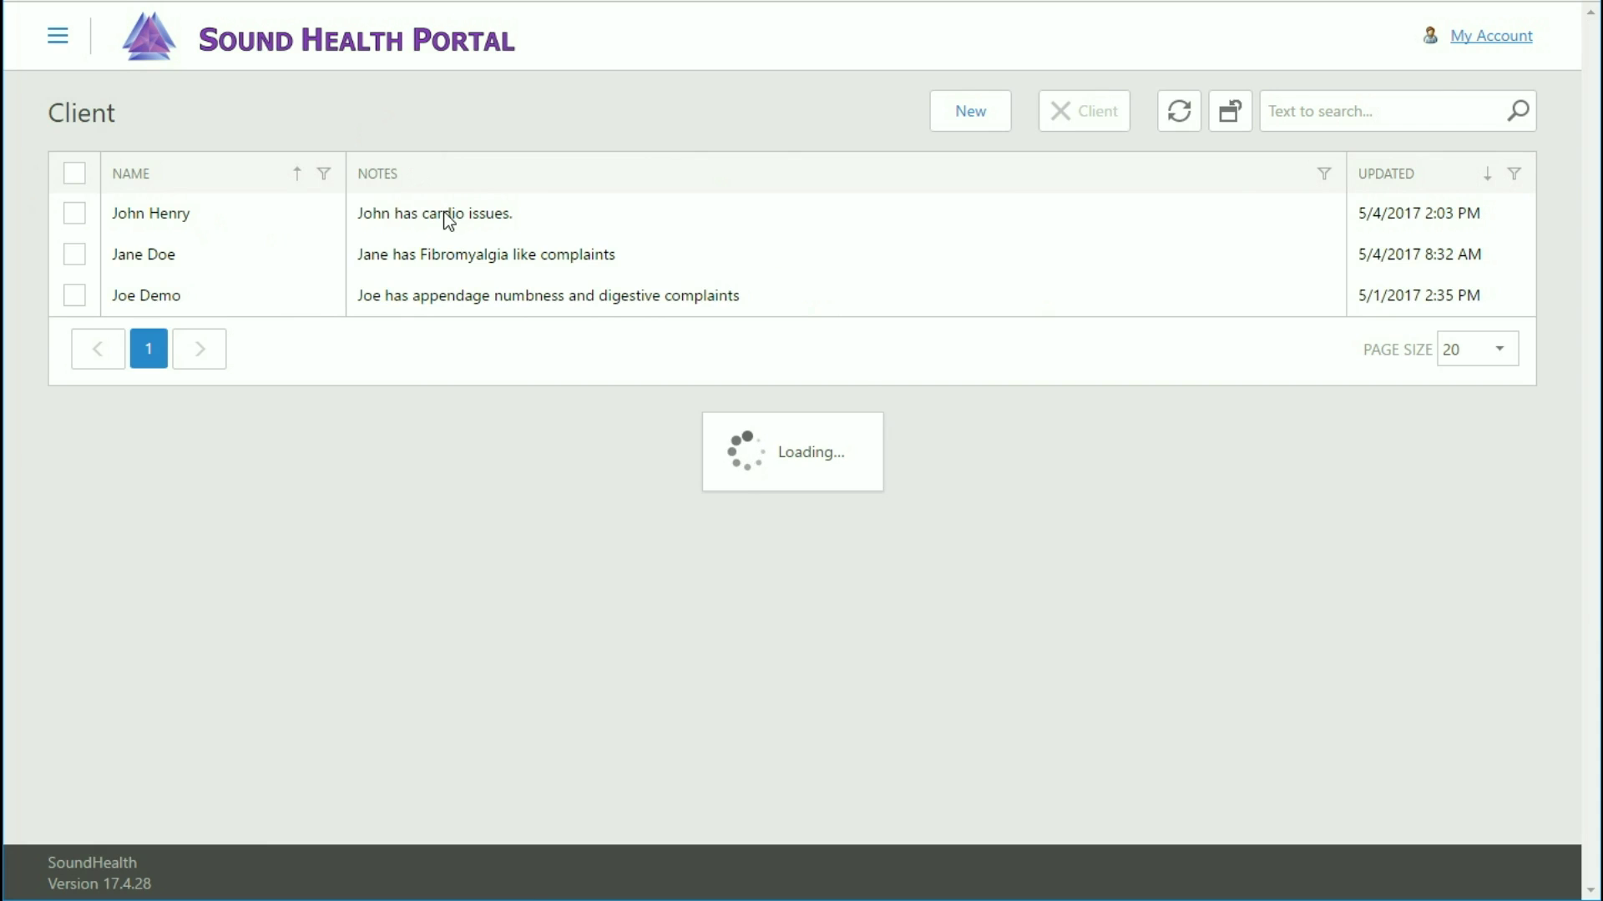
{"action": "left_click", "coordinate": [259, 188]}
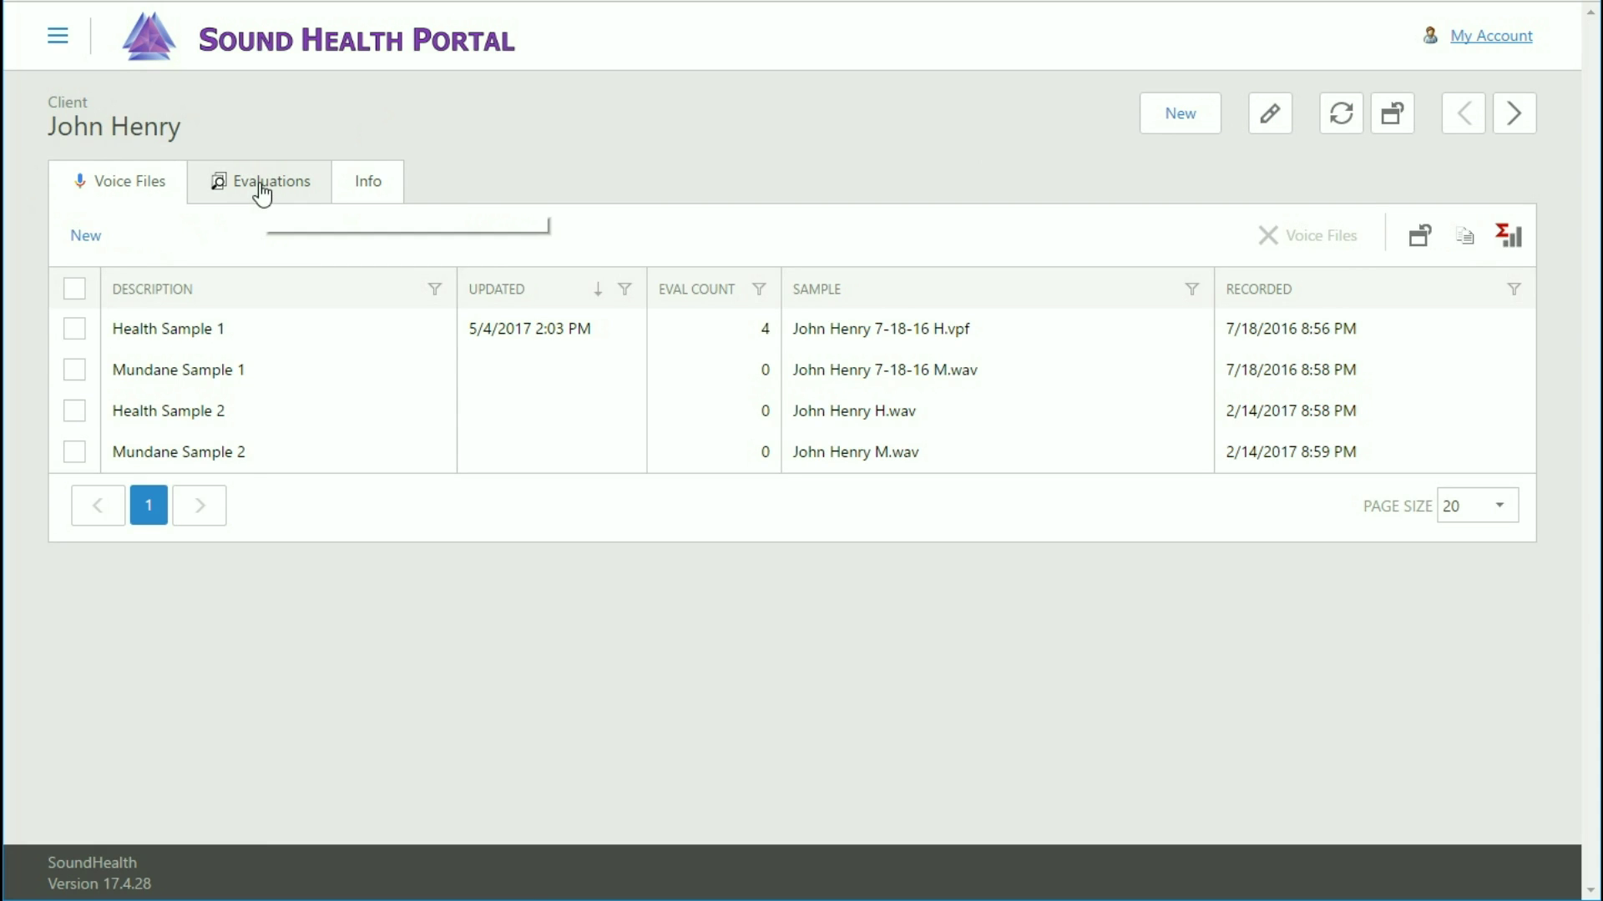